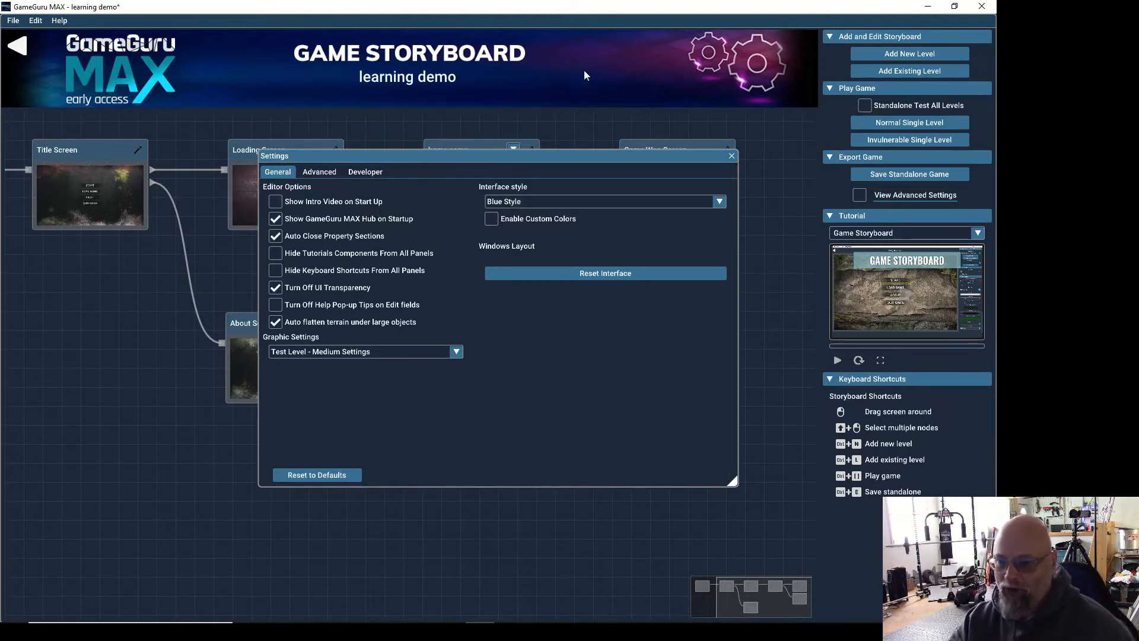
pyautogui.click(36, 21)
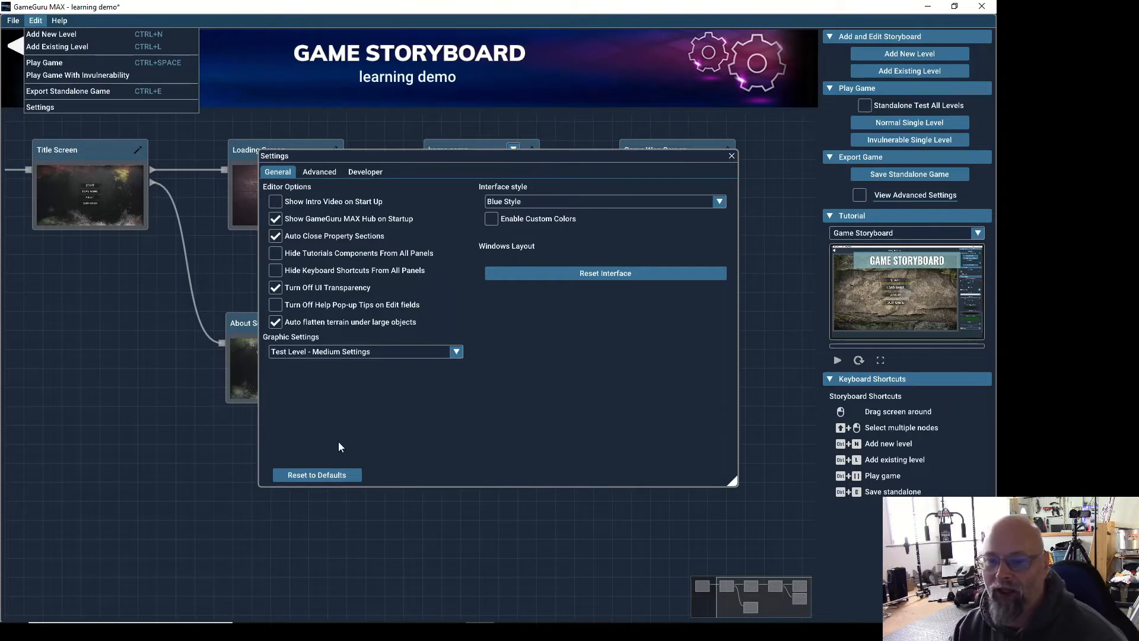
pyautogui.click(371, 445)
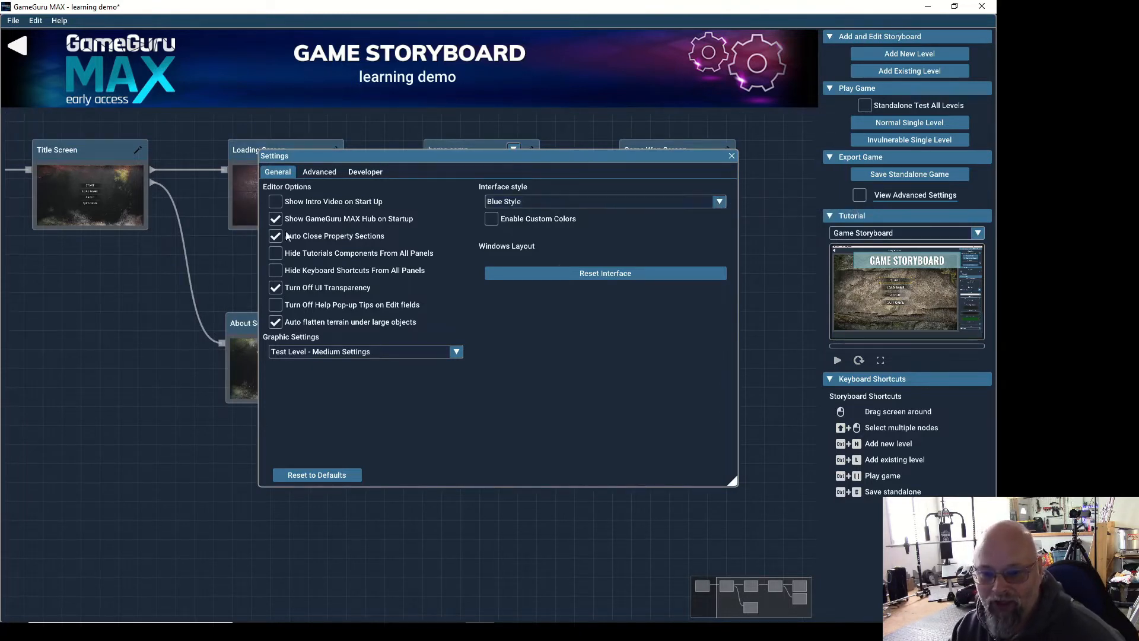
pyautogui.click(13, 20)
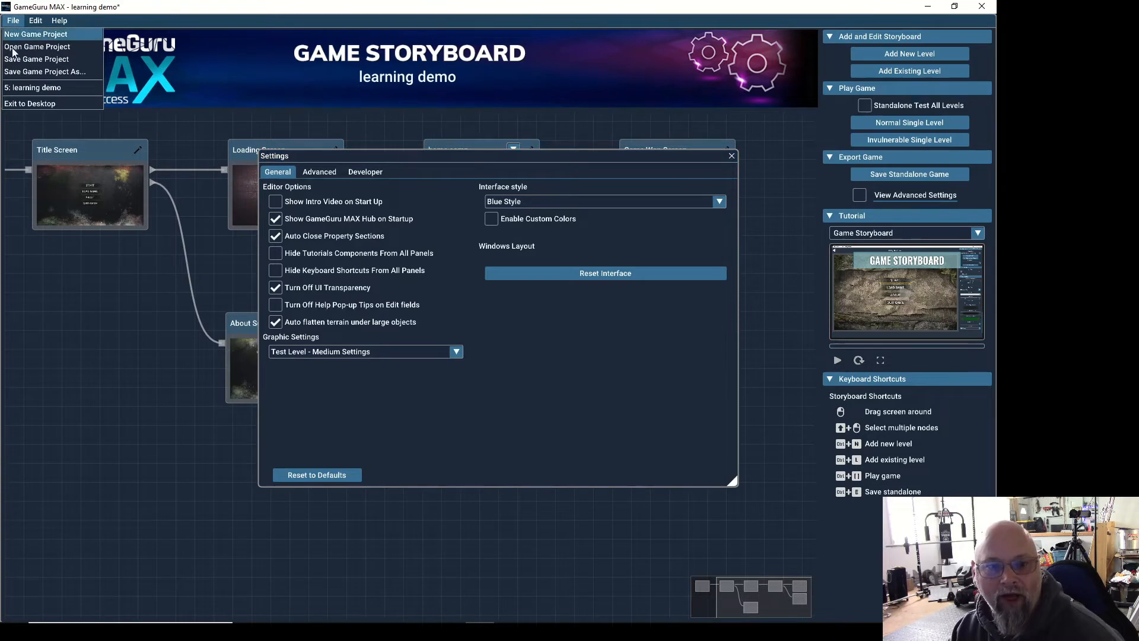
pyautogui.click(295, 206)
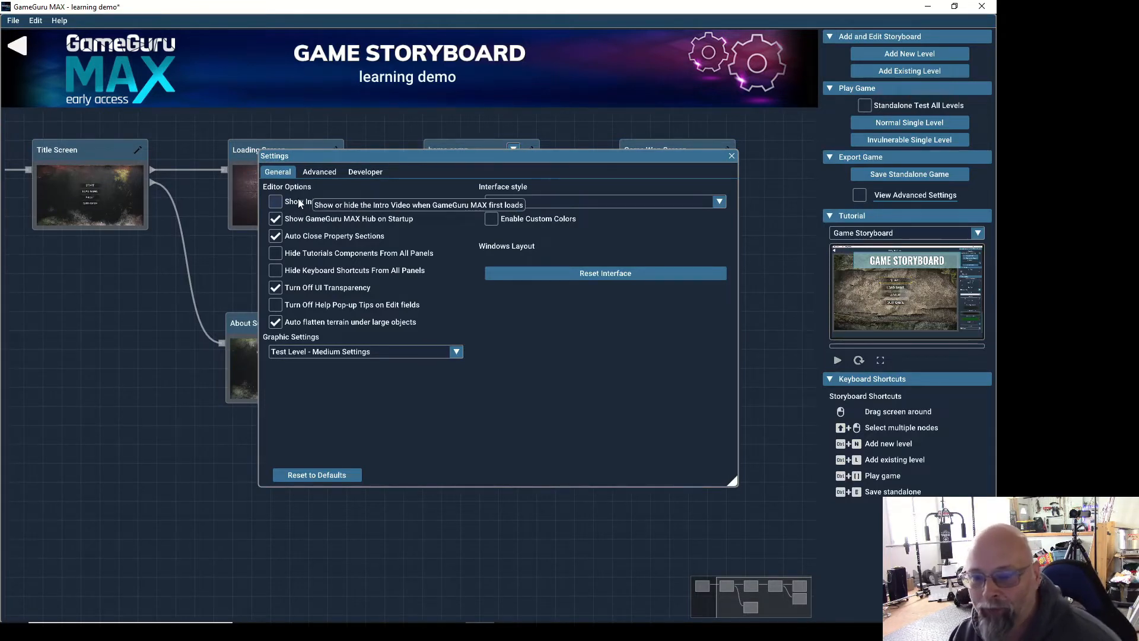
# Try hiding the keyboard shortcuts, and set the editor to hide the tutorials components from all panels
pyautogui.click(276, 270)
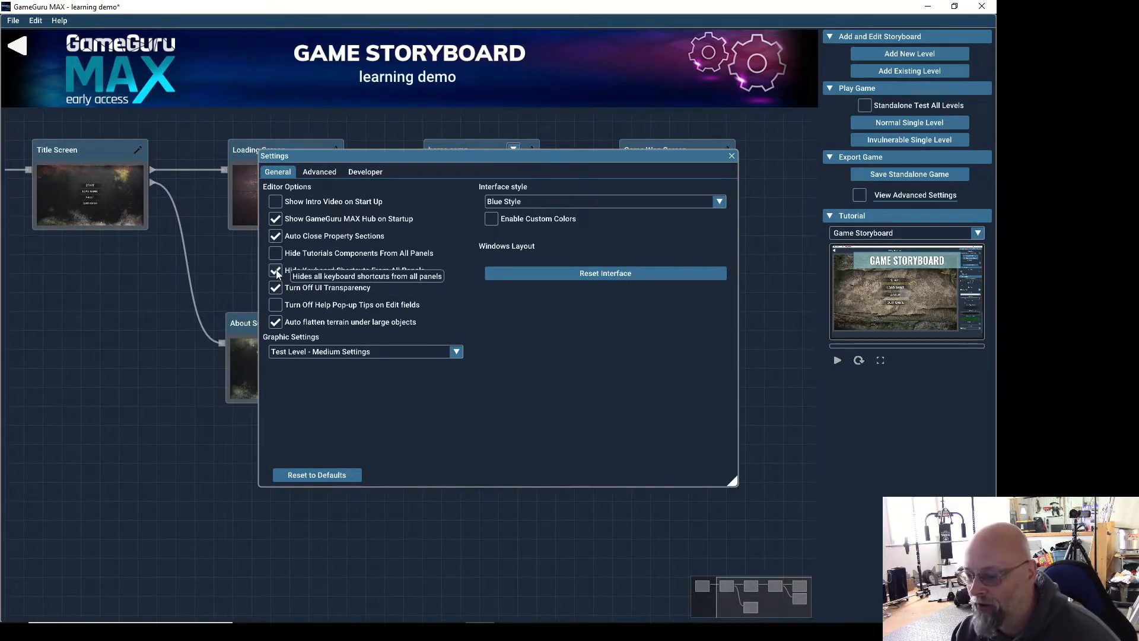
pyautogui.click(276, 270)
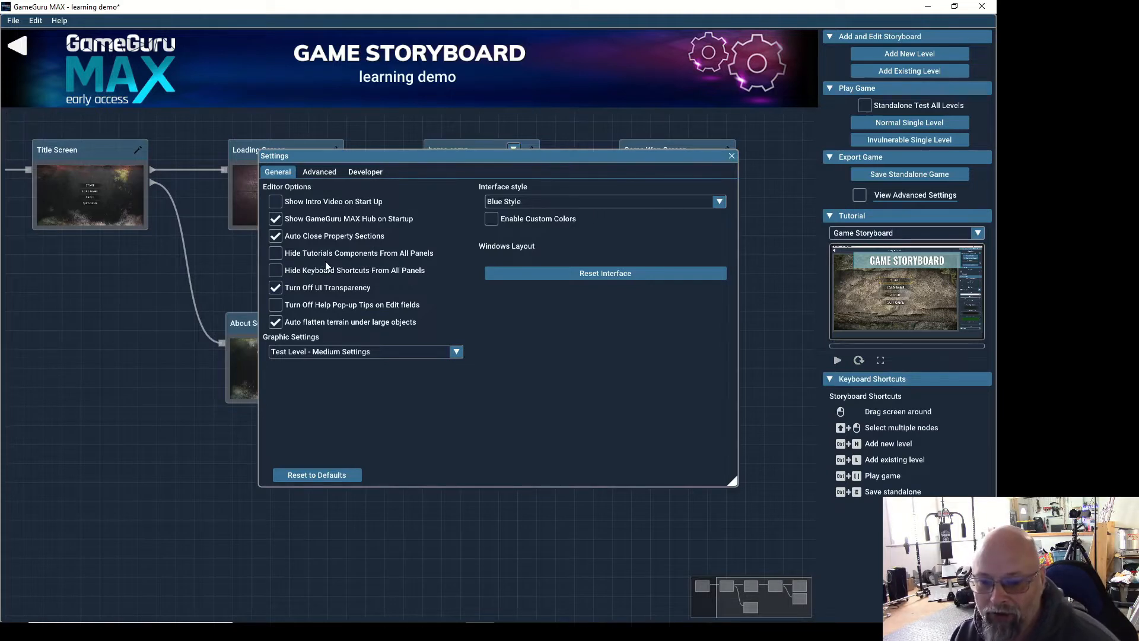
pyautogui.click(280, 249)
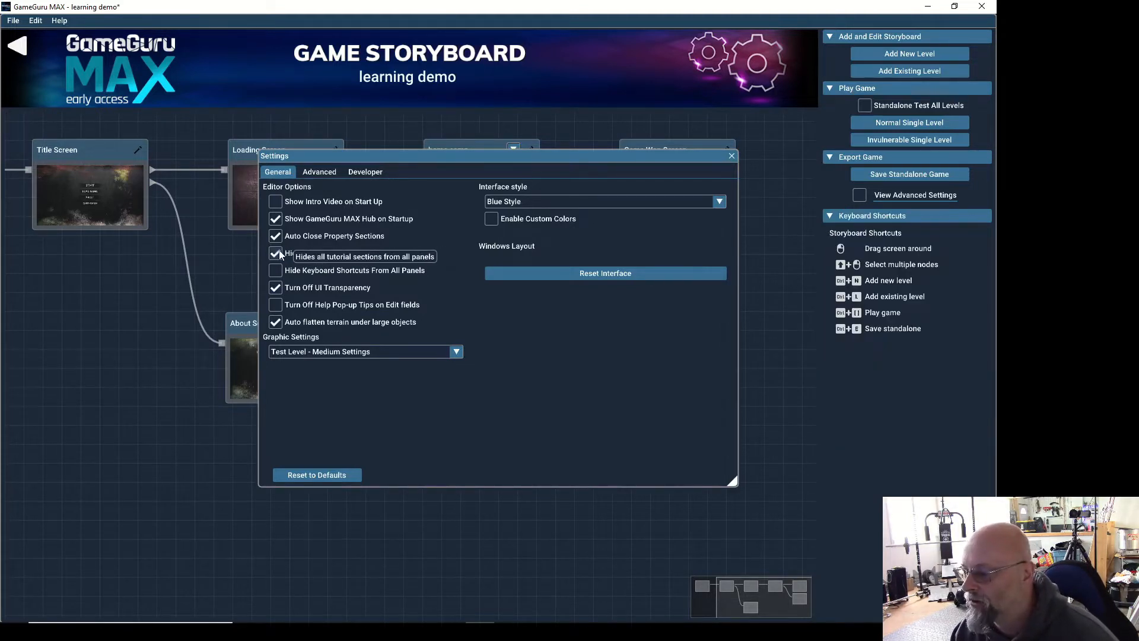
pyautogui.click(279, 250)
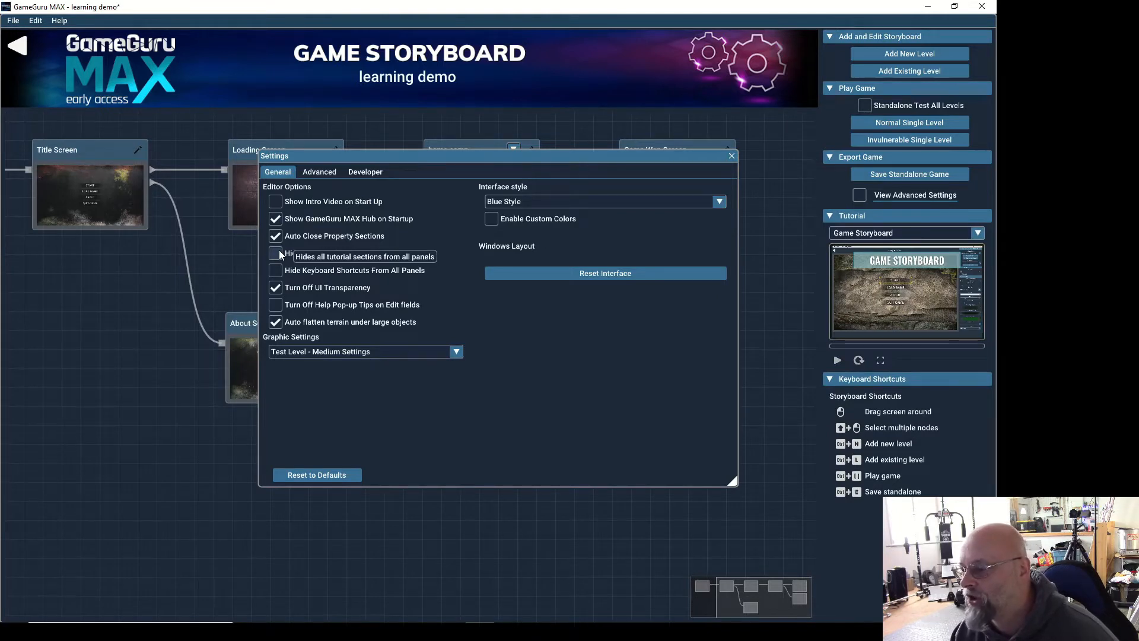
pyautogui.click(279, 251)
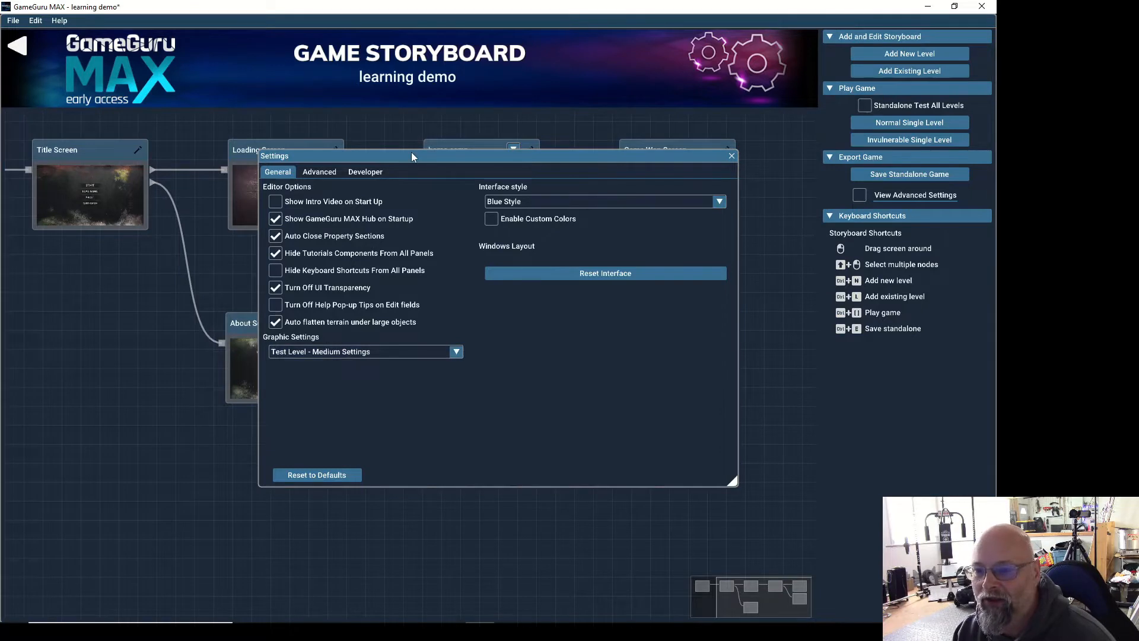
pyautogui.moveTo(411, 153); pyautogui.dragTo(418, 176)
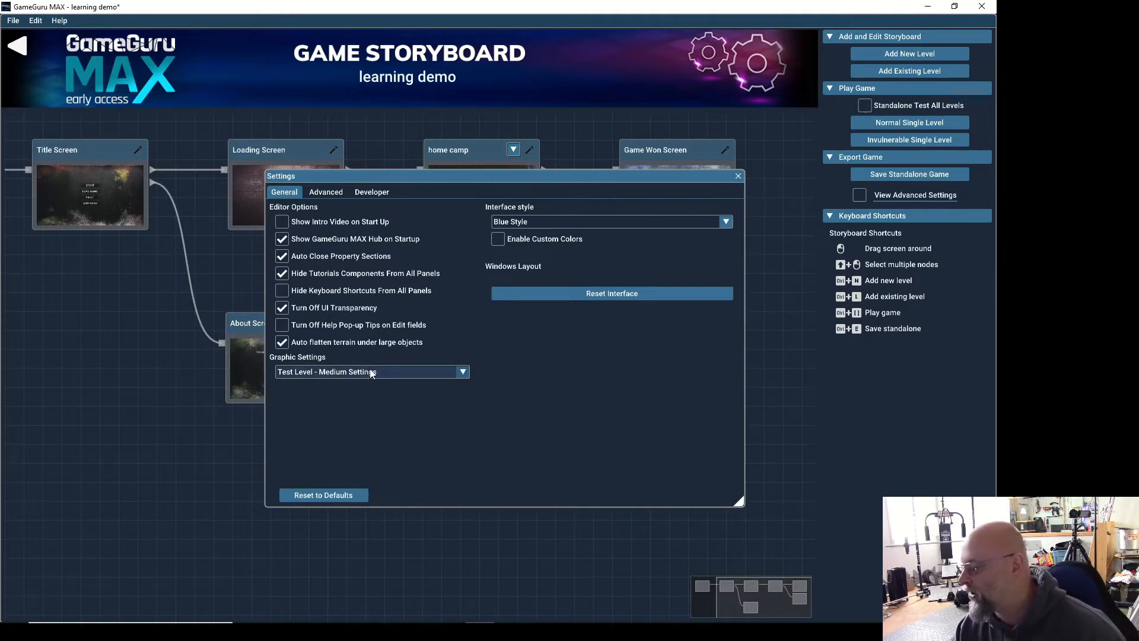
# Try Dark Style and Darker Style as the interface style, switching back to Dark Style
pyautogui.click(545, 222)
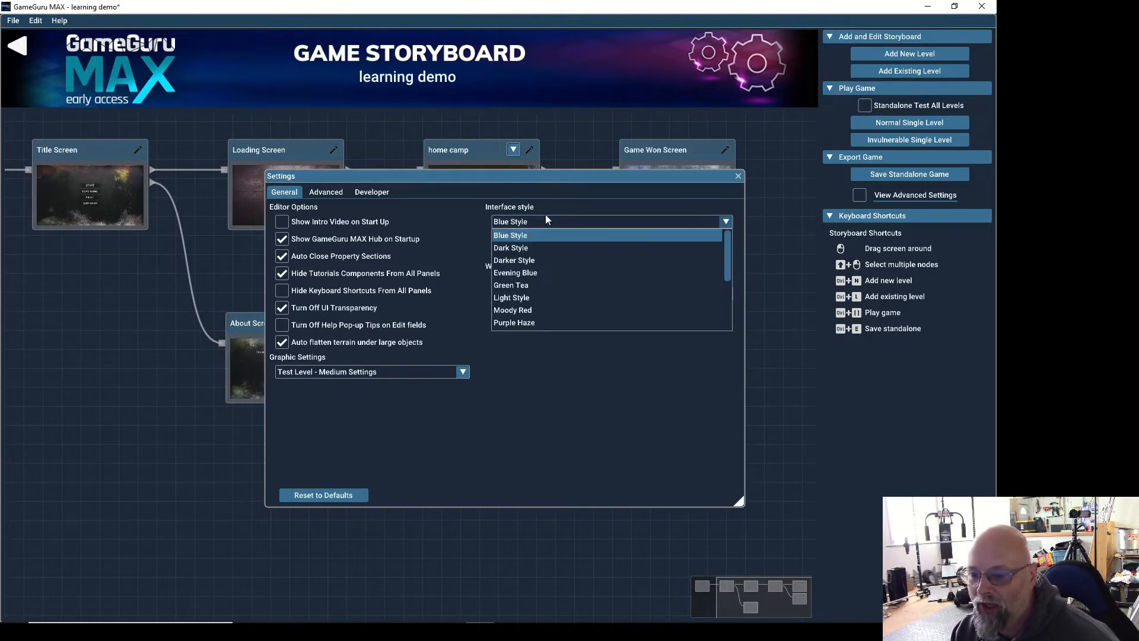
pyautogui.click(523, 249)
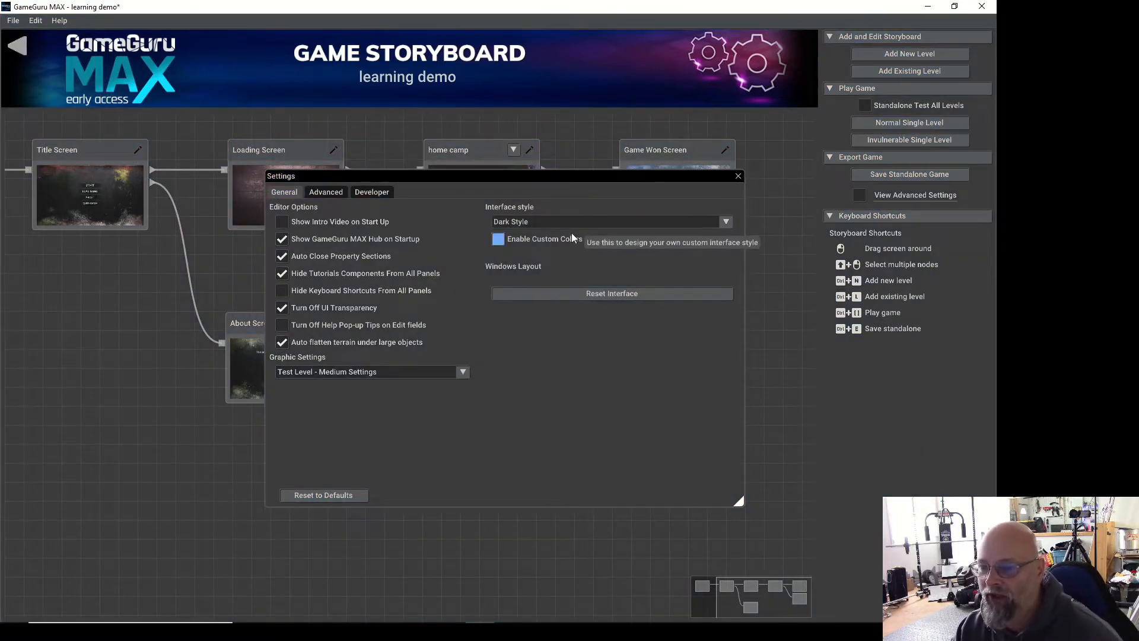
pyautogui.click(572, 223)
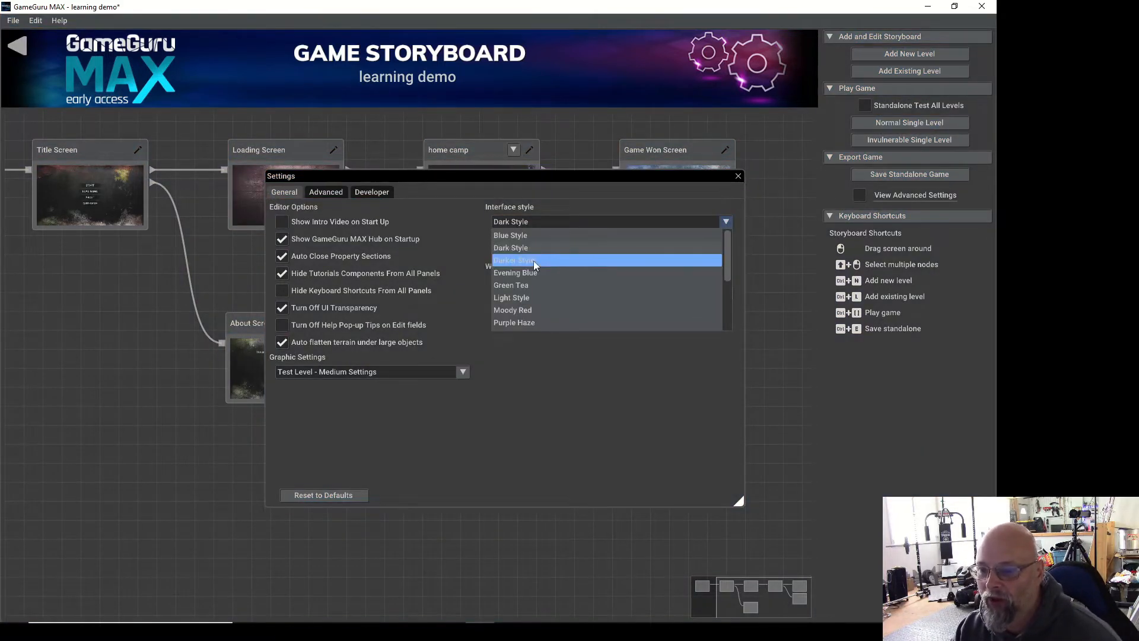
pyautogui.click(532, 262)
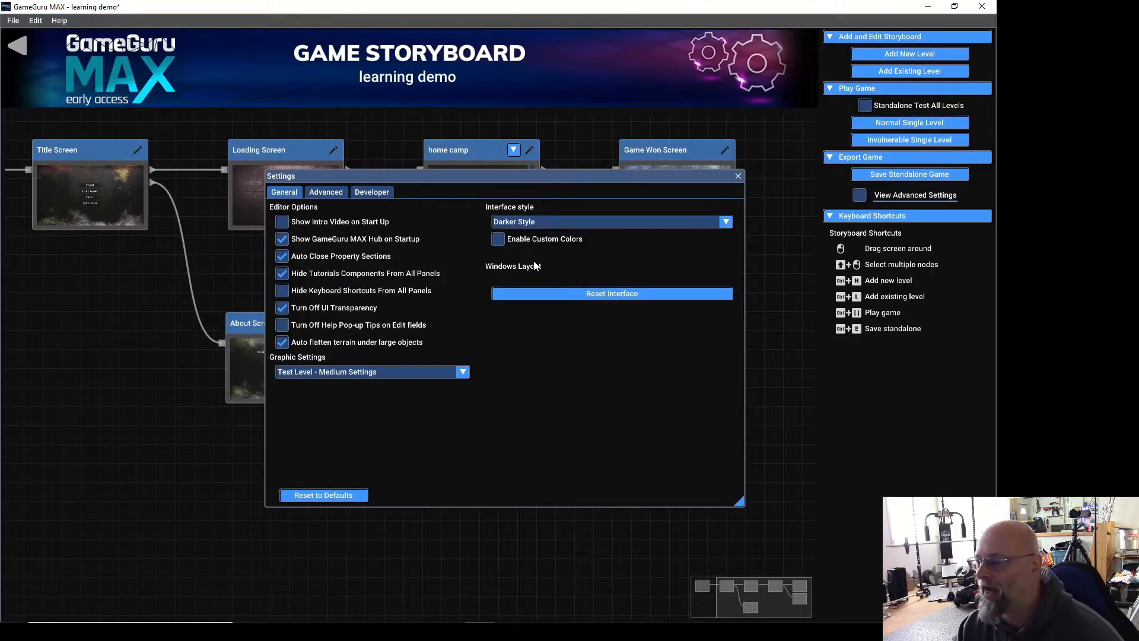
pyautogui.click(561, 223)
pyautogui.click(546, 246)
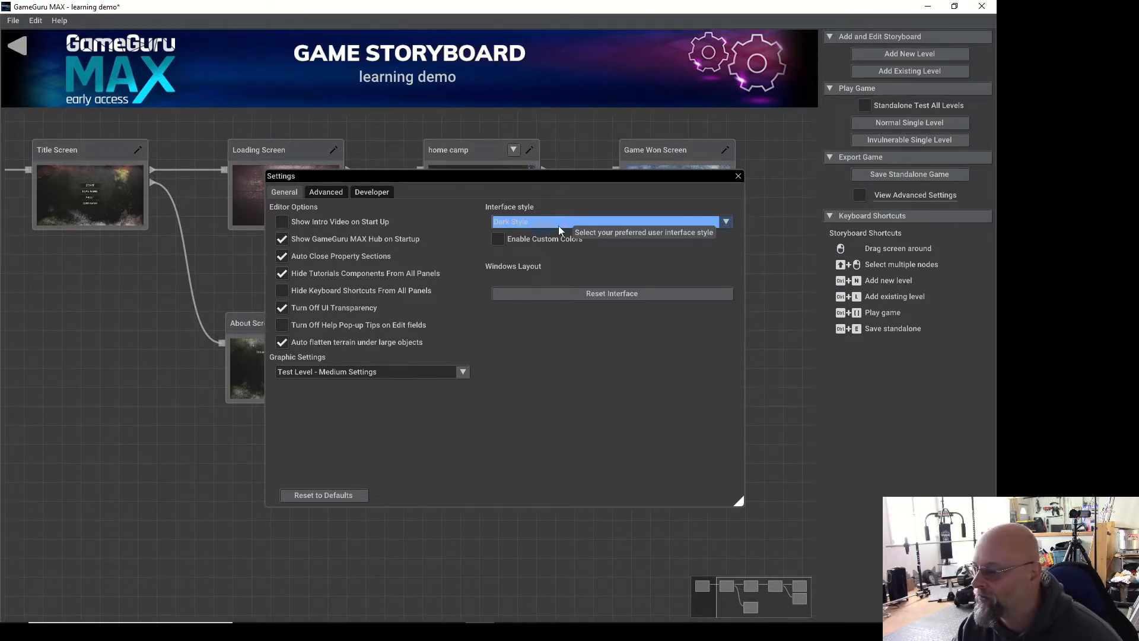
# Set the interface style to Darker Style and close the settings
pyautogui.click(558, 226)
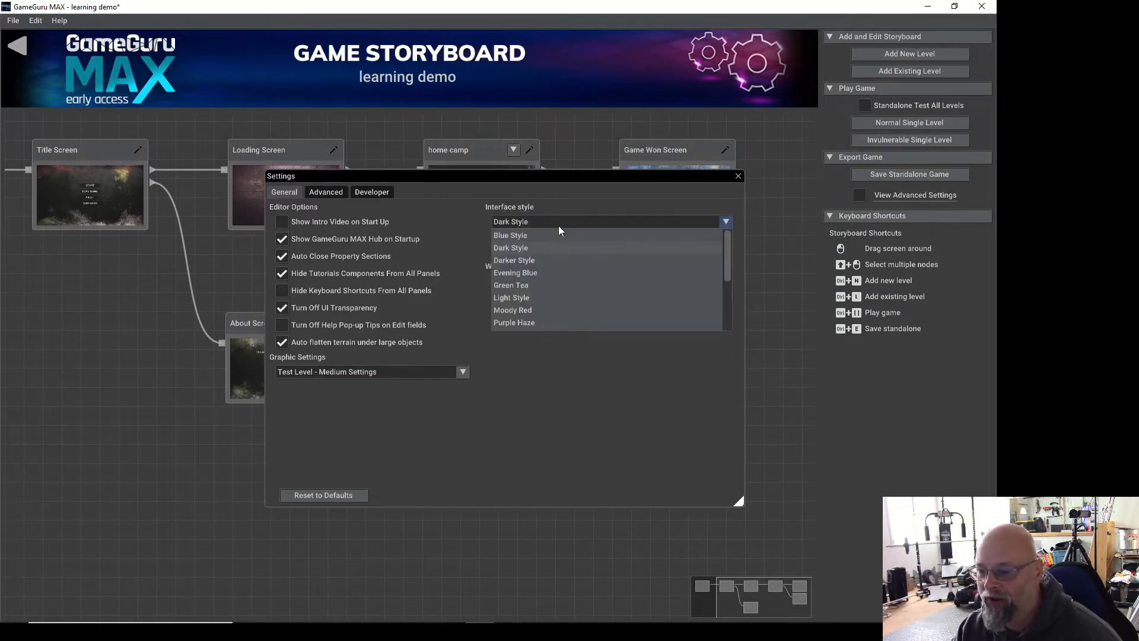
pyautogui.click(529, 261)
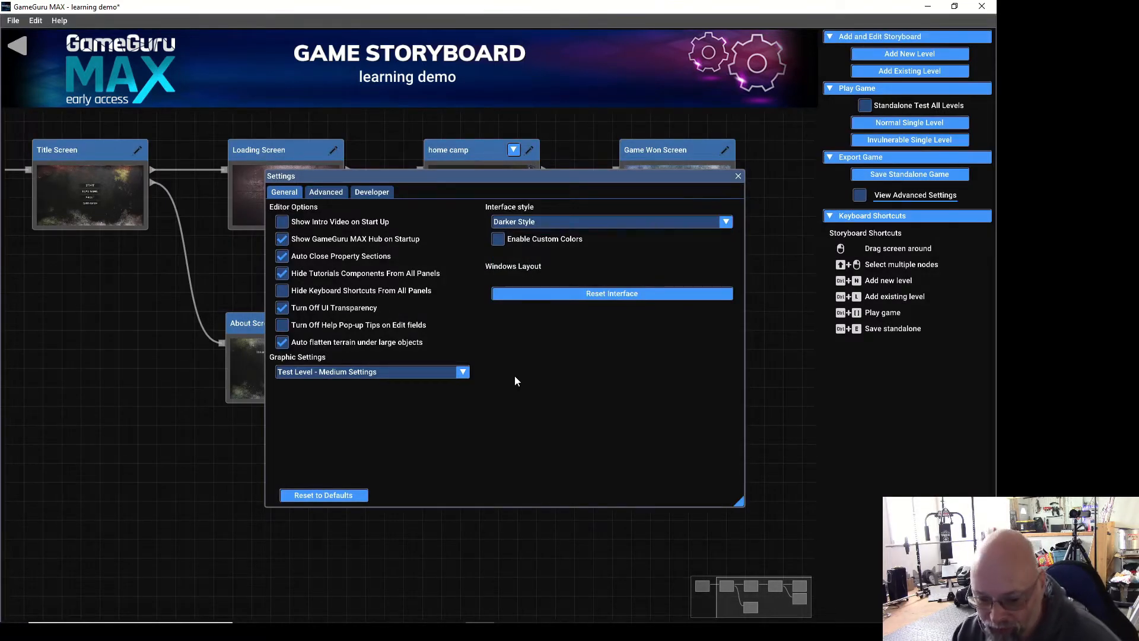
pyautogui.click(736, 177)
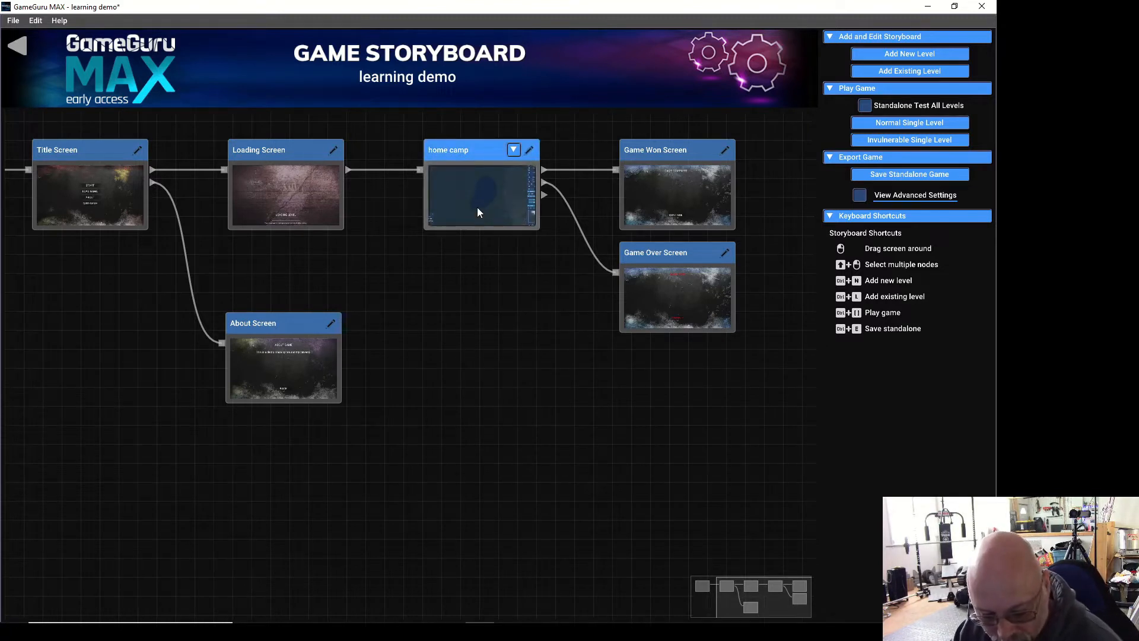
# Add a new level to the storyboard and delete the home camp level
pyautogui.hotkey('ctrl', 'n')
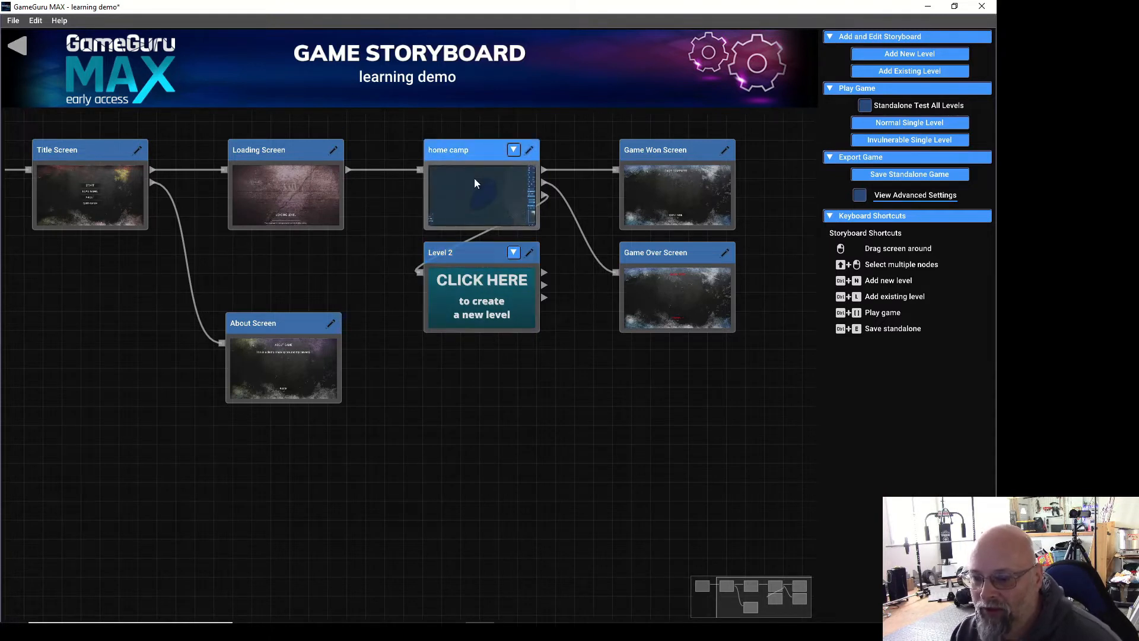
pyautogui.click(514, 149)
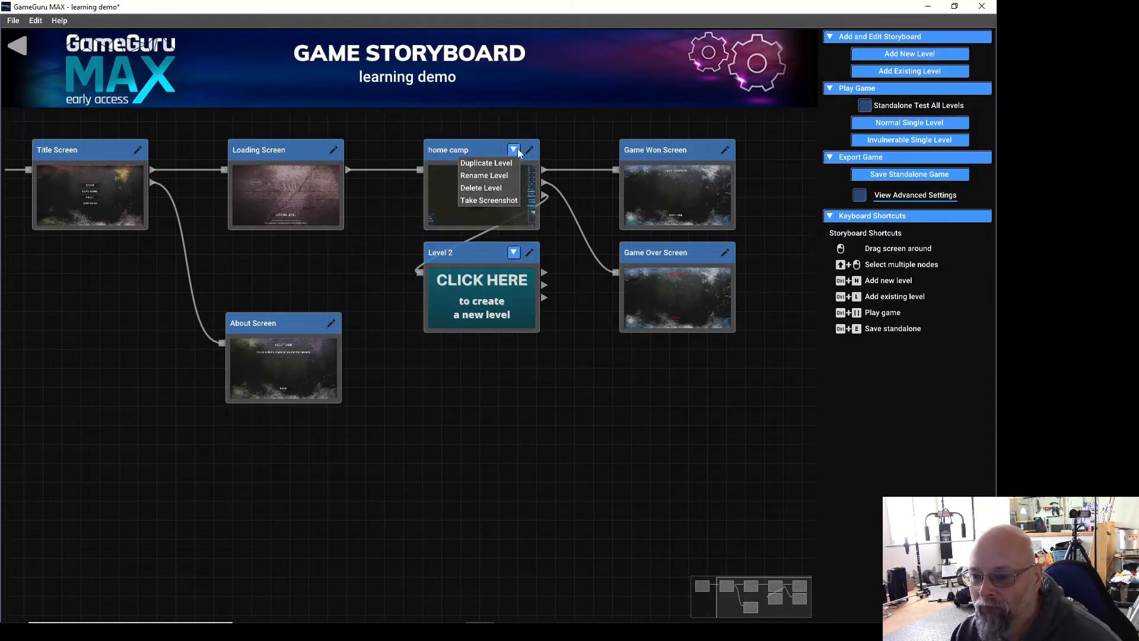
pyautogui.click(479, 189)
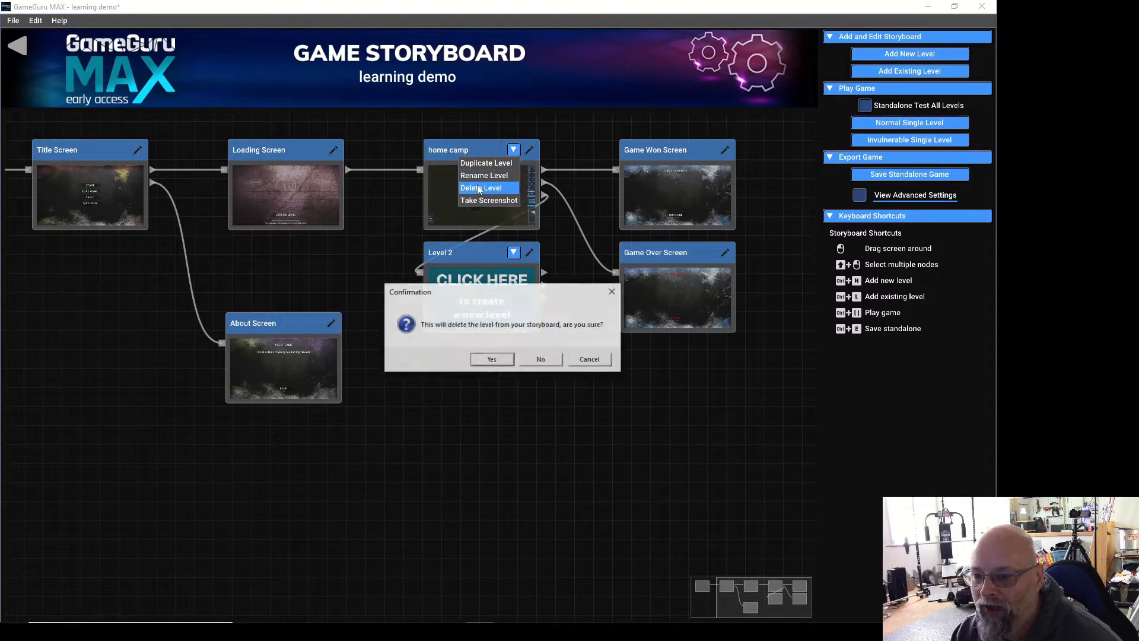
pyautogui.click(492, 360)
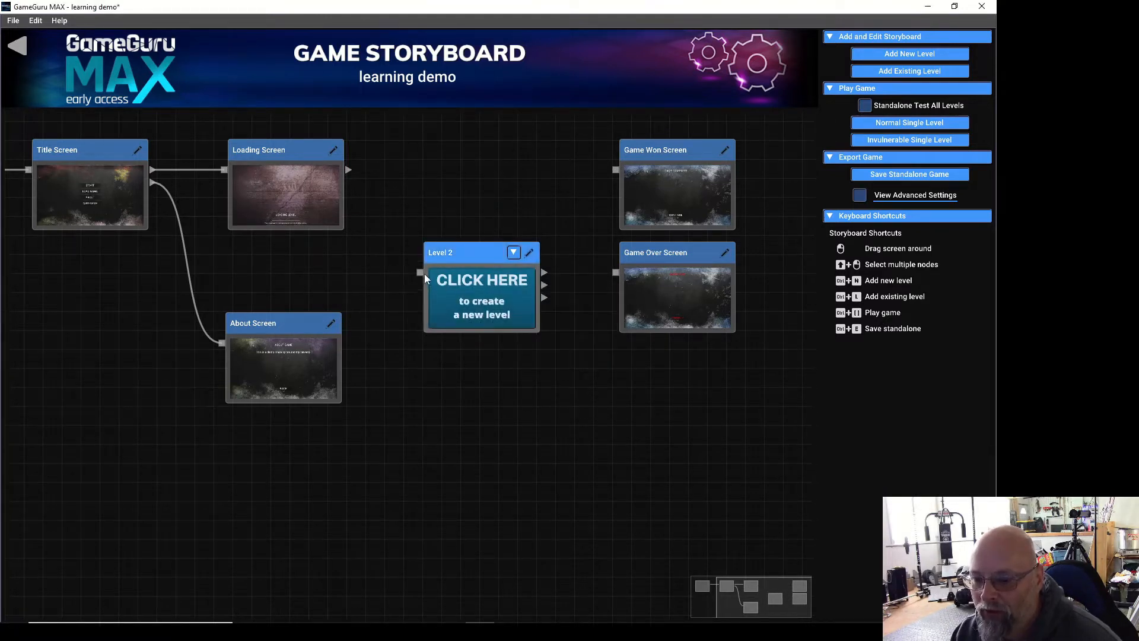
# Link the Loading Screen to Level 2, and link Level 2 to the Game Won Screen and Game Over Screen
pyautogui.moveTo(421, 273); pyautogui.dragTo(342, 164)
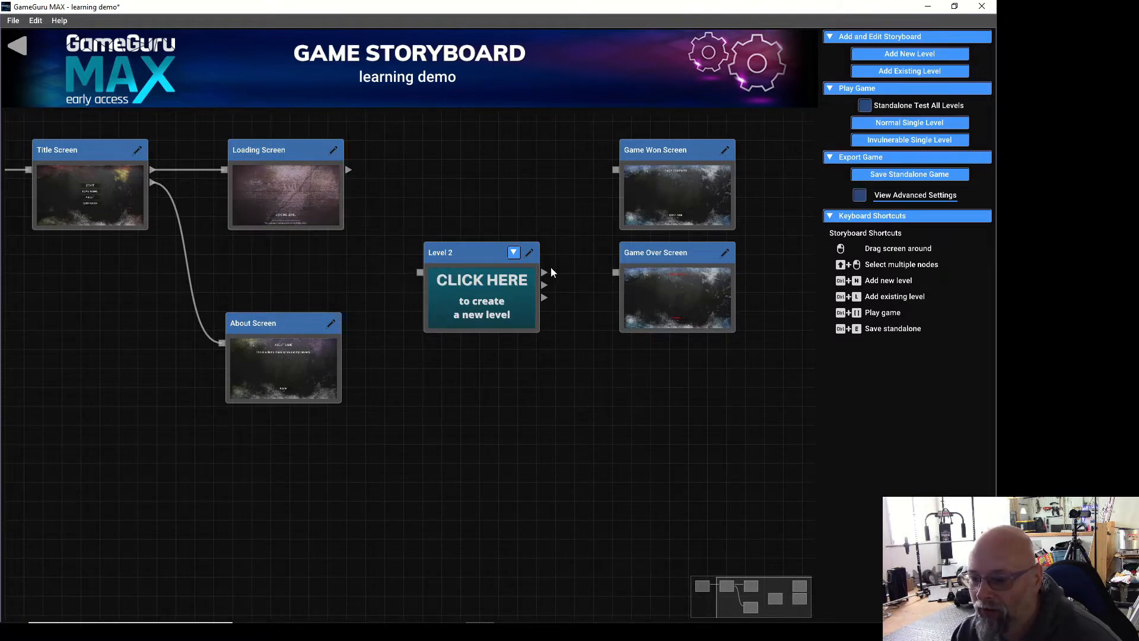
pyautogui.moveTo(545, 273); pyautogui.dragTo(616, 170)
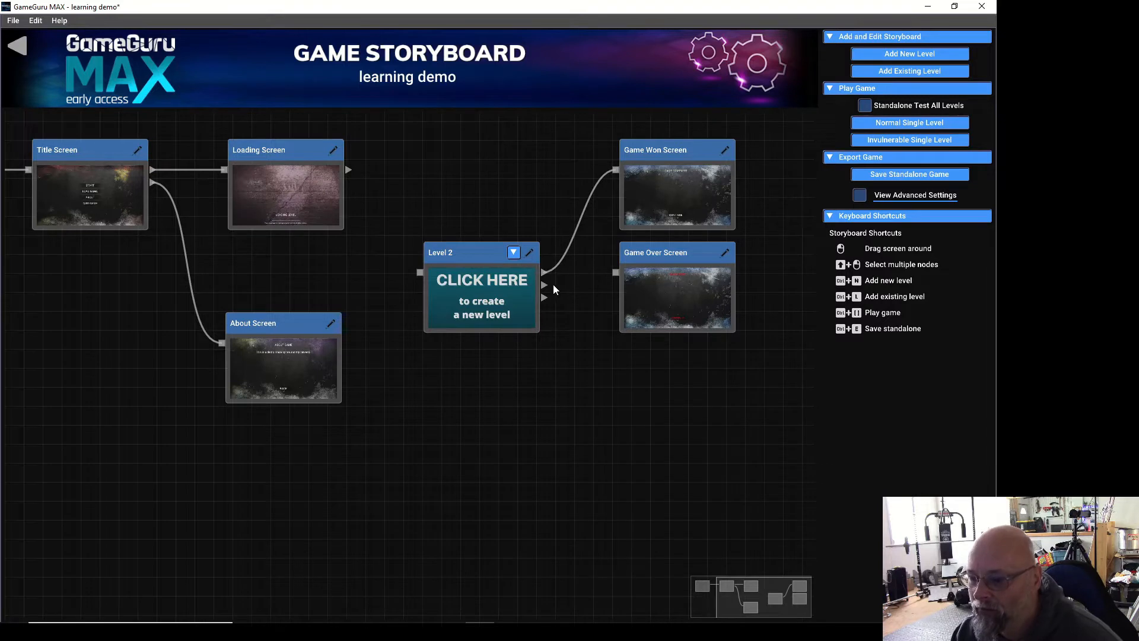
pyautogui.moveTo(545, 286); pyautogui.dragTo(617, 273)
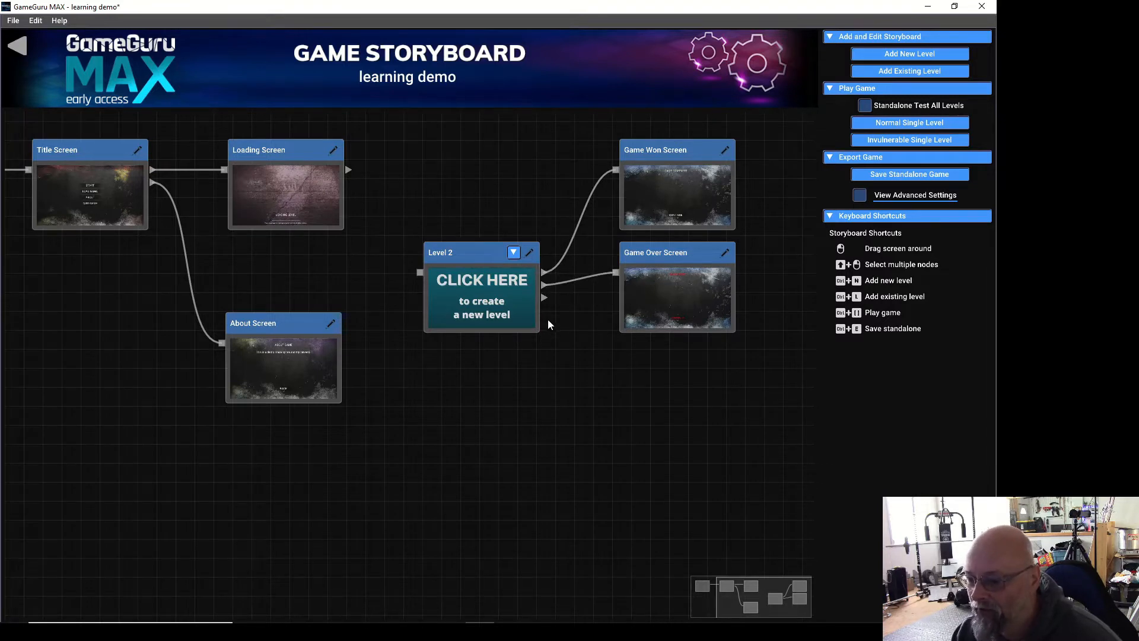
pyautogui.moveTo(545, 299); pyautogui.dragTo(313, 365)
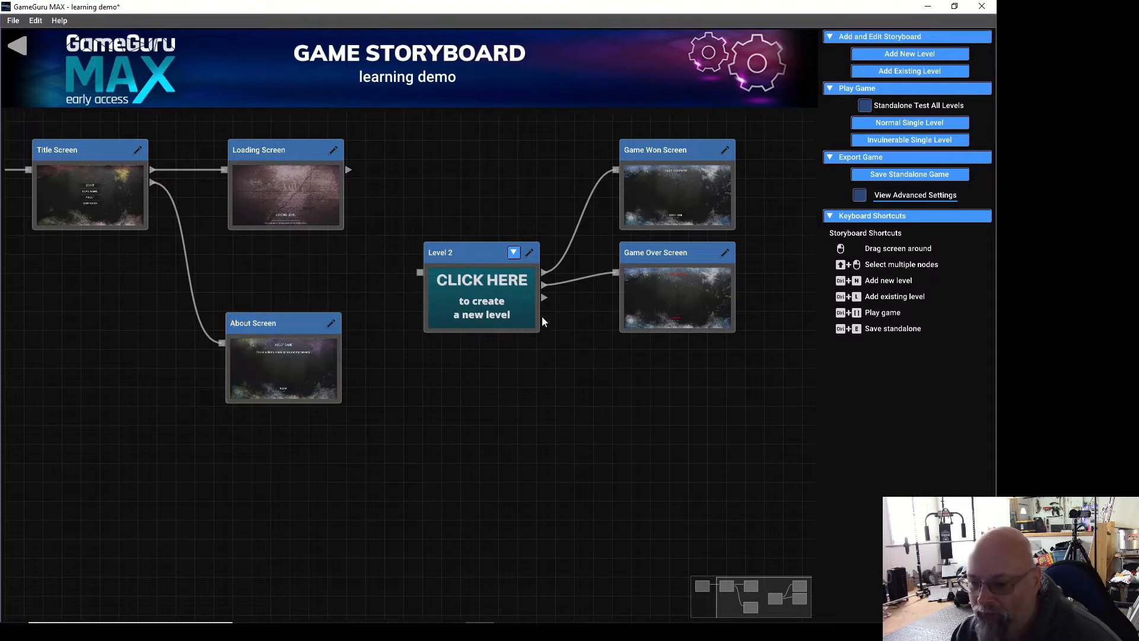
pyautogui.moveTo(546, 297); pyautogui.dragTo(343, 348)
pyautogui.moveTo(419, 273); pyautogui.dragTo(347, 169)
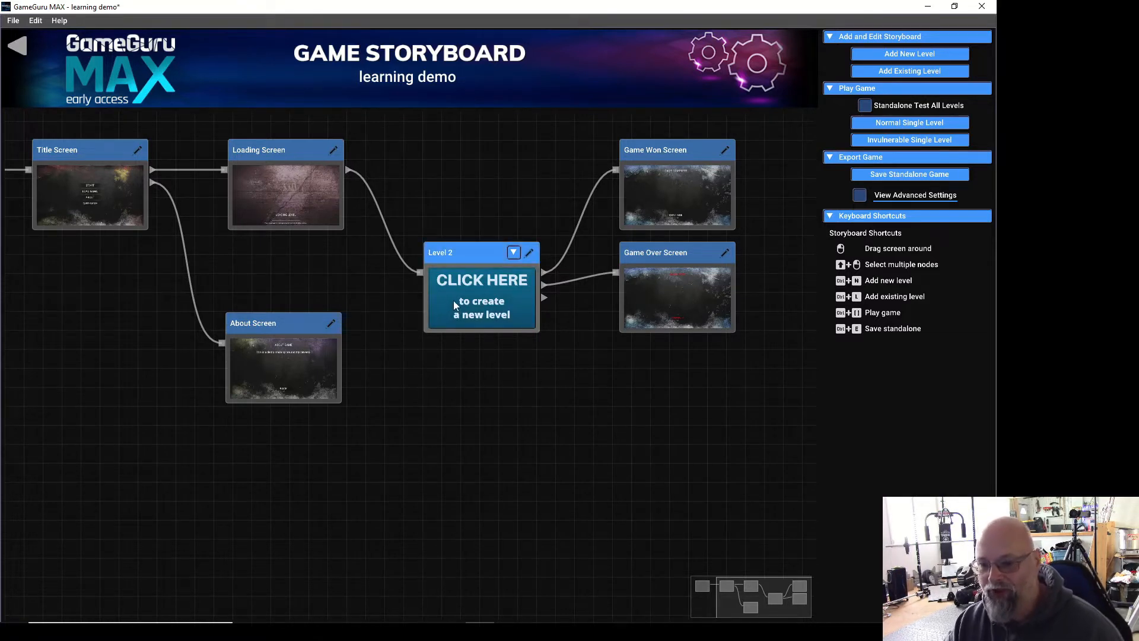
# Start creating Level 2 in the Terrain Generator and choose the Empty terrain theme
pyautogui.click(490, 301)
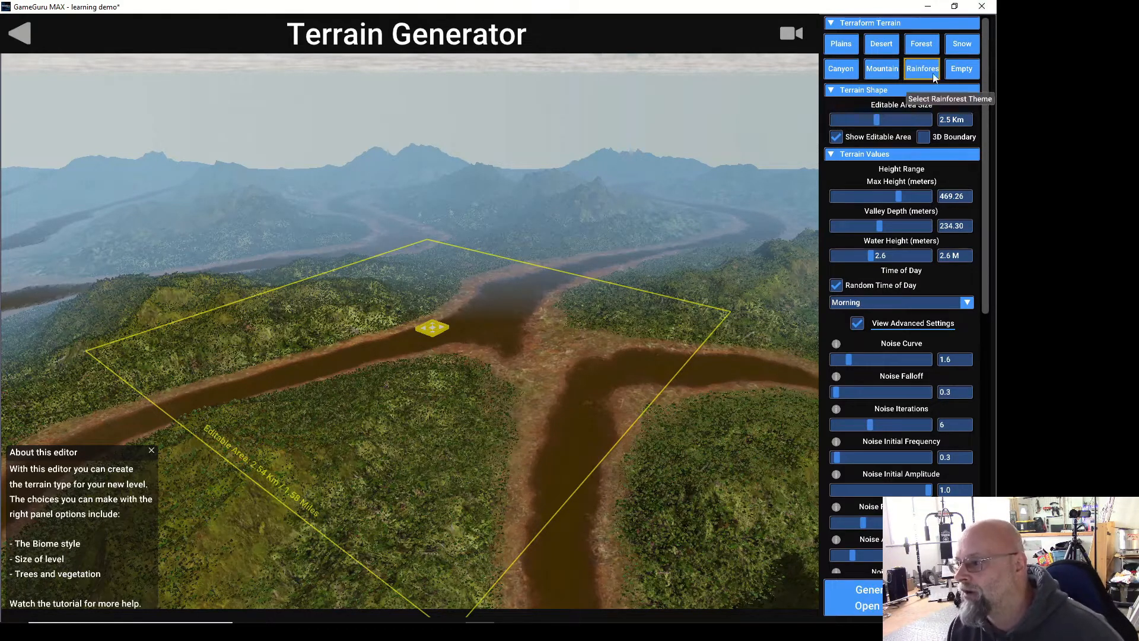
pyautogui.click(964, 71)
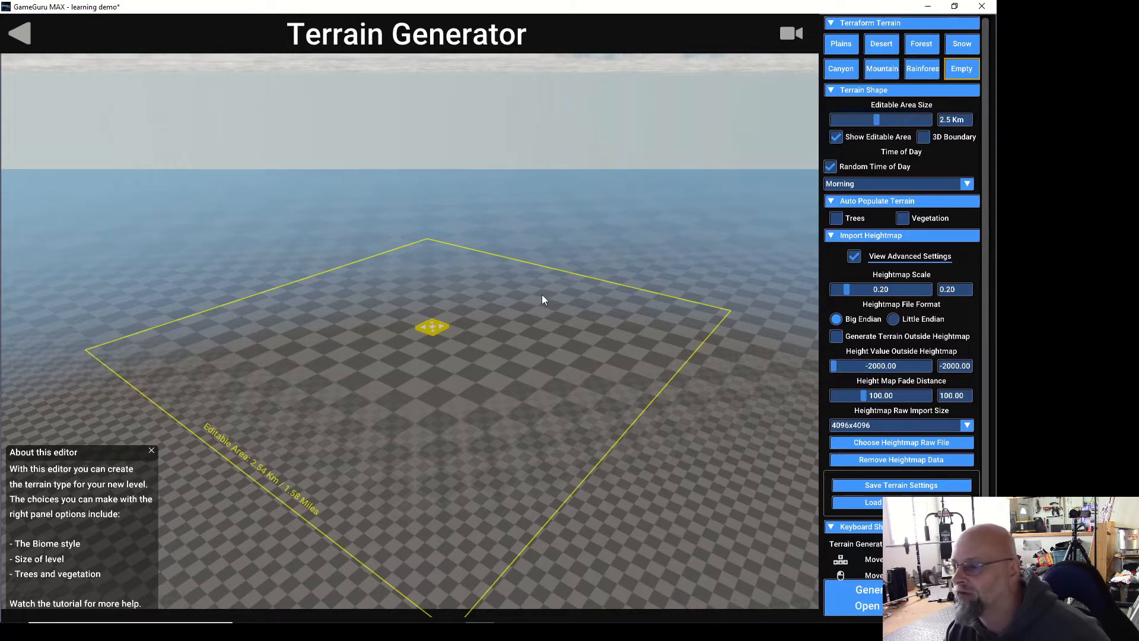
# Toggle the editable area outline off and on, and preview the 3D boundary before turning it off
pyautogui.click(837, 137)
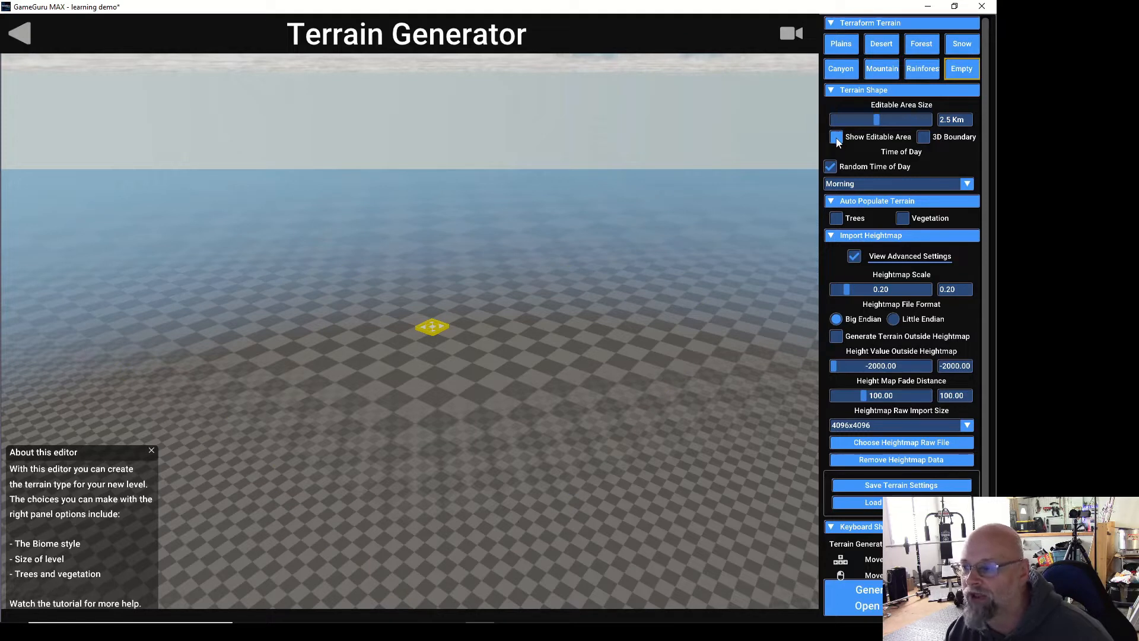
pyautogui.click(836, 139)
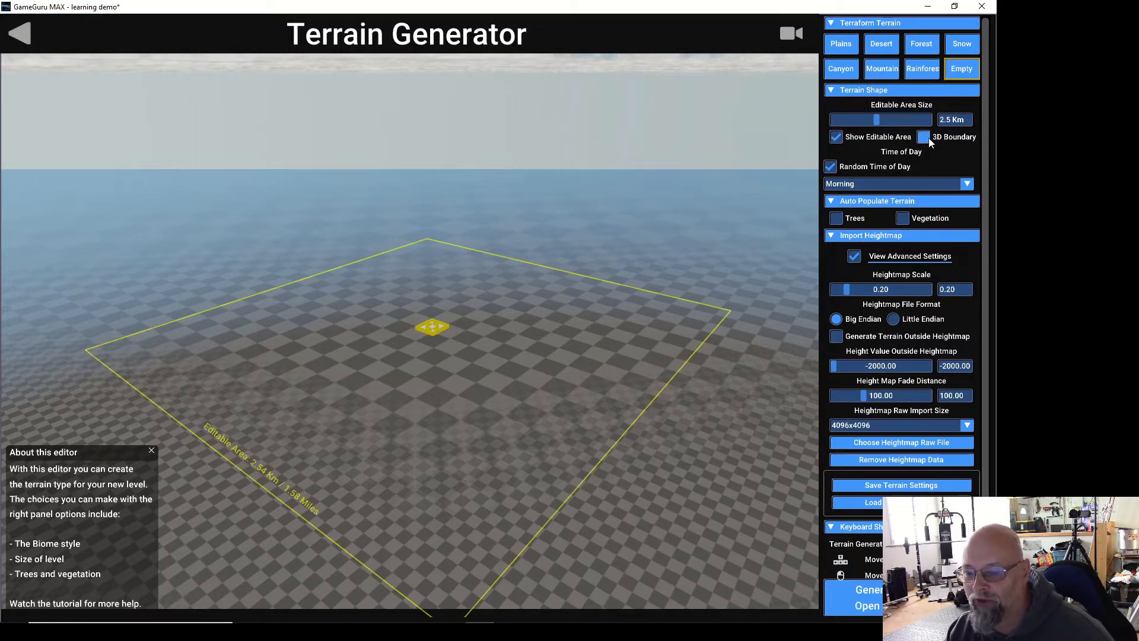
pyautogui.click(924, 138)
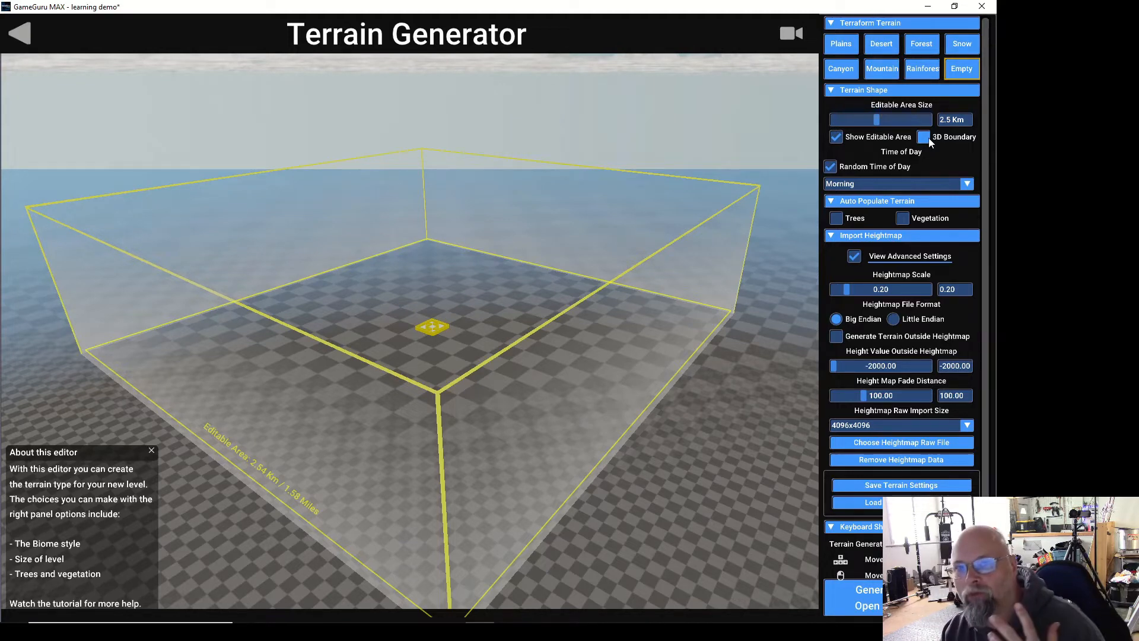
pyautogui.click(928, 138)
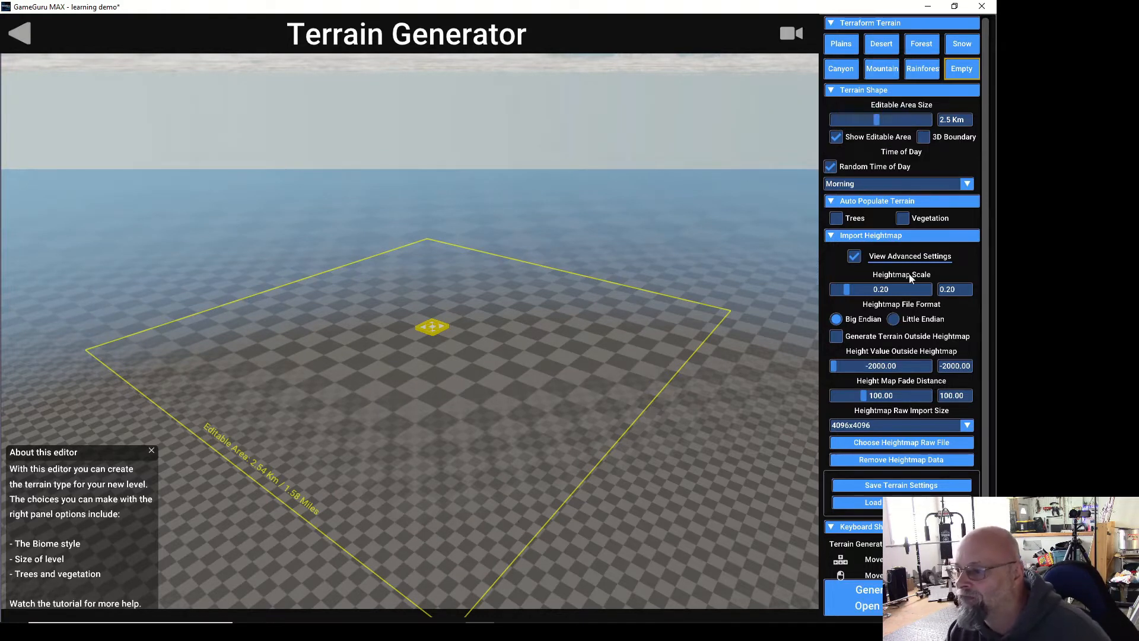
# Turn off random time of day, try Midday, settle on Morning, and collapse the heightmap import settings
pyautogui.click(829, 171)
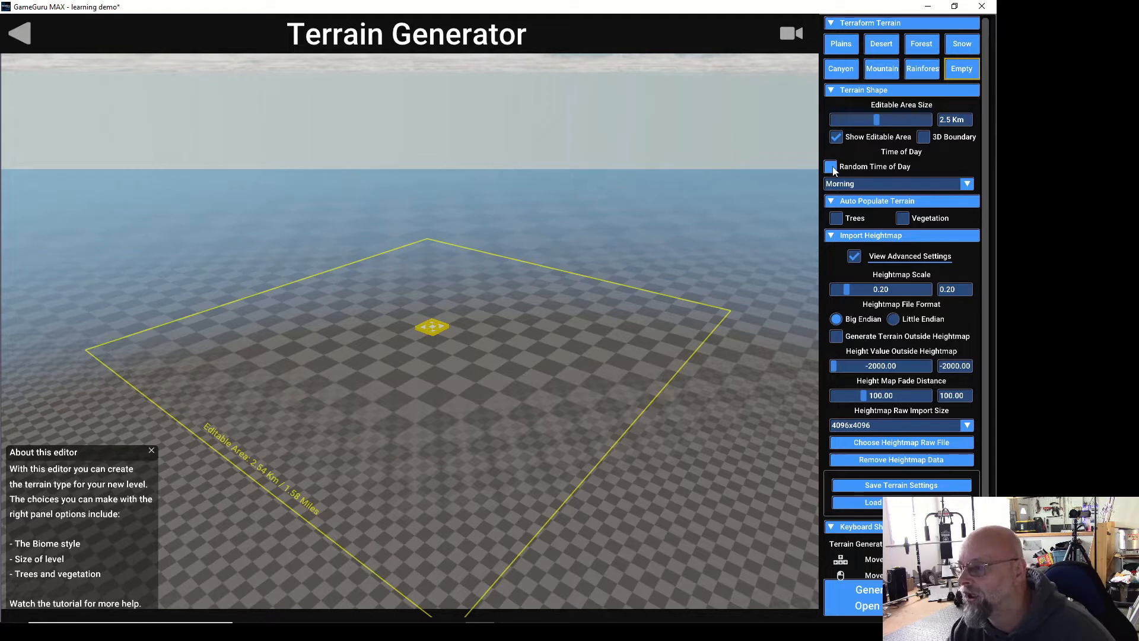
pyautogui.click(831, 167)
pyautogui.click(870, 184)
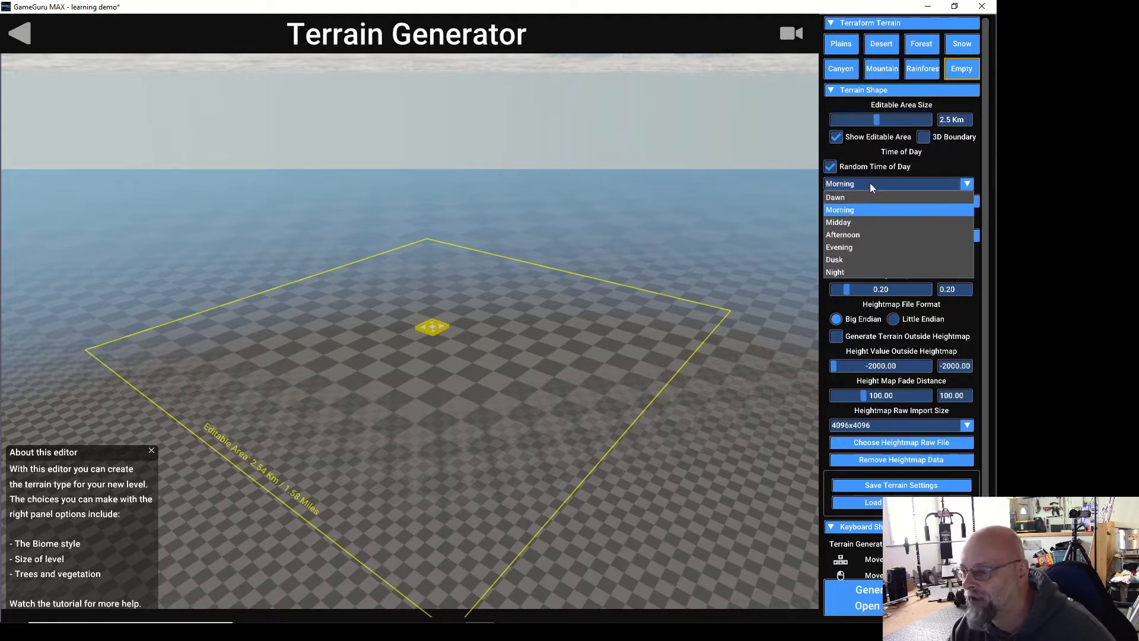
pyautogui.click(853, 221)
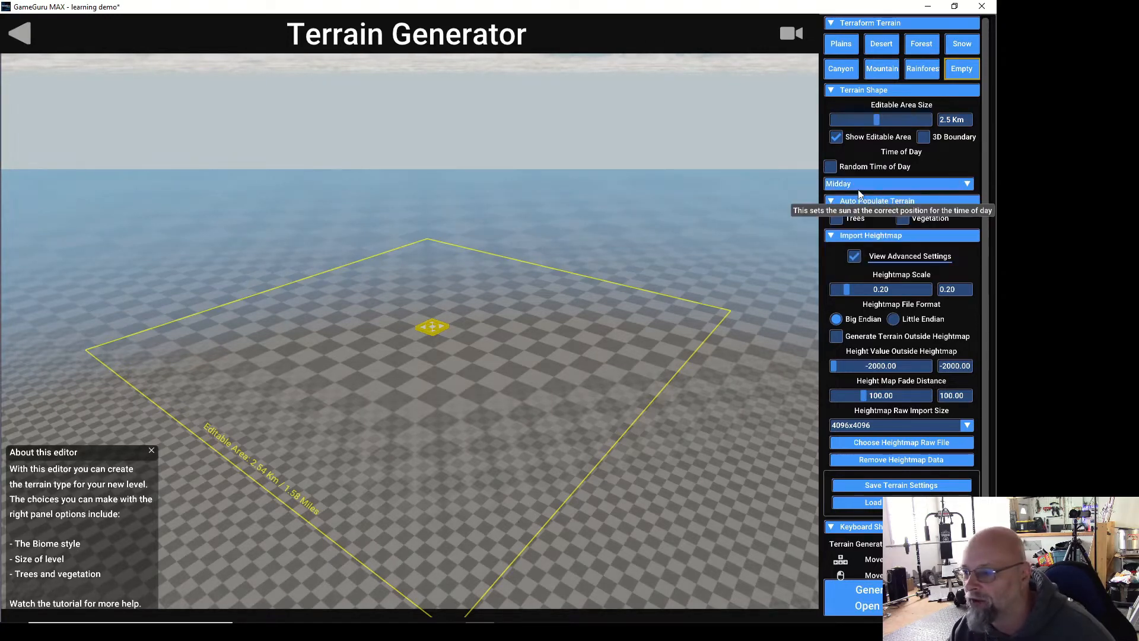
pyautogui.click(858, 184)
pyautogui.click(848, 217)
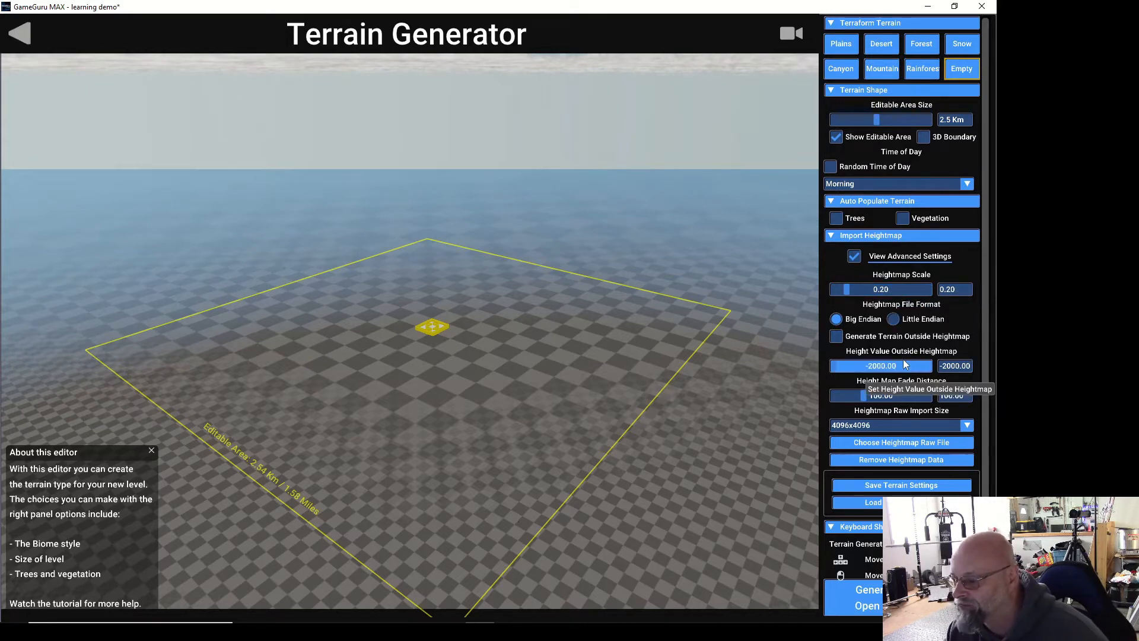
pyautogui.click(832, 236)
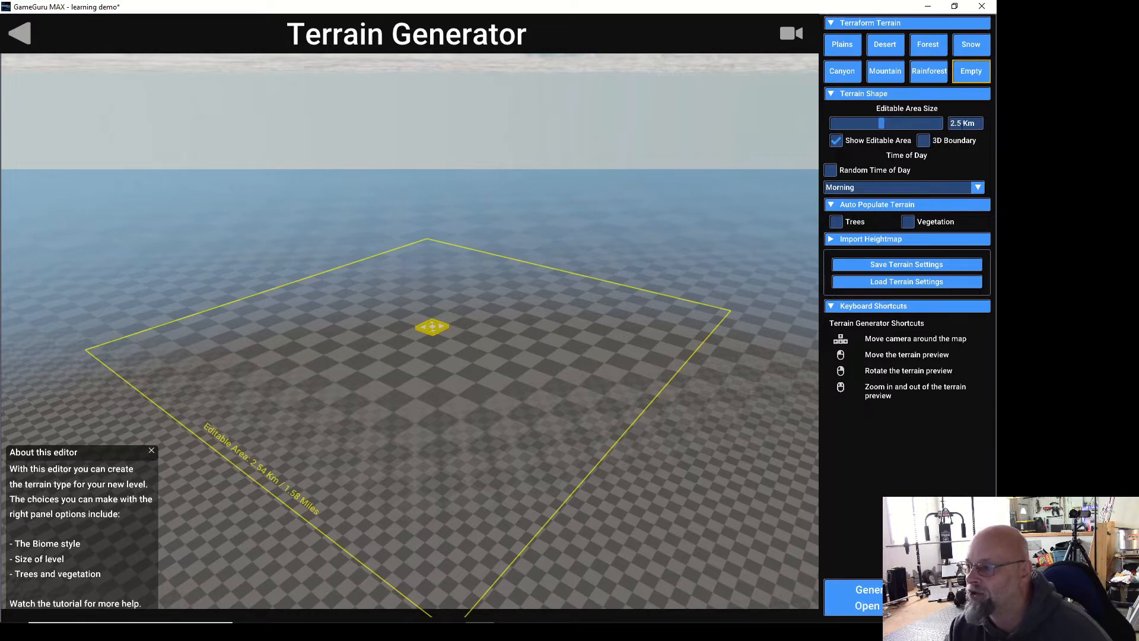
# Try the editable area at 0.5 km and 5.0 km, and reduce it to about 0.6 km
pyautogui.moveTo(880, 128); pyautogui.dragTo(829, 123)
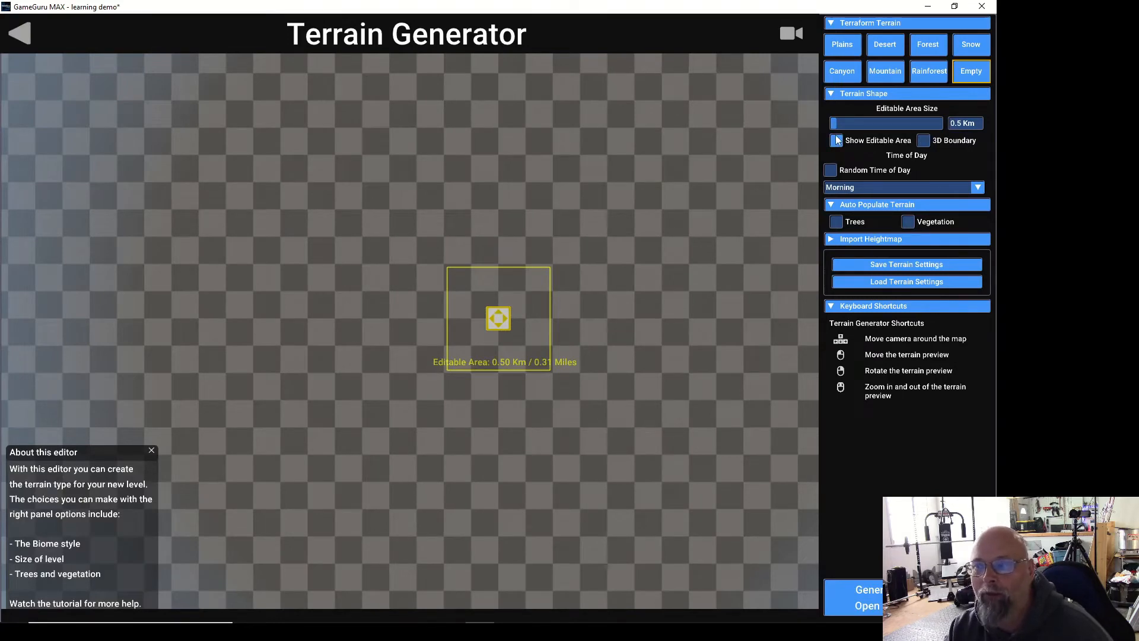
pyautogui.click(866, 125)
pyautogui.moveTo(867, 131); pyautogui.dragTo(945, 123)
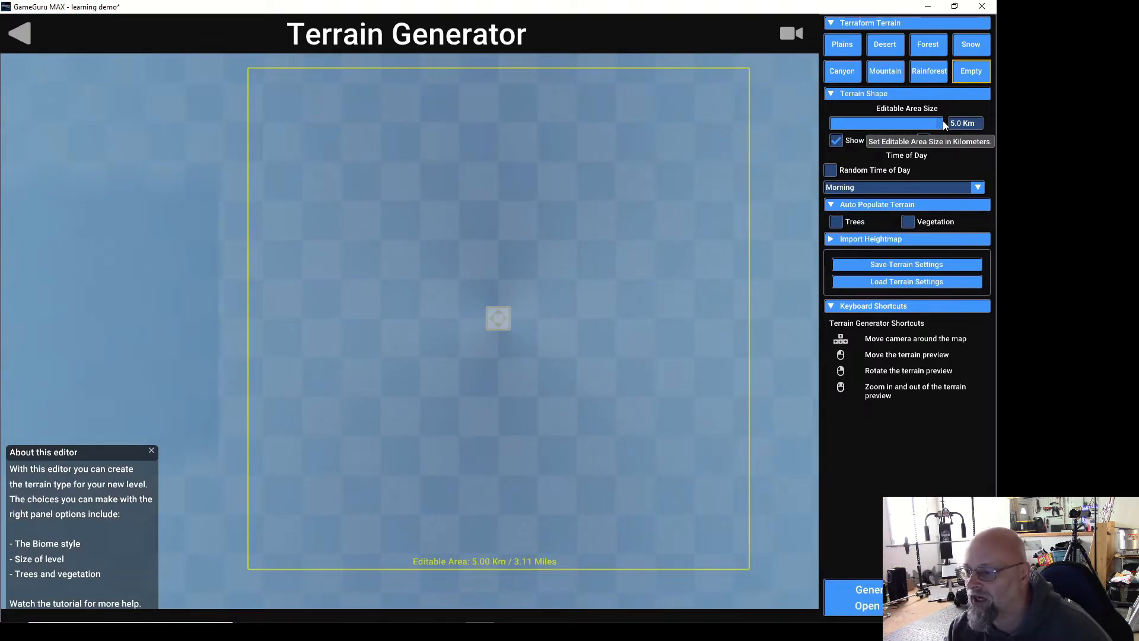
pyautogui.moveTo(945, 125); pyautogui.dragTo(834, 122)
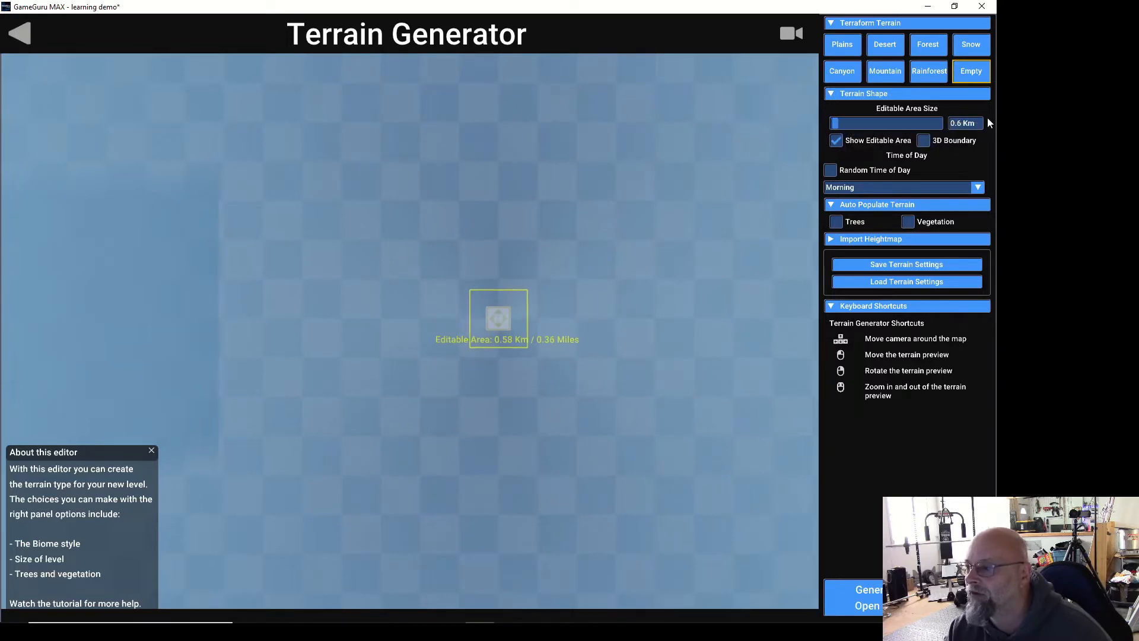
# Set the exact editable area size to .75 km
pyautogui.click(964, 123)
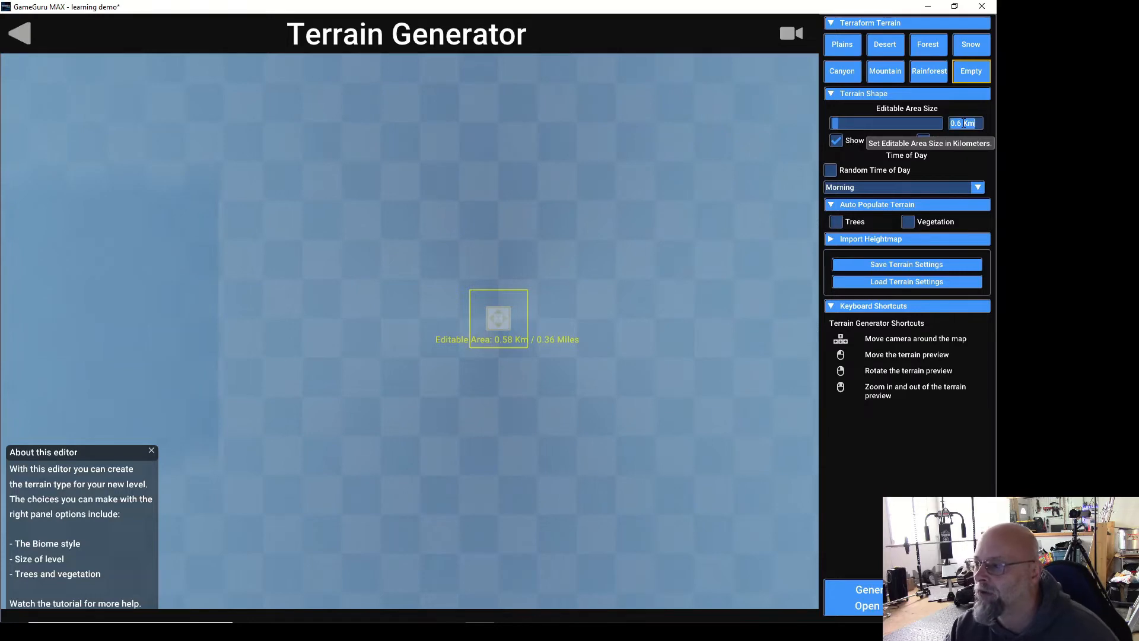
pyautogui.click(964, 123)
pyautogui.press('BackSpace')
pyautogui.press('BackSpace')
pyautogui.press('BackSpace')
pyautogui.press('BackSpace')
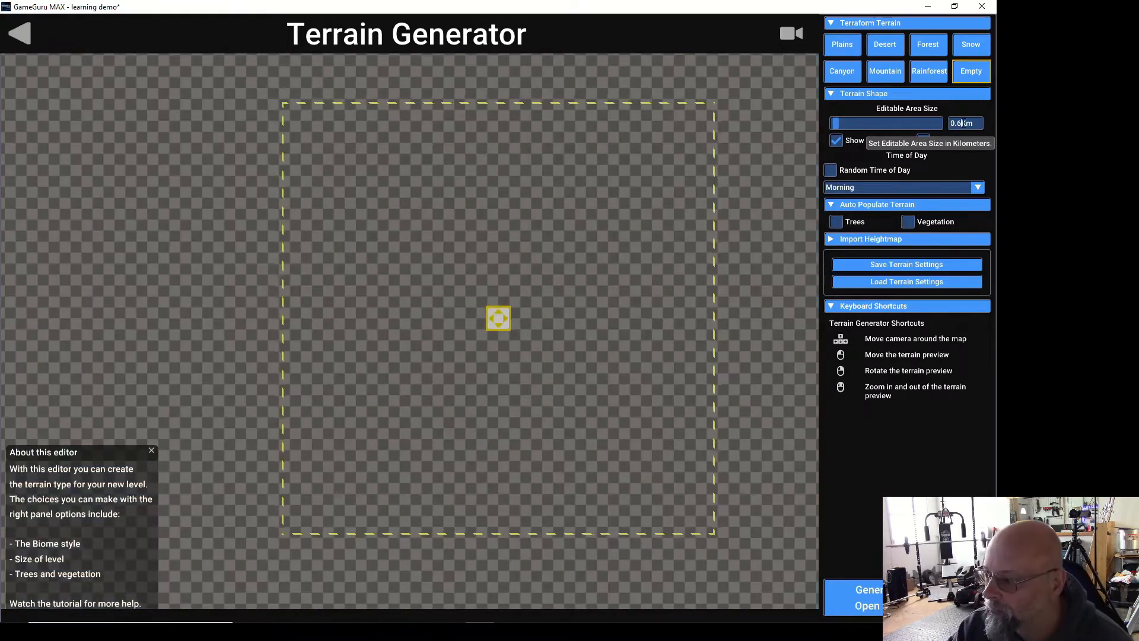
pyautogui.write('.')
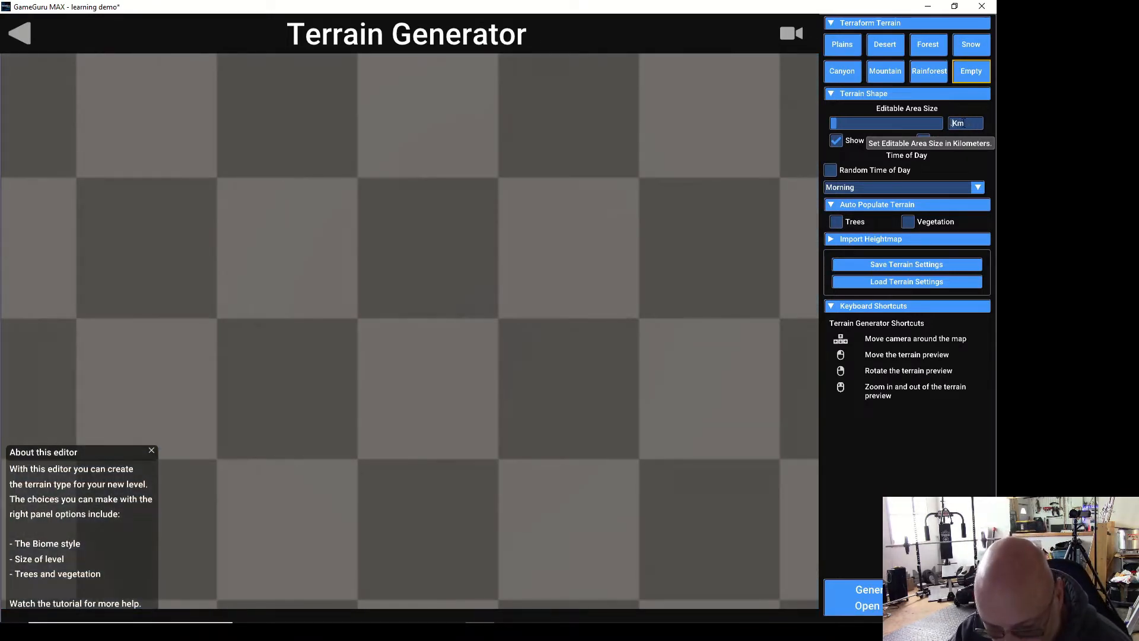
pyautogui.write('75')
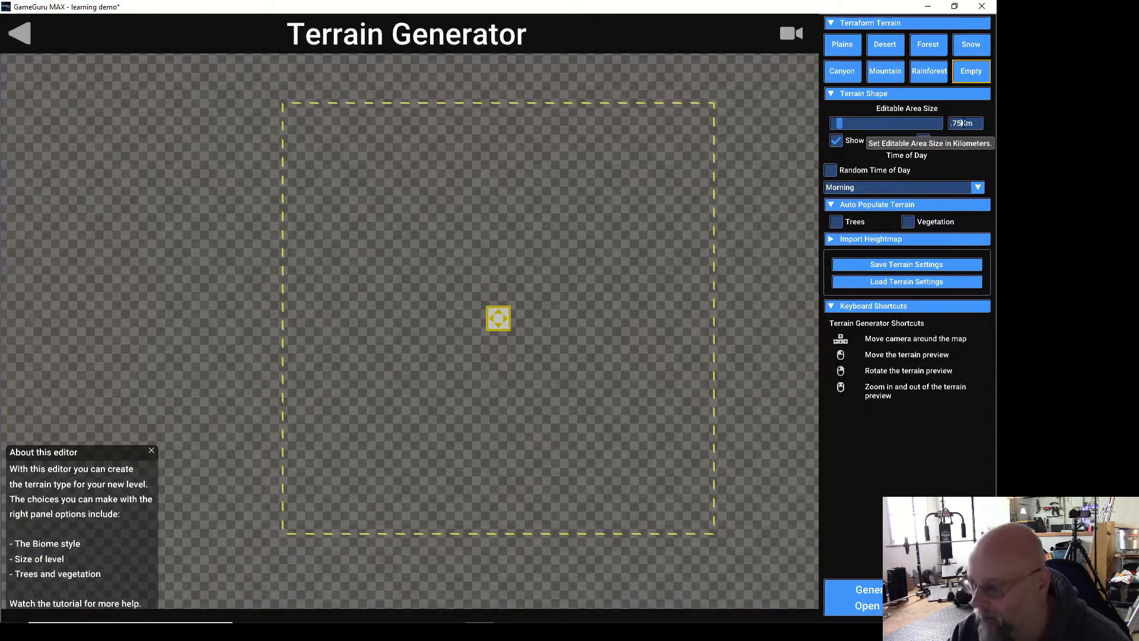
pyautogui.click(867, 487)
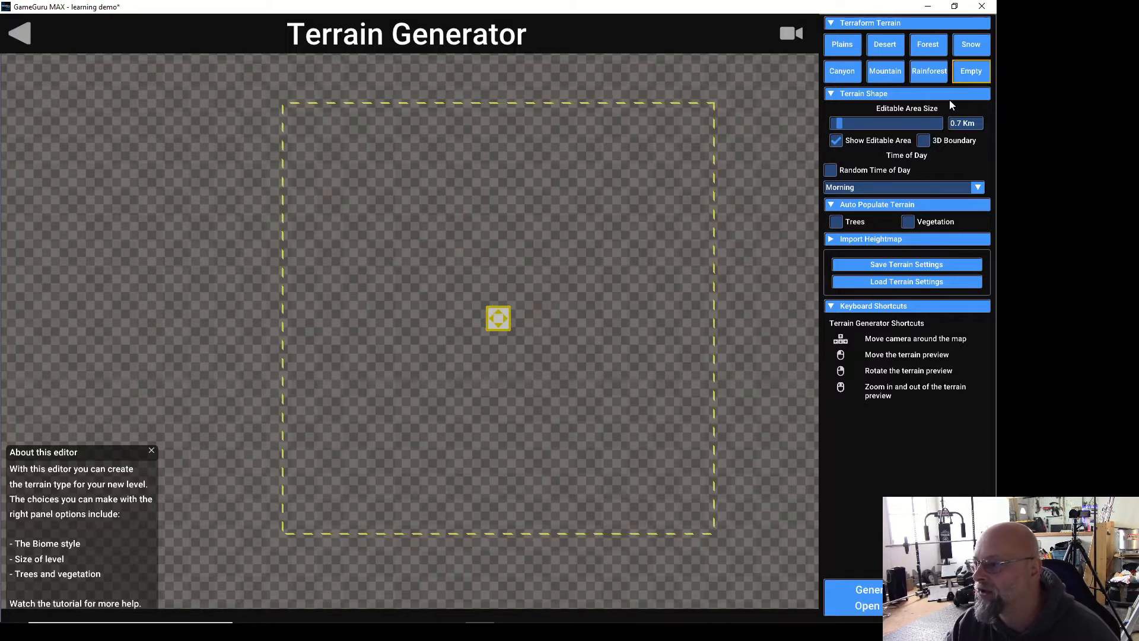
# Try the Rainforest terrain theme, look over the generated landscape, and reset the camera
pyautogui.click(932, 75)
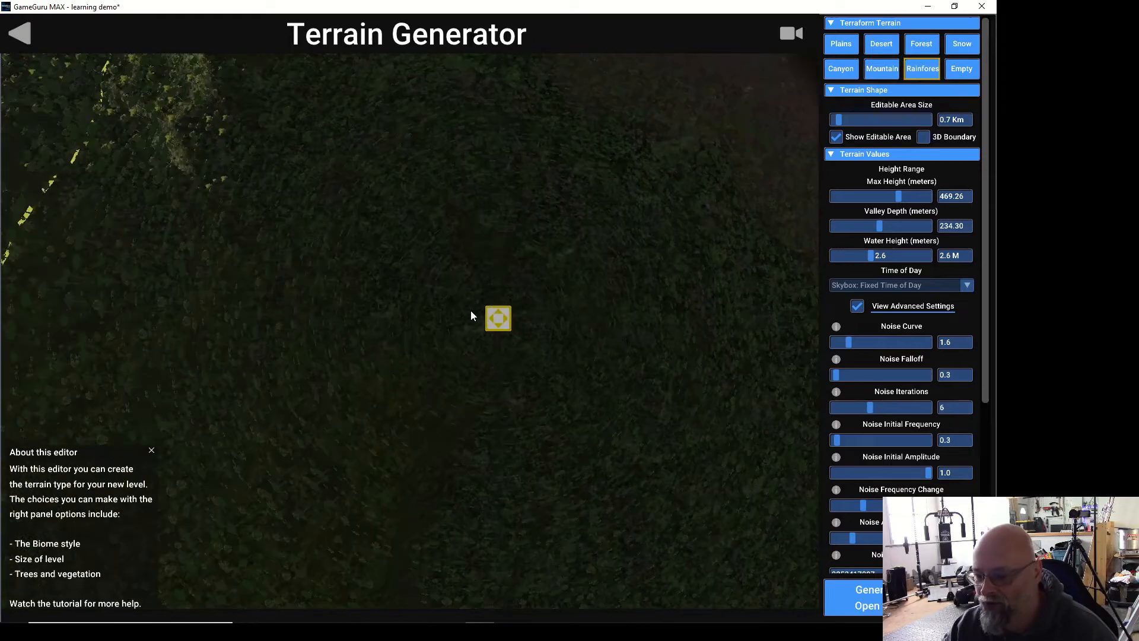
pyautogui.moveTo(497, 321); pyautogui.dragTo(438, 101)
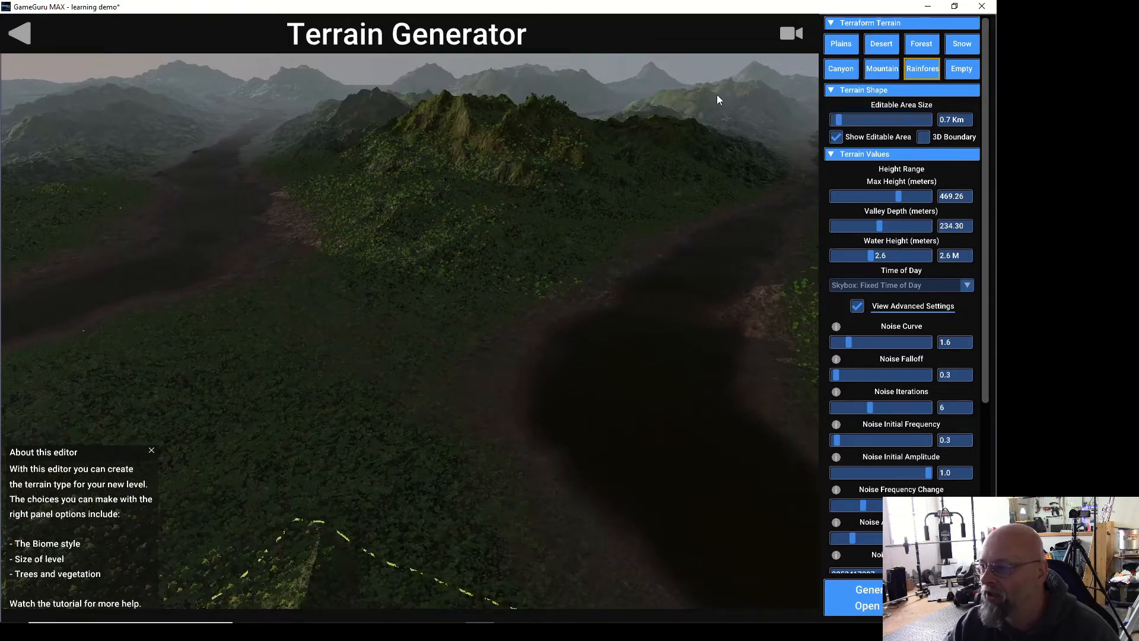
pyautogui.click(785, 39)
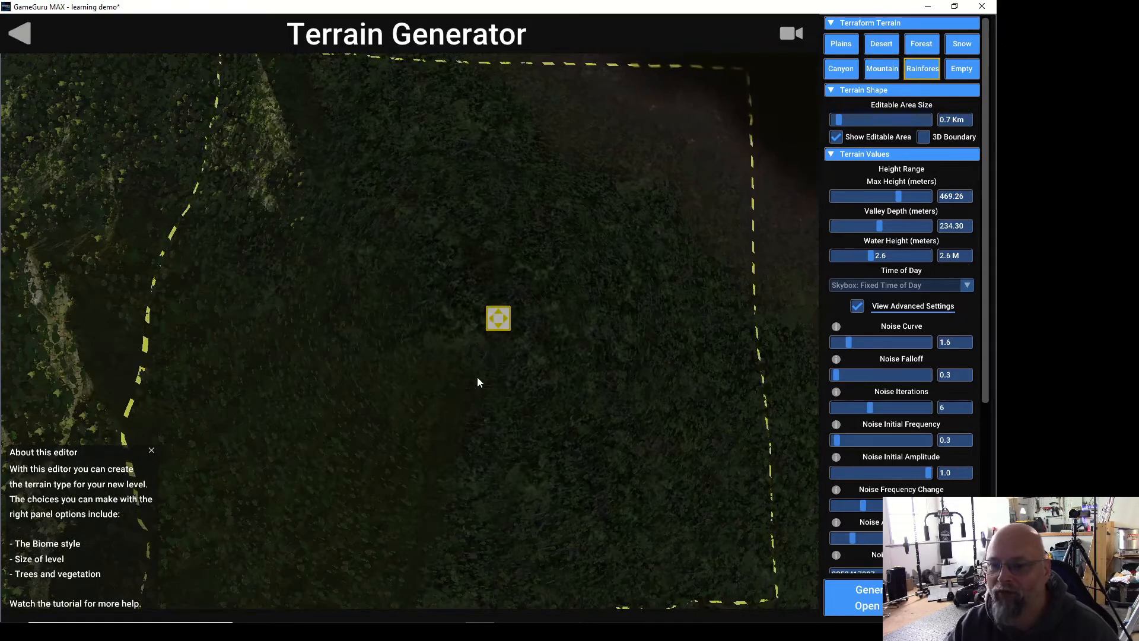
# Examine the rainforest terrain from above and towards the horizon, including the ground inside the editable area outline
pyautogui.moveTo(491, 341); pyautogui.dragTo(390, 92, button='right')
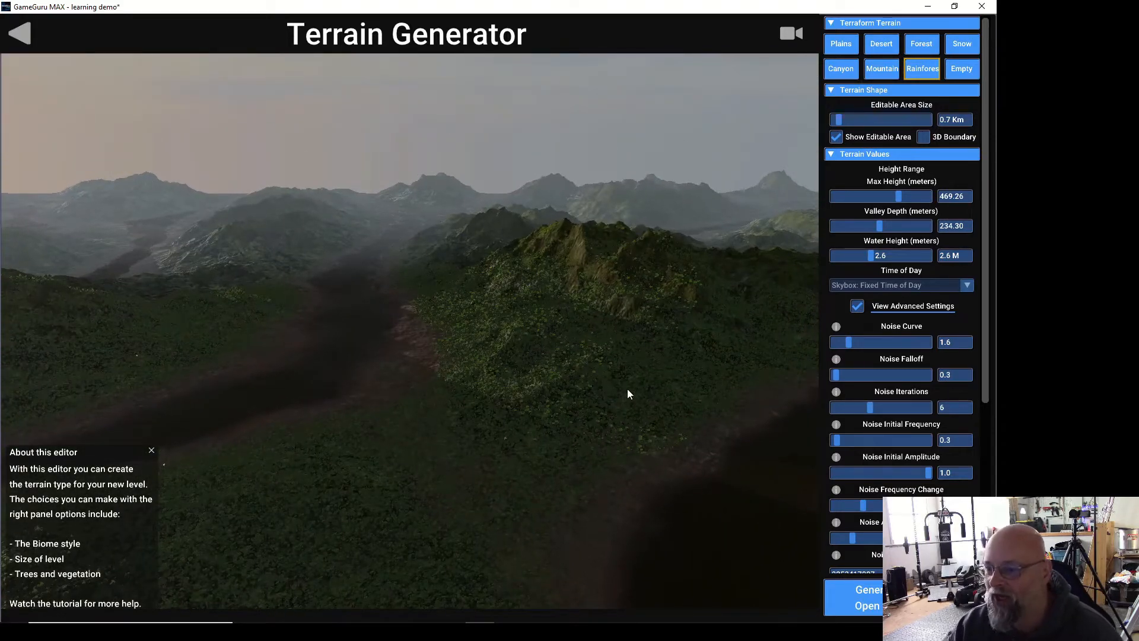
pyautogui.moveTo(628, 390); pyautogui.dragTo(426, 617, button='right')
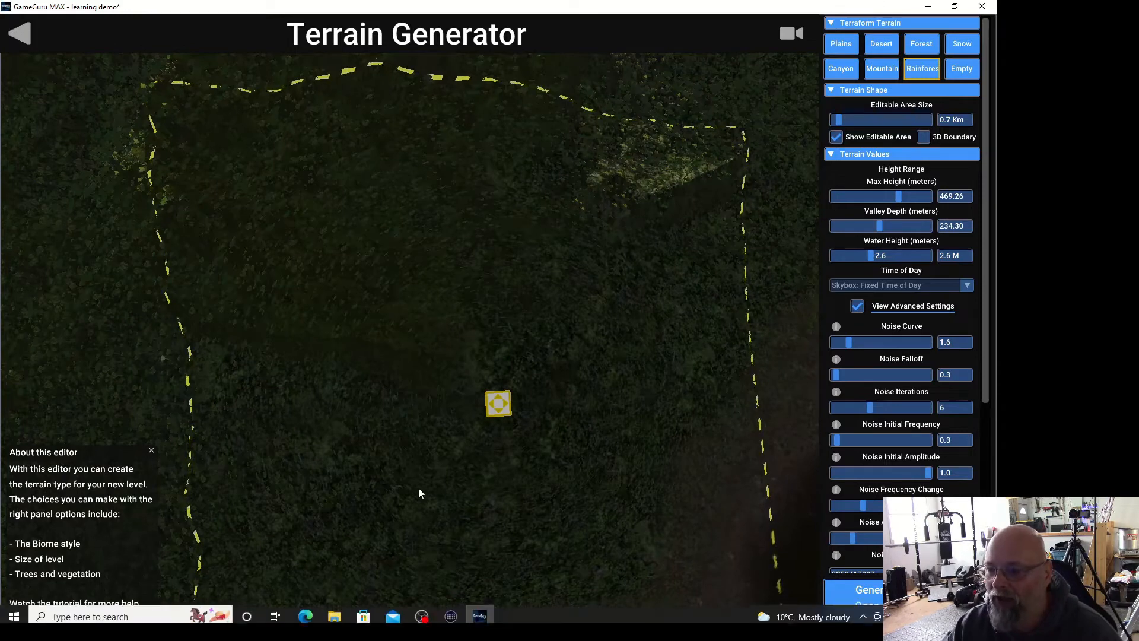
pyautogui.moveTo(397, 464); pyautogui.dragTo(393, 477, button='right')
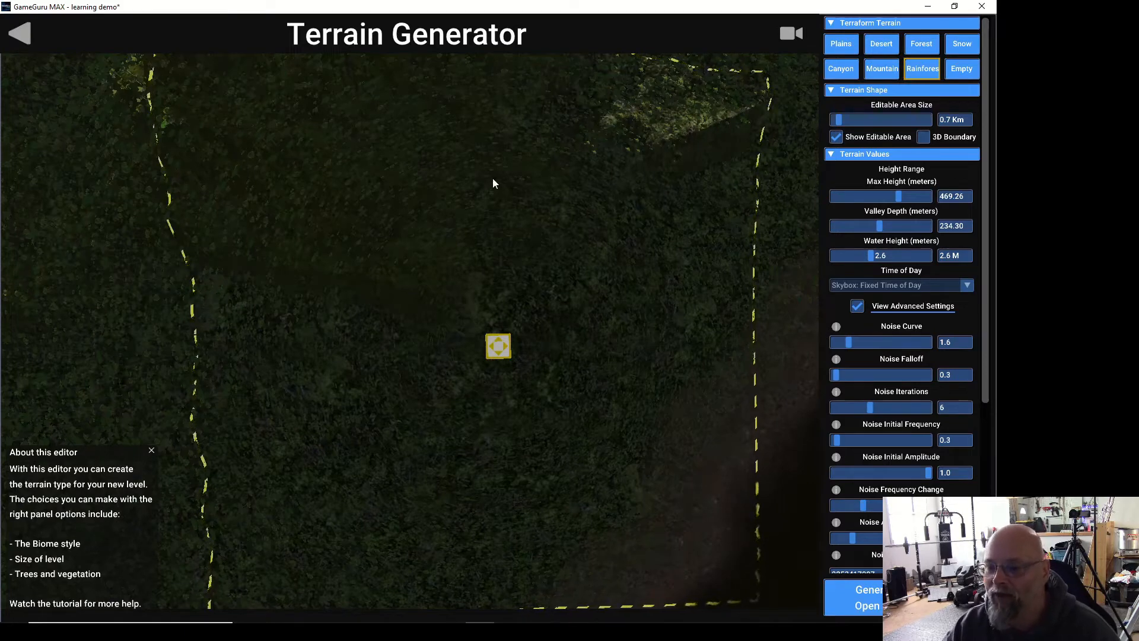
pyautogui.moveTo(492, 178); pyautogui.dragTo(498, 65, button='right')
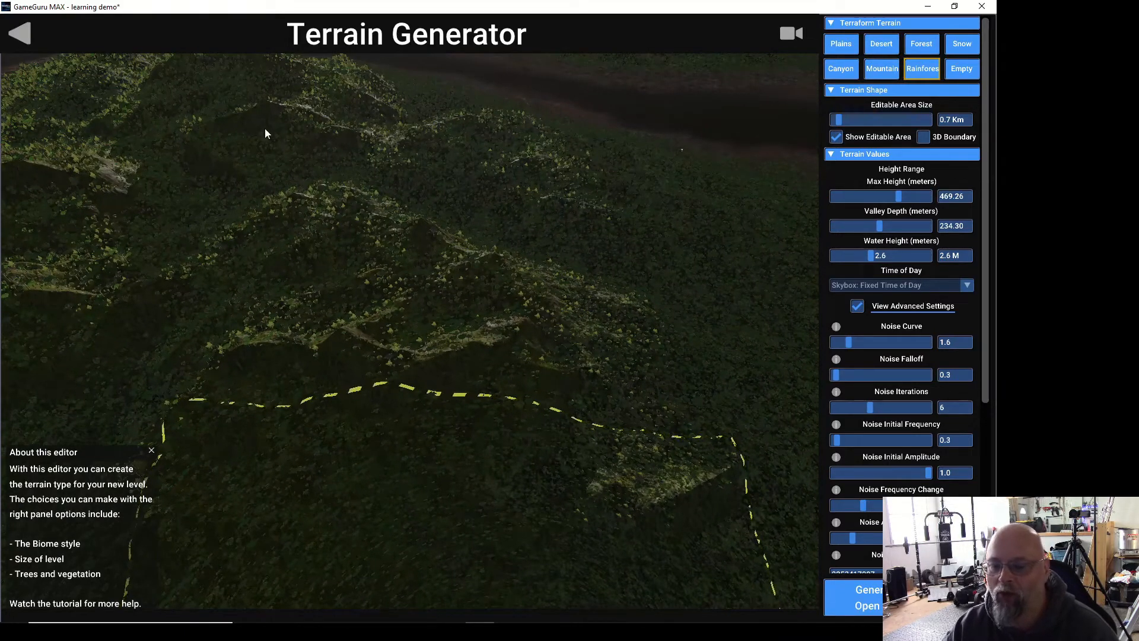
pyautogui.moveTo(336, 226); pyautogui.dragTo(344, 104, button='right')
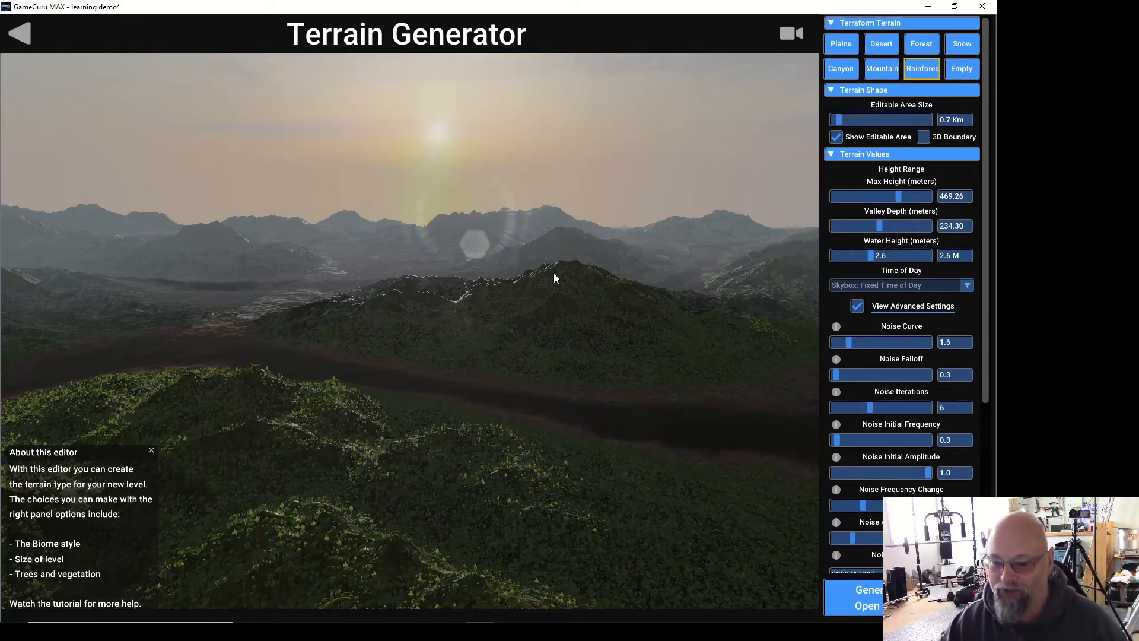
pyautogui.moveTo(509, 342); pyautogui.dragTo(120, 310, button='right')
# Fly the camera down into the rainforest and examine its trees, palms and grass at close range
pyautogui.press('w')
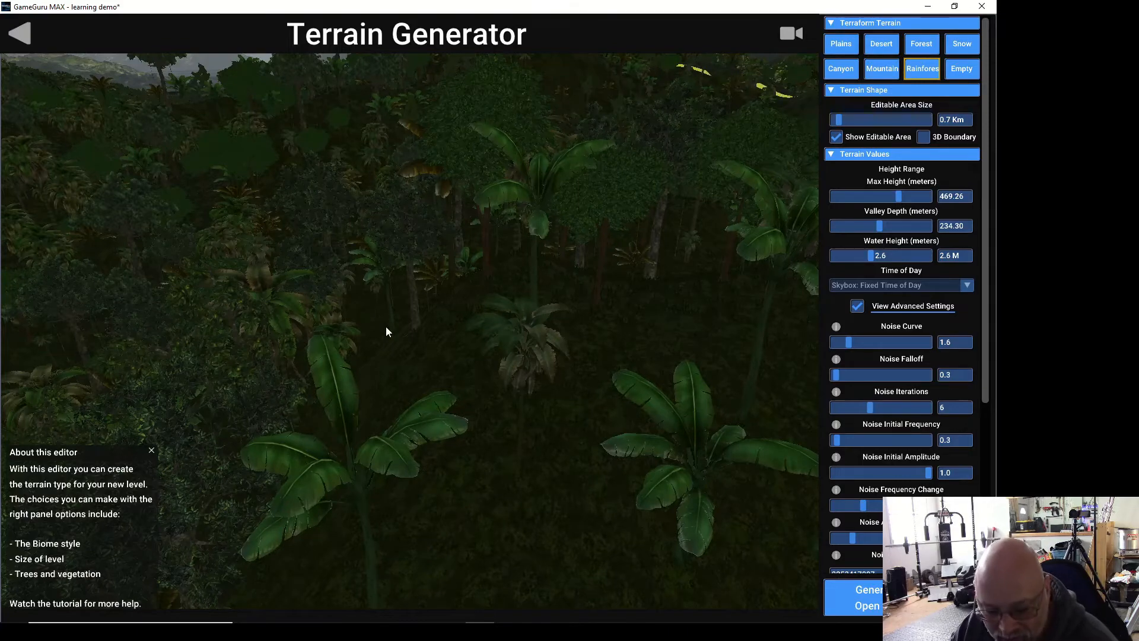
pyautogui.scroll(2, 379, 331)
pyautogui.scroll(3, 378, 333)
pyautogui.moveTo(337, 295); pyautogui.dragTo(185, 208, button='right')
pyautogui.scroll(2, 186, 208)
pyautogui.scroll(-3, 206, 236)
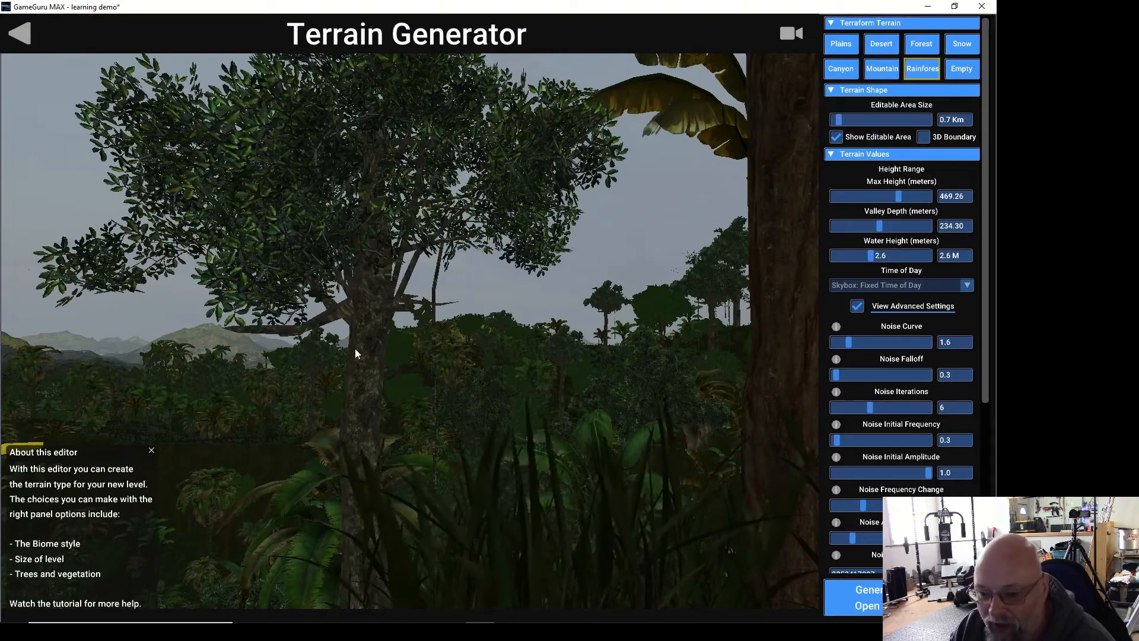
pyautogui.scroll(3, 355, 348)
pyautogui.moveTo(280, 413); pyautogui.dragTo(256, 308, button='right')
pyautogui.scroll(3, 283, 412)
pyautogui.scroll(3, 485, 434)
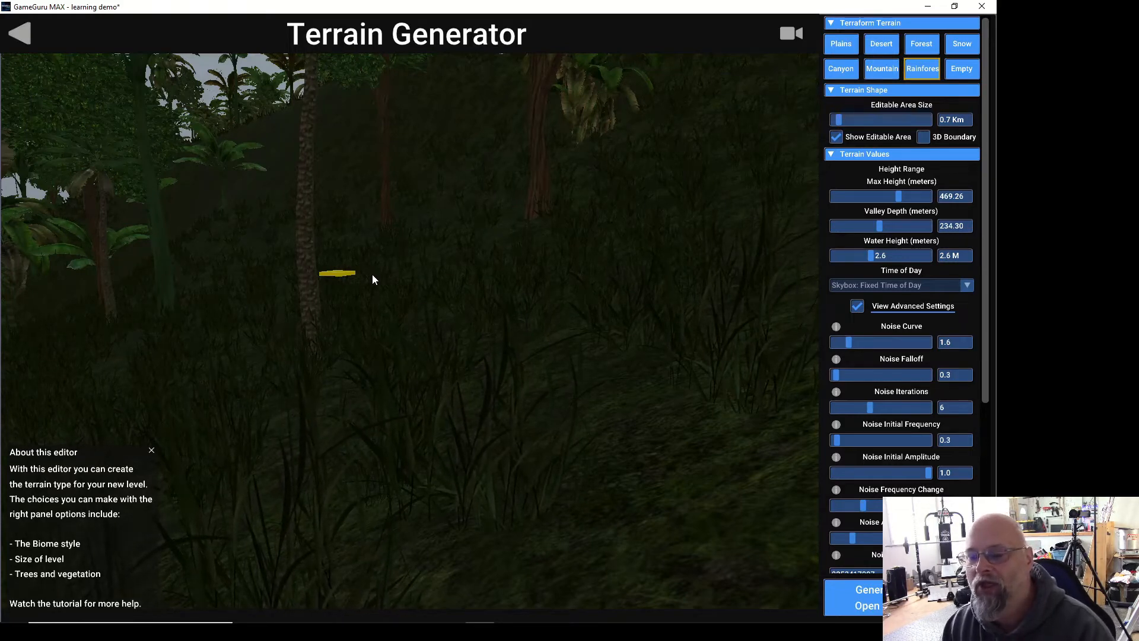
# Reset the camera from ground level and view the rainforest's editable area from above
pyautogui.moveTo(372, 275)
pyautogui.mouseDown(button='right')
pyautogui.moveTo(357, 402)
pyautogui.moveTo(362, 378)
pyautogui.moveTo(393, 500)
pyautogui.moveTo(372, 622)
pyautogui.moveTo(431, 522)
pyautogui.mouseUp(button='right')
pyautogui.press('w')
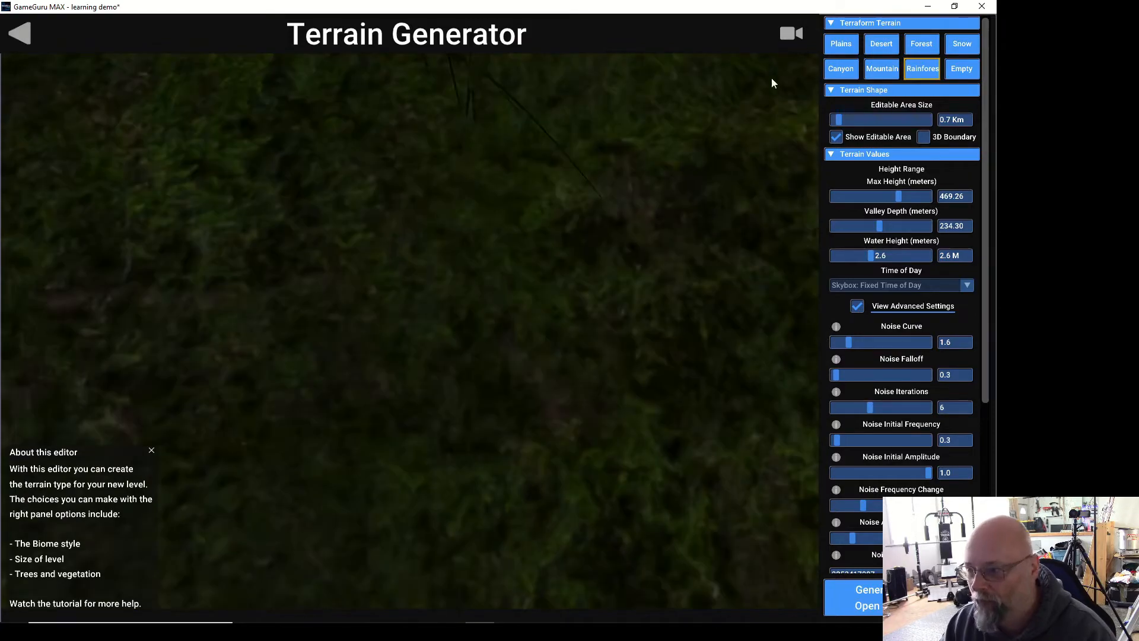
pyautogui.click(791, 34)
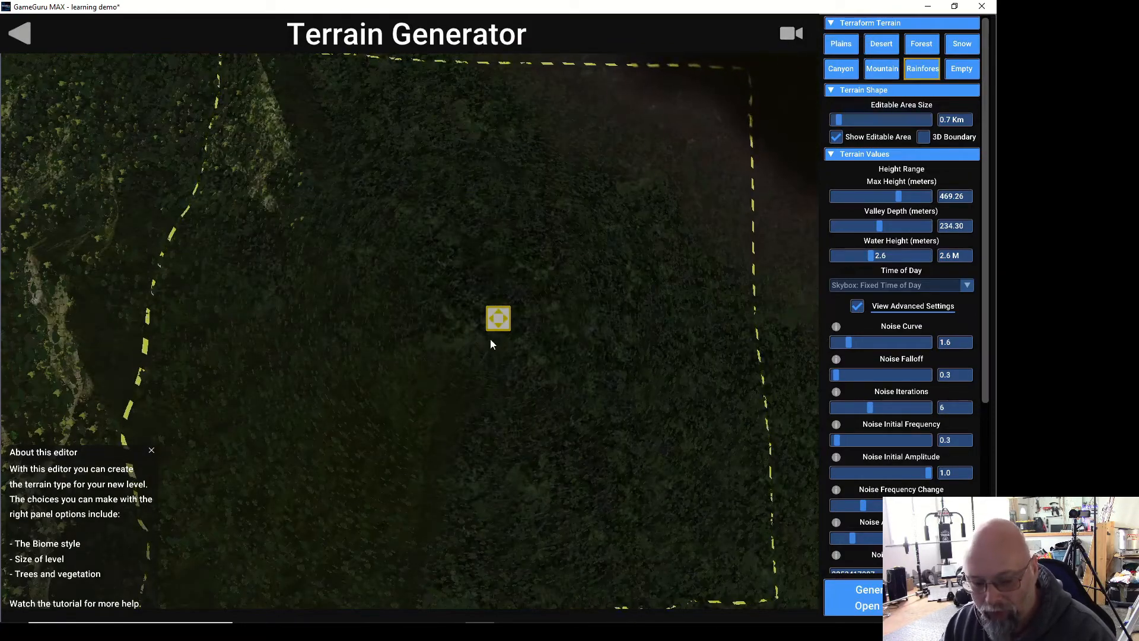
pyautogui.moveTo(491, 338); pyautogui.dragTo(226, 340, button='right')
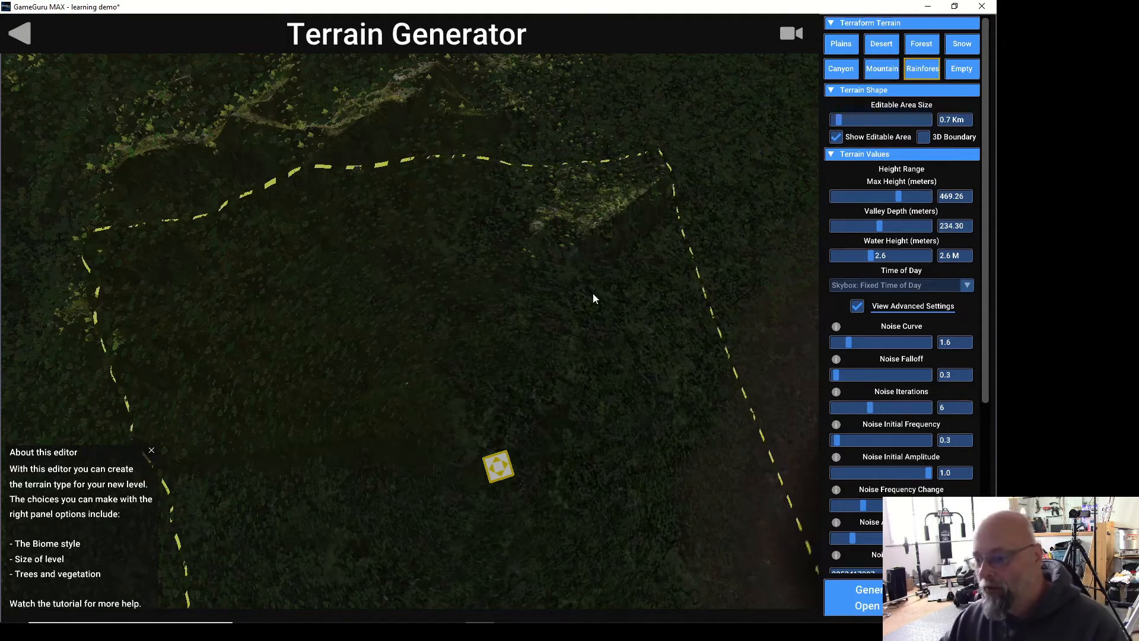
# Compare the Mountain and Rainforest terrain themes, return to Mountain, and look around its rocky slopes
pyautogui.click(876, 70)
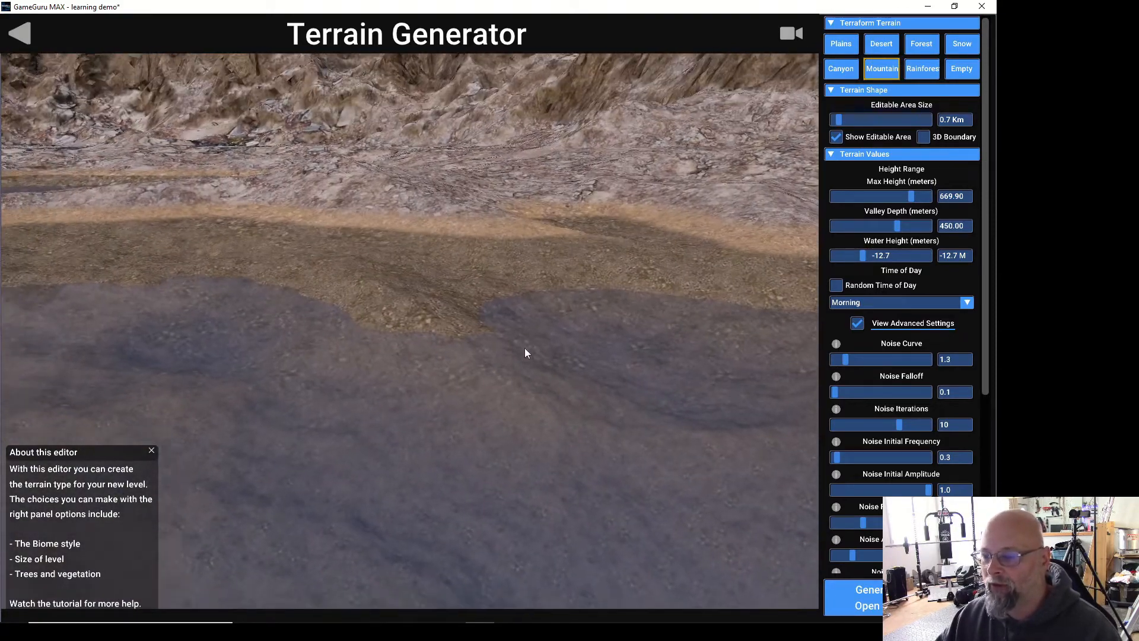
pyautogui.click(921, 70)
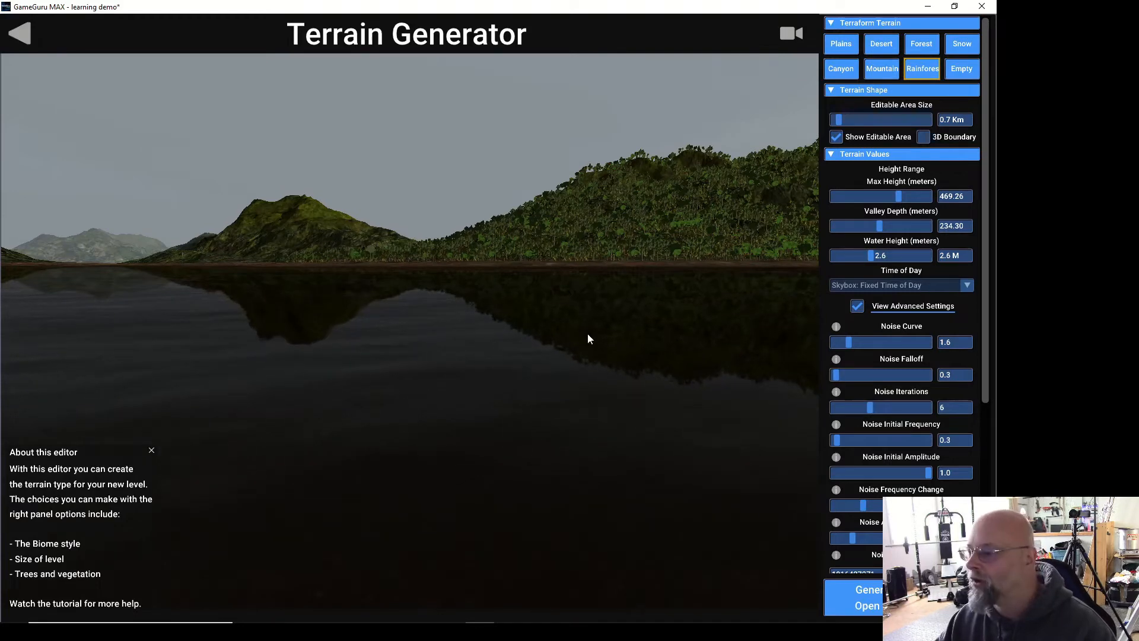
pyautogui.click(876, 74)
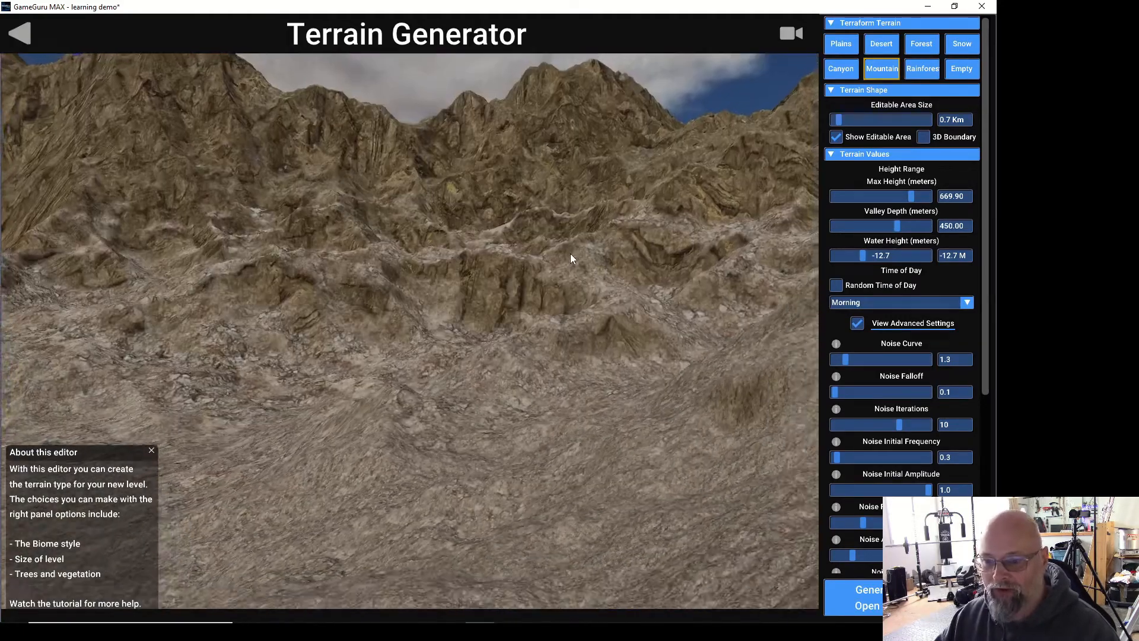
pyautogui.moveTo(570, 254); pyautogui.dragTo(513, 250, button='right')
pyautogui.press('w')
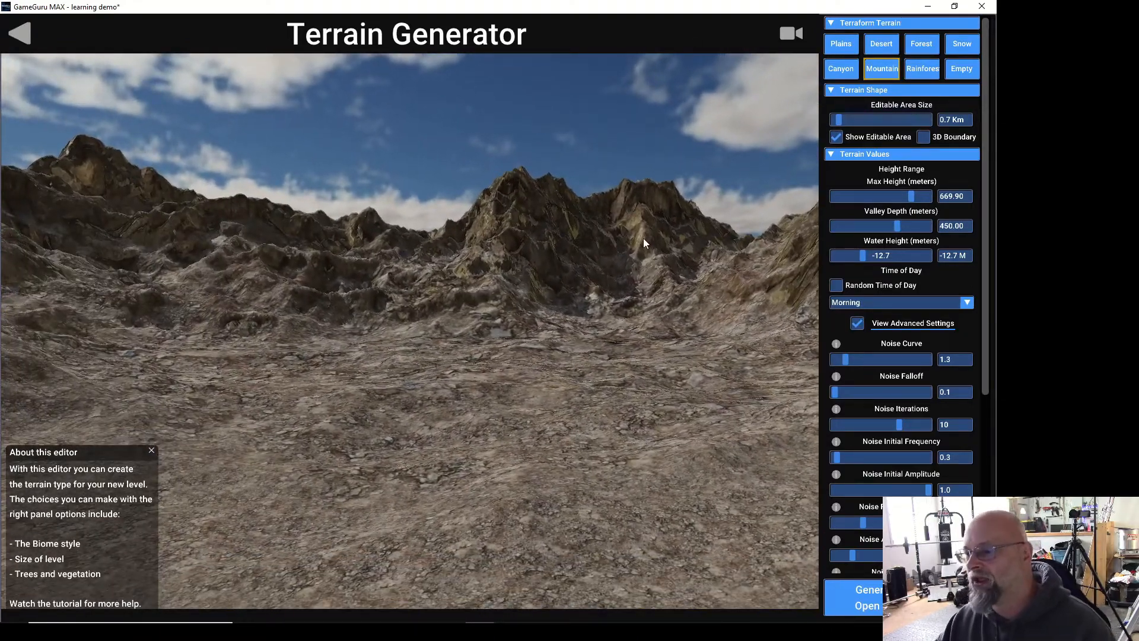
# Switch the terrain theme to Canyon and fly the camera towards the tree-covered cliff tops
pyautogui.click(840, 69)
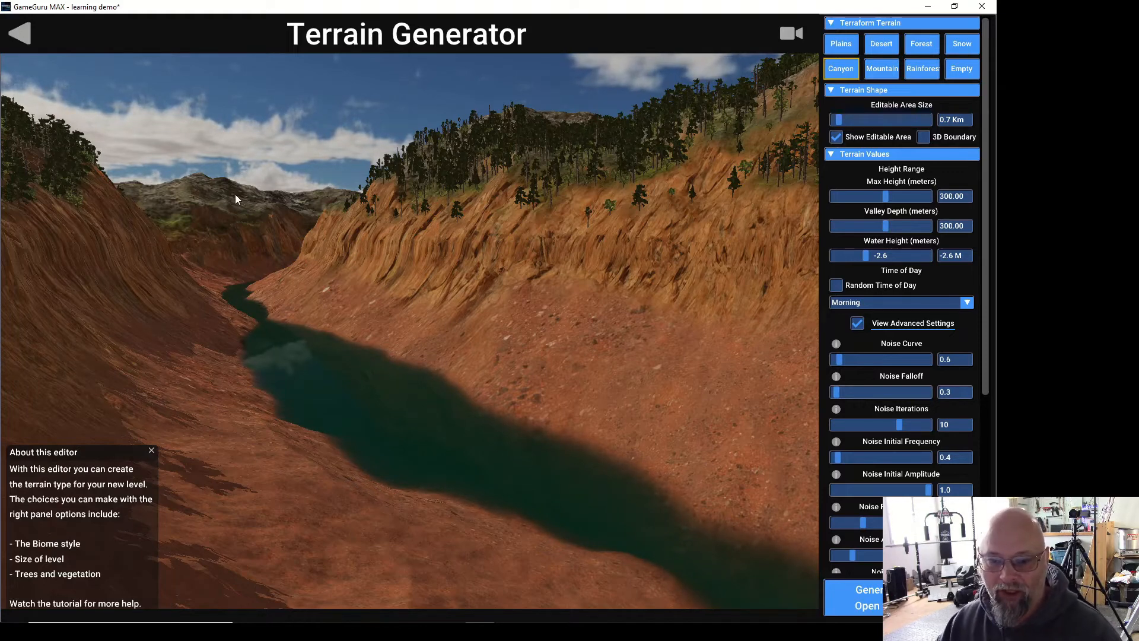
pyautogui.moveTo(200, 188); pyautogui.dragTo(304, 59, button='right')
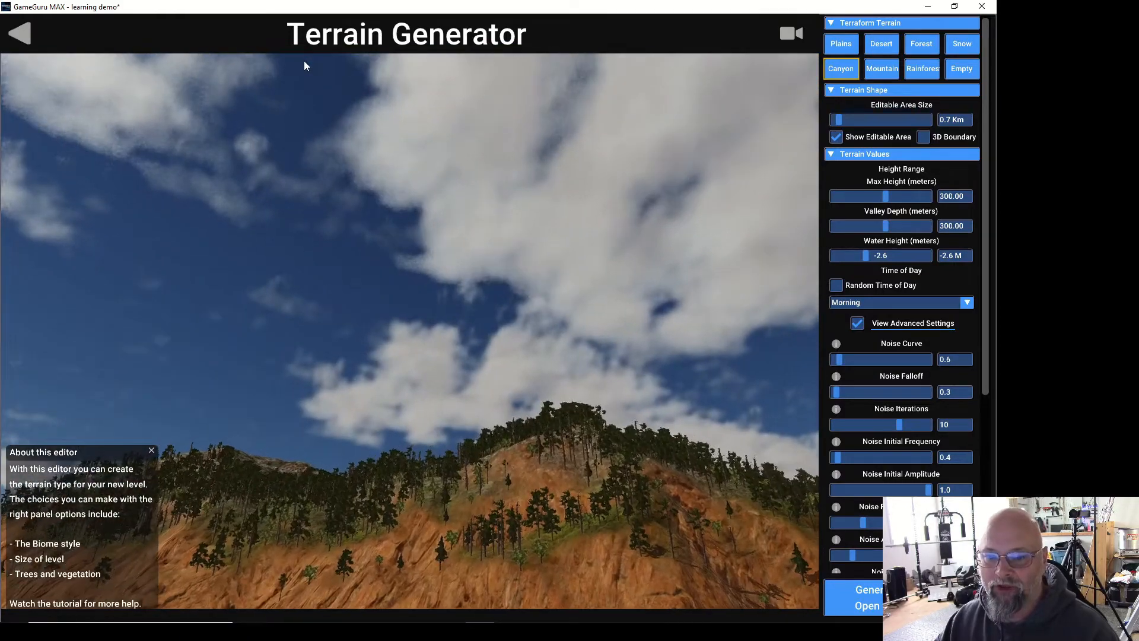
pyautogui.press('w')
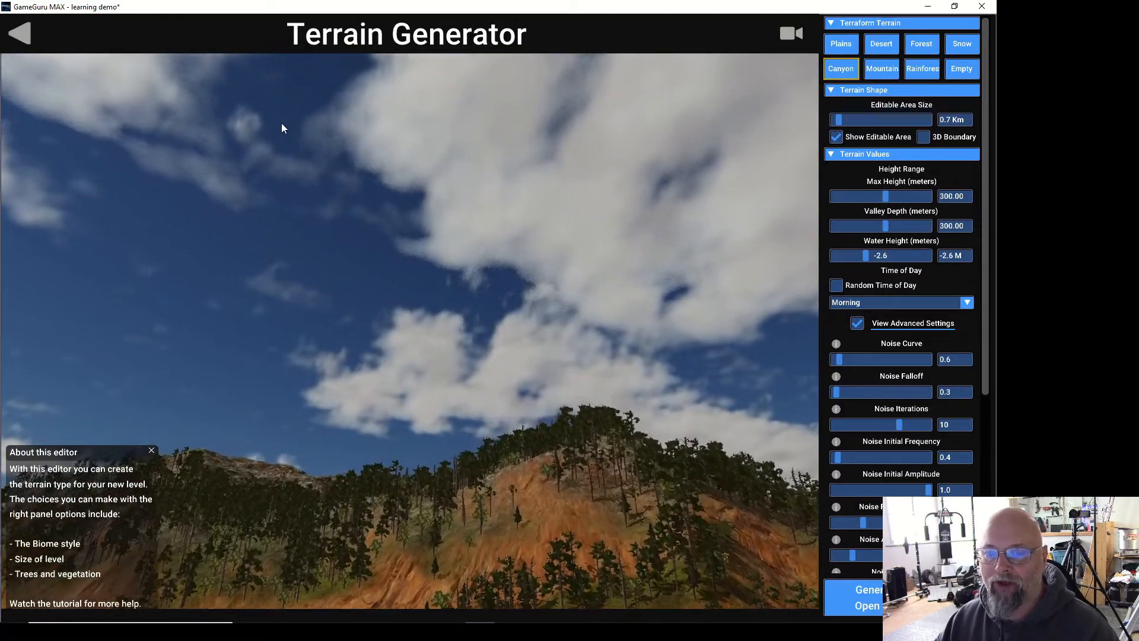
pyautogui.press('w')
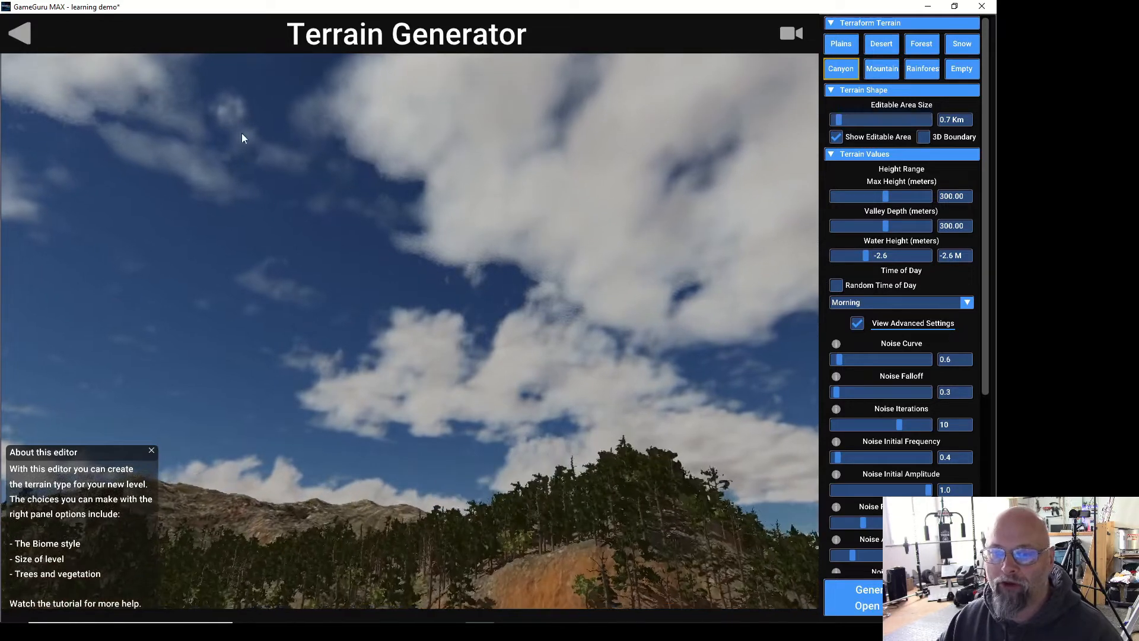
# Look around the Canyon terrain, examining the clouds, the sun, the red cliffs, the river and the wooded plateau
pyautogui.press('w')
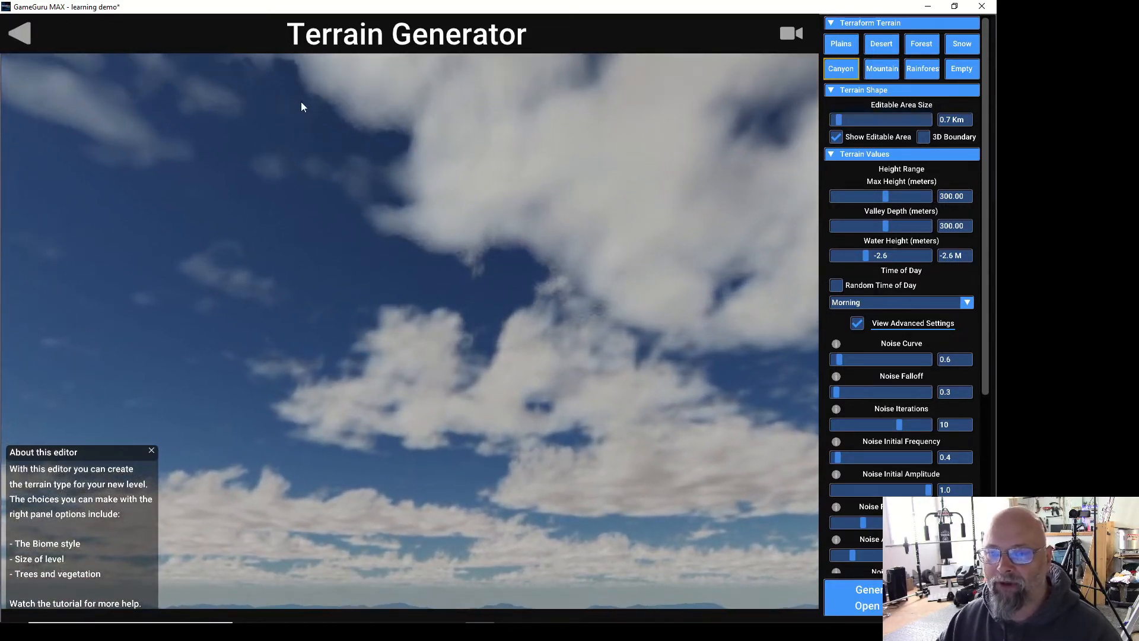
pyautogui.moveTo(302, 97); pyautogui.dragTo(269, 59, button='right')
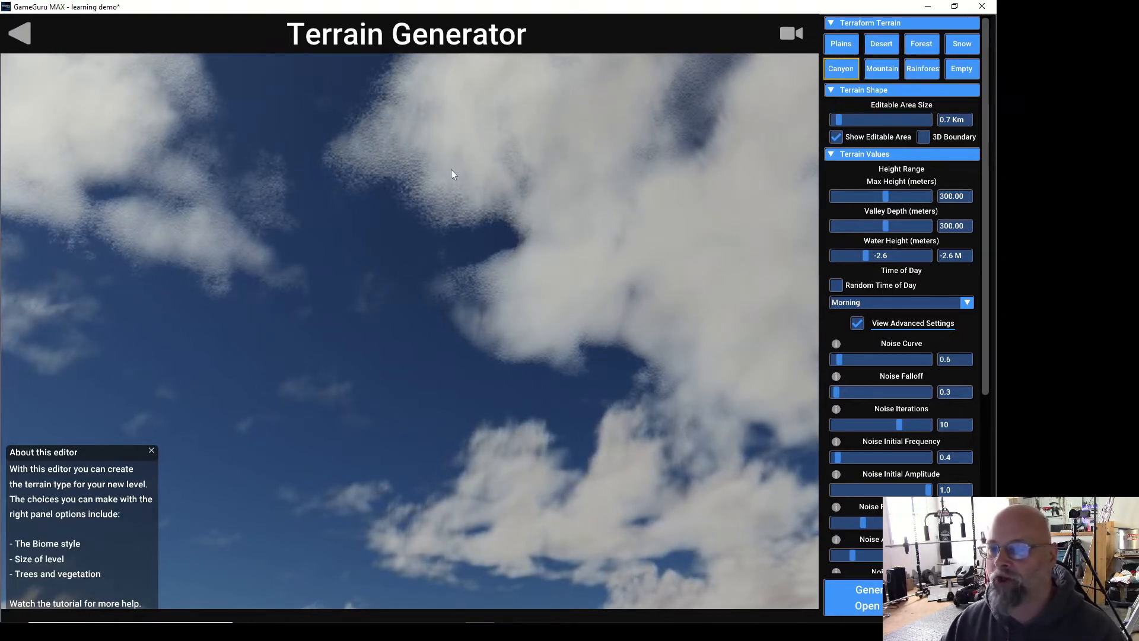
pyautogui.moveTo(429, 187); pyautogui.dragTo(365, 150, button='right')
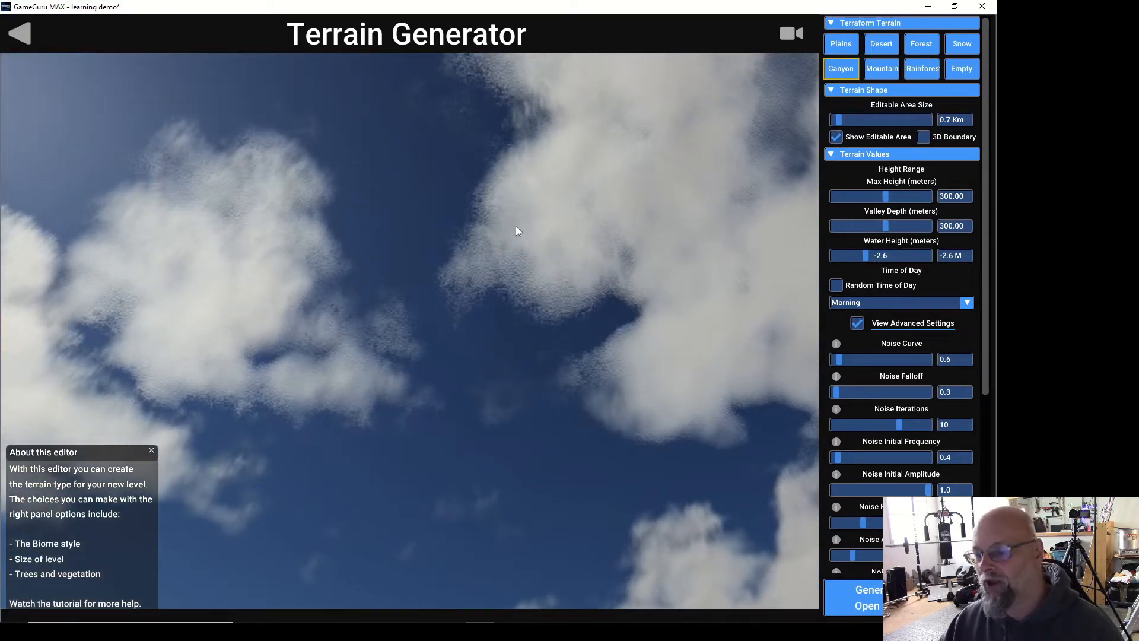
pyautogui.moveTo(509, 236); pyautogui.dragTo(317, 283, button='right')
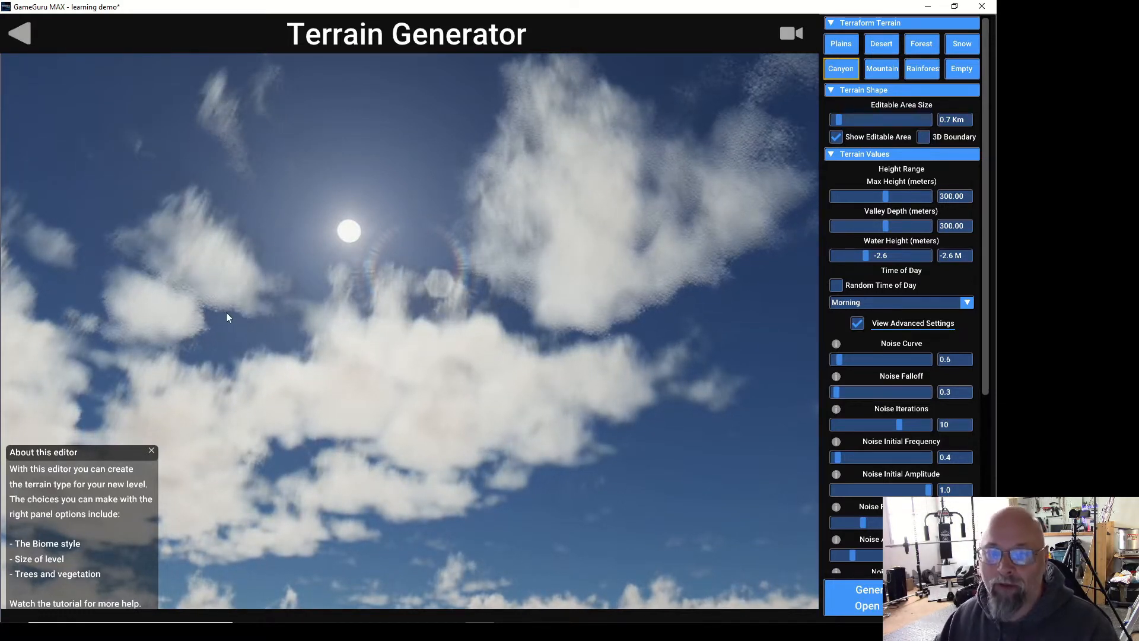
pyautogui.moveTo(345, 376); pyautogui.dragTo(339, 500, button='right')
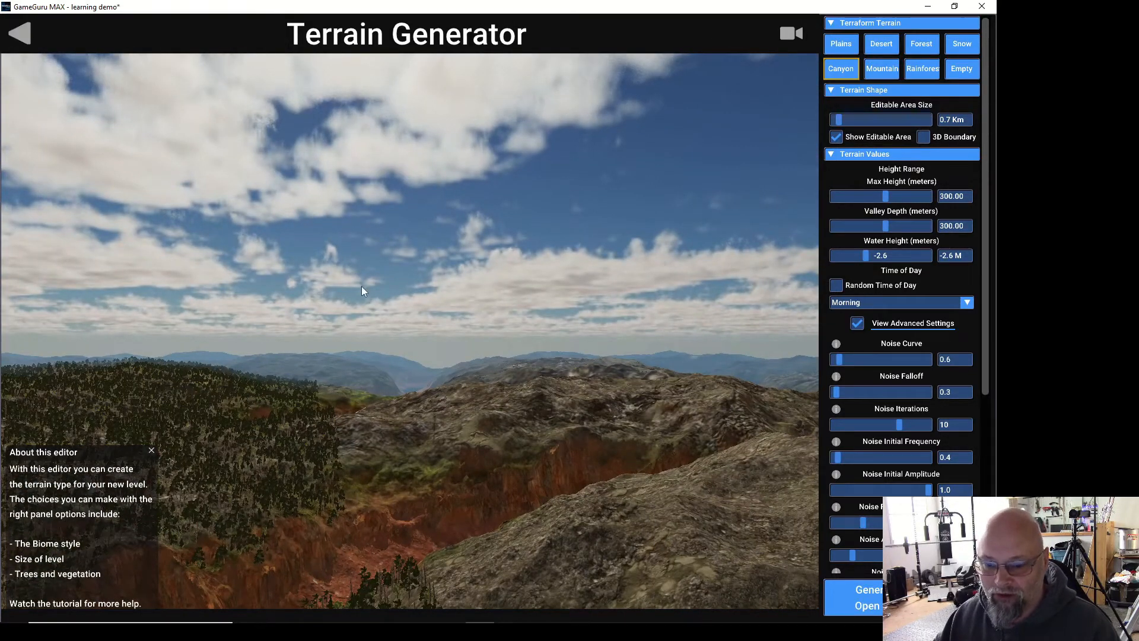
pyautogui.moveTo(172, 354); pyautogui.dragTo(3, 363, button='right')
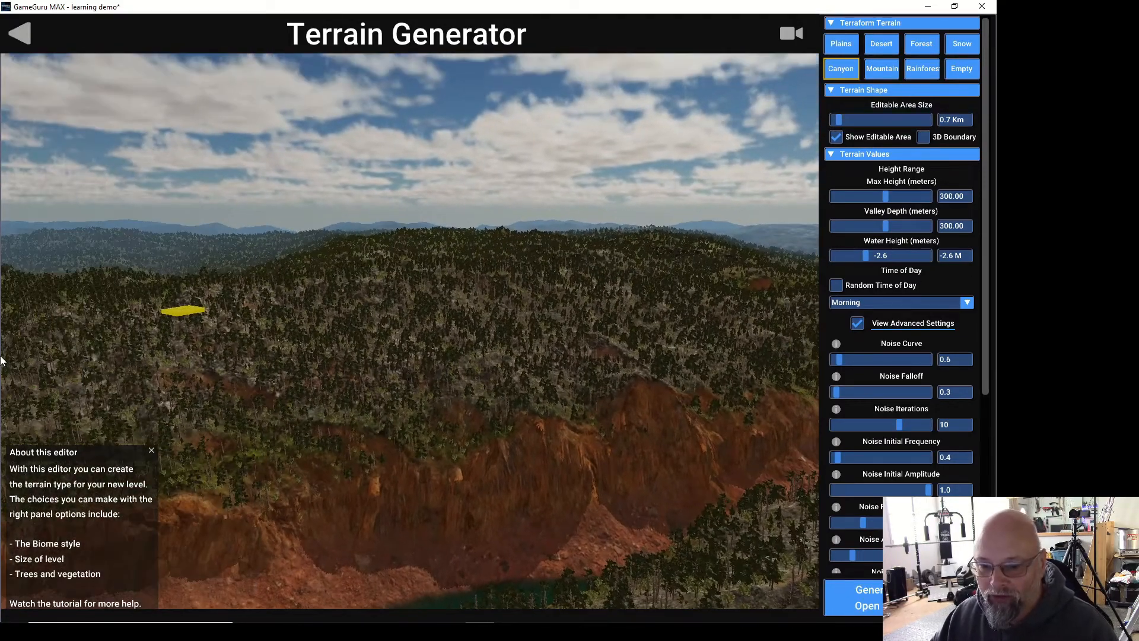
pyautogui.moveTo(334, 355); pyautogui.dragTo(300, 318, button='right')
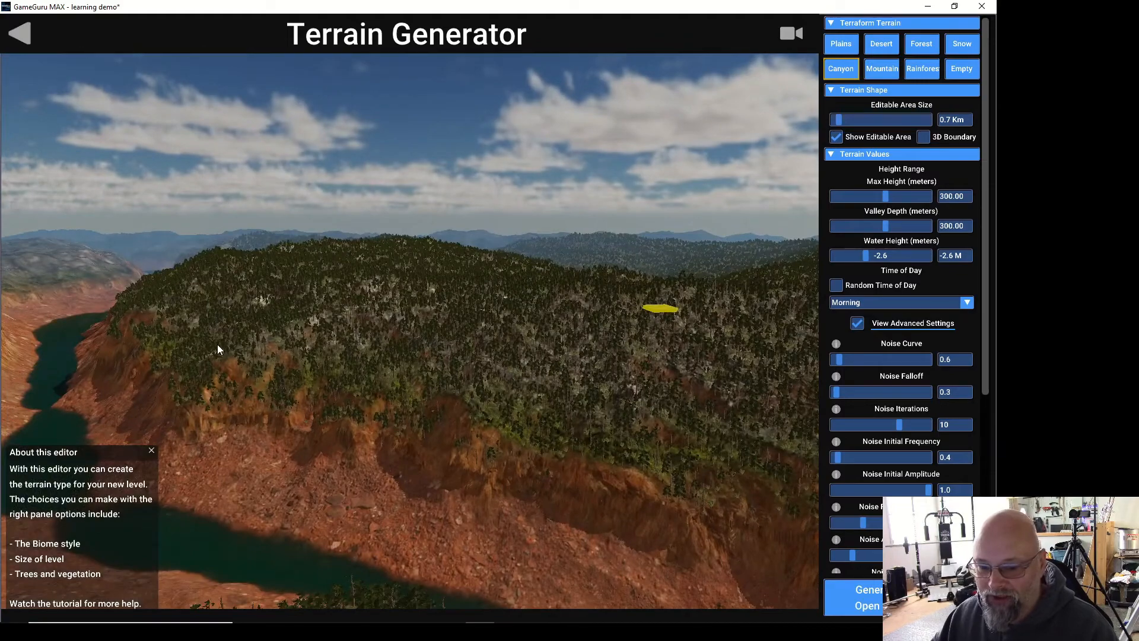
pyautogui.moveTo(217, 344); pyautogui.dragTo(636, 318, button='right')
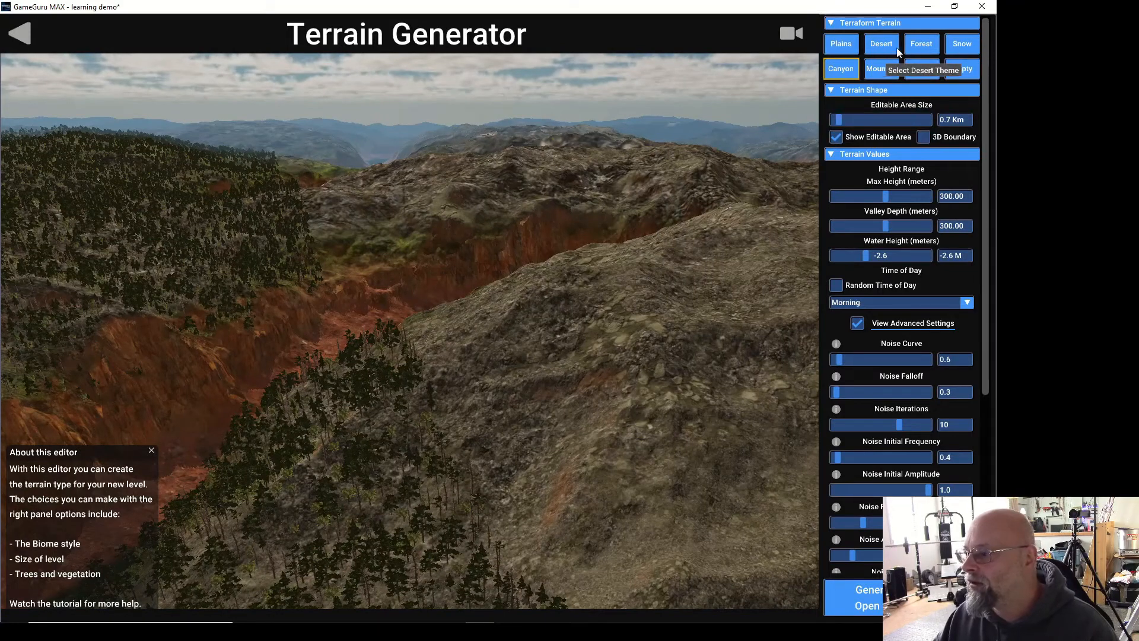
# Switch the terrain theme to Plains and auto populate it with trees and vegetation
pyautogui.click(841, 44)
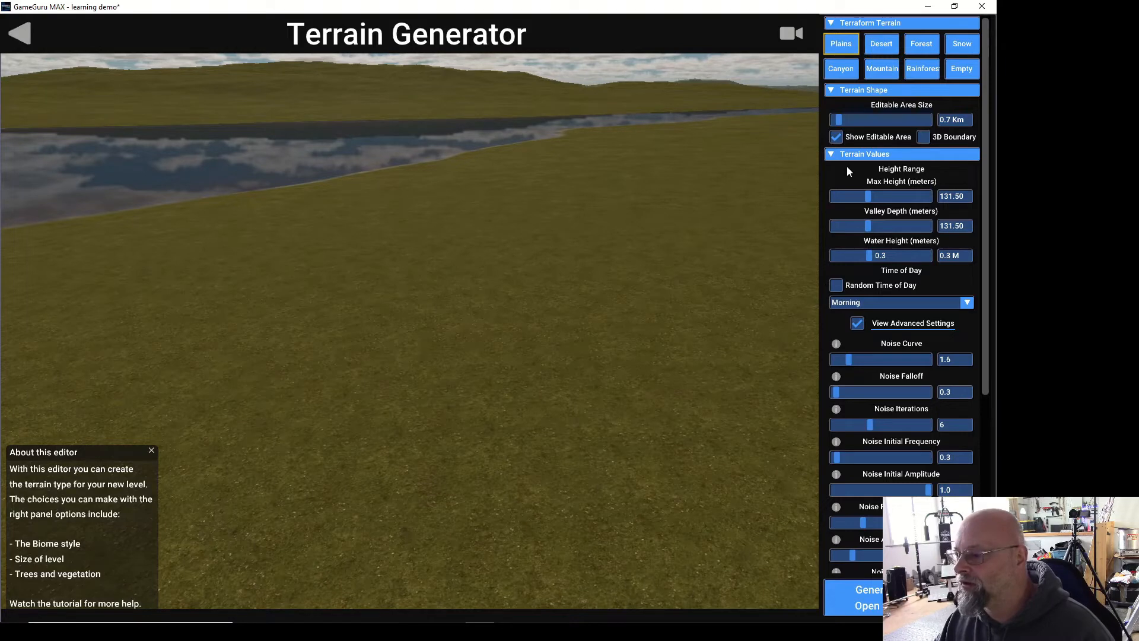
pyautogui.scroll(-3, 846, 166)
pyautogui.scroll(-3, 847, 169)
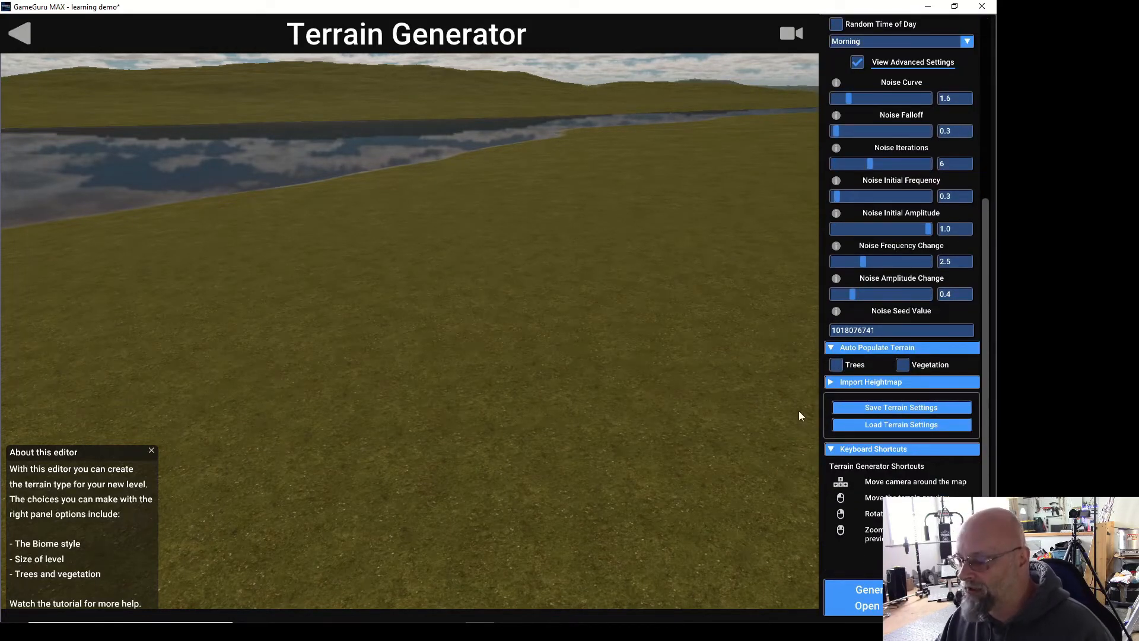
pyautogui.click(838, 369)
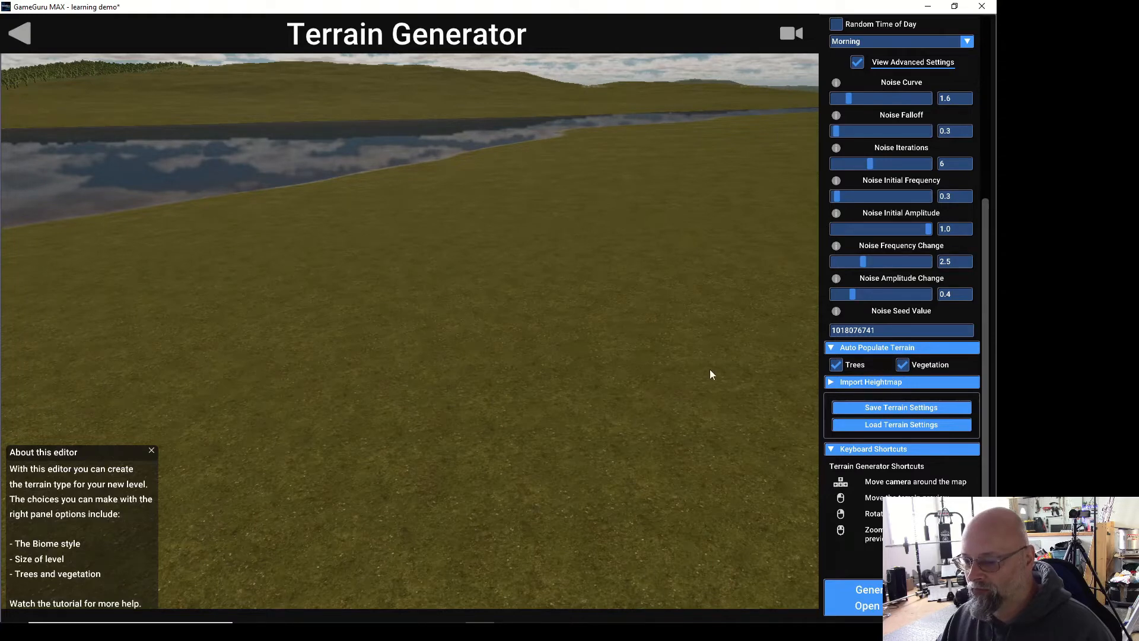
# Fly the camera across the river and survey the Plains terrain towards the editable area marker and distant hills
pyautogui.moveTo(557, 343); pyautogui.dragTo(302, 274, button='right')
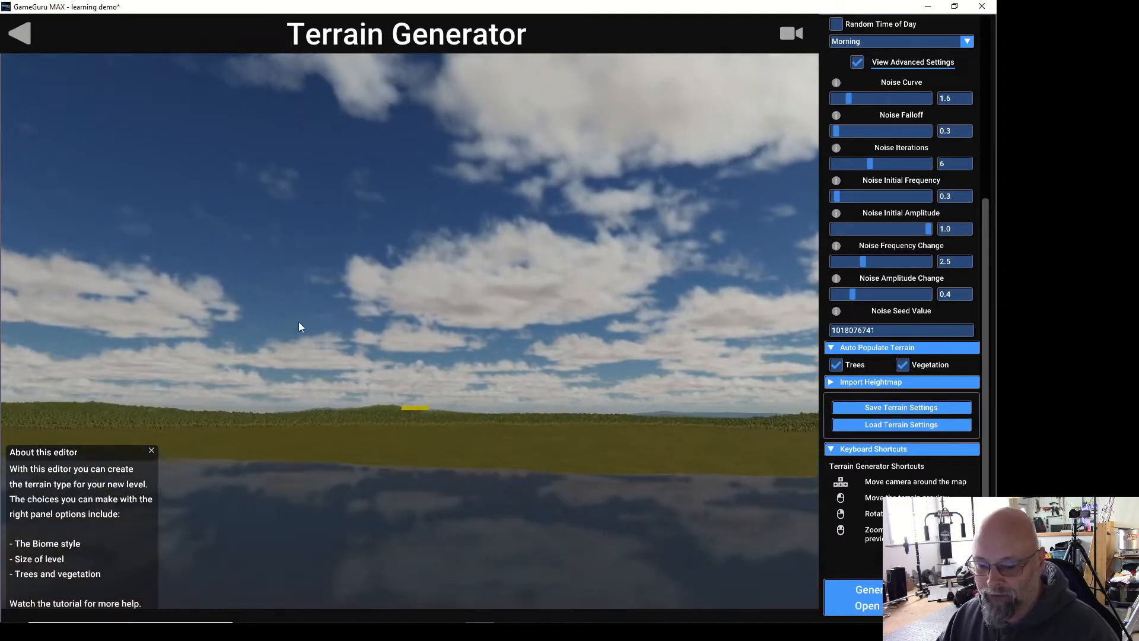
pyautogui.press('w')
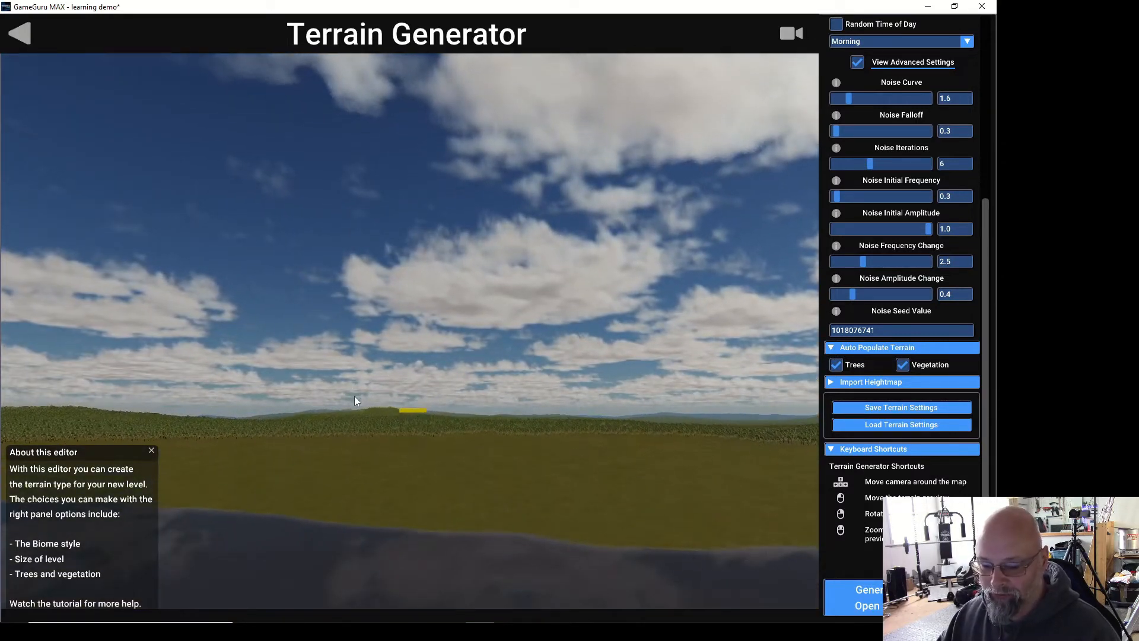
pyautogui.press('w')
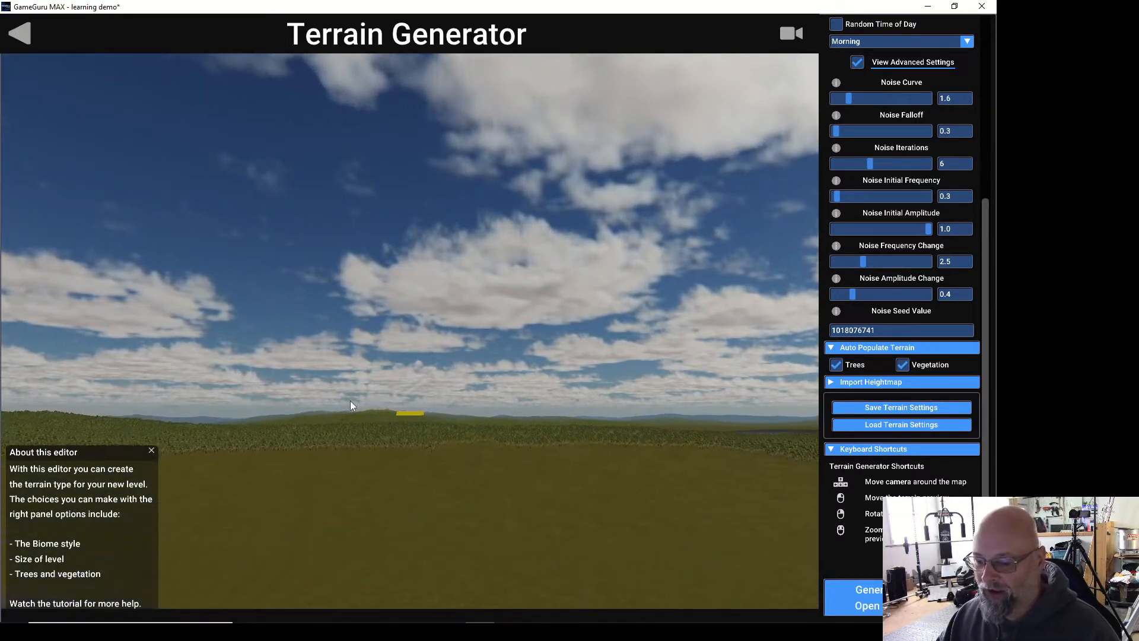
pyautogui.press('w')
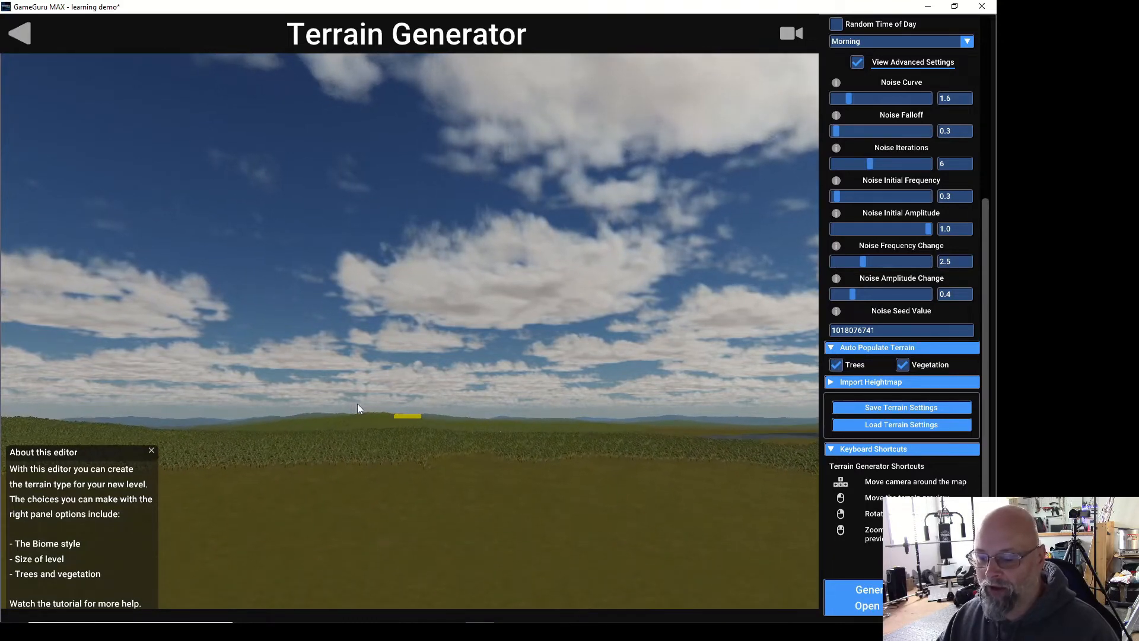
pyautogui.press('w')
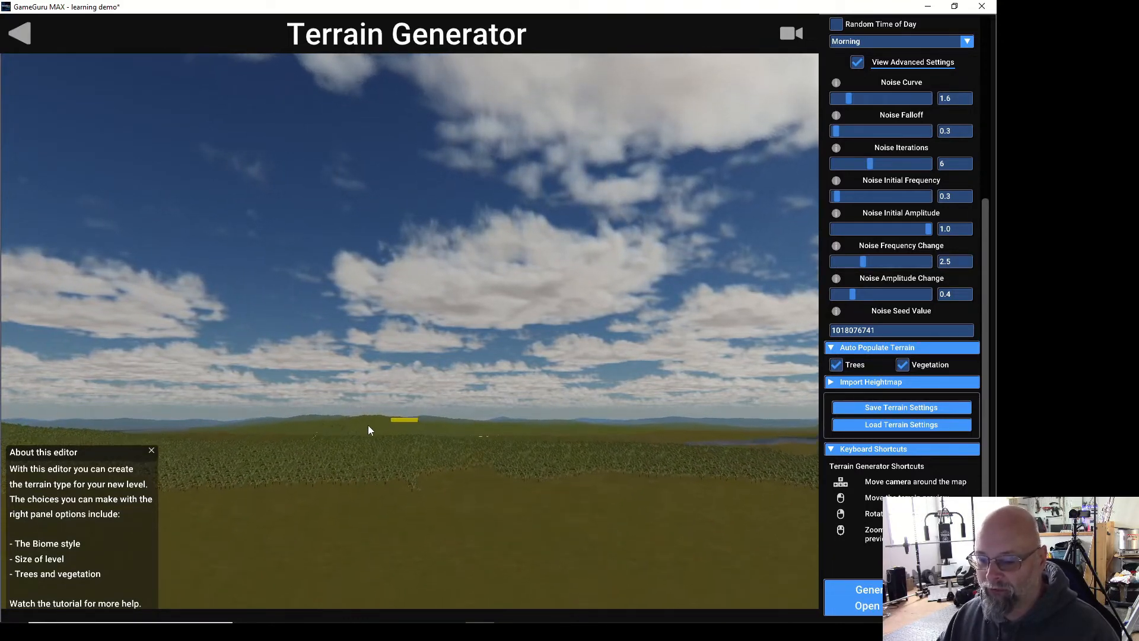
pyautogui.moveTo(363, 434)
pyautogui.mouseDown(button='right')
pyautogui.moveTo(290, 491)
pyautogui.moveTo(311, 481)
pyautogui.moveTo(385, 314)
pyautogui.mouseUp(button='right')
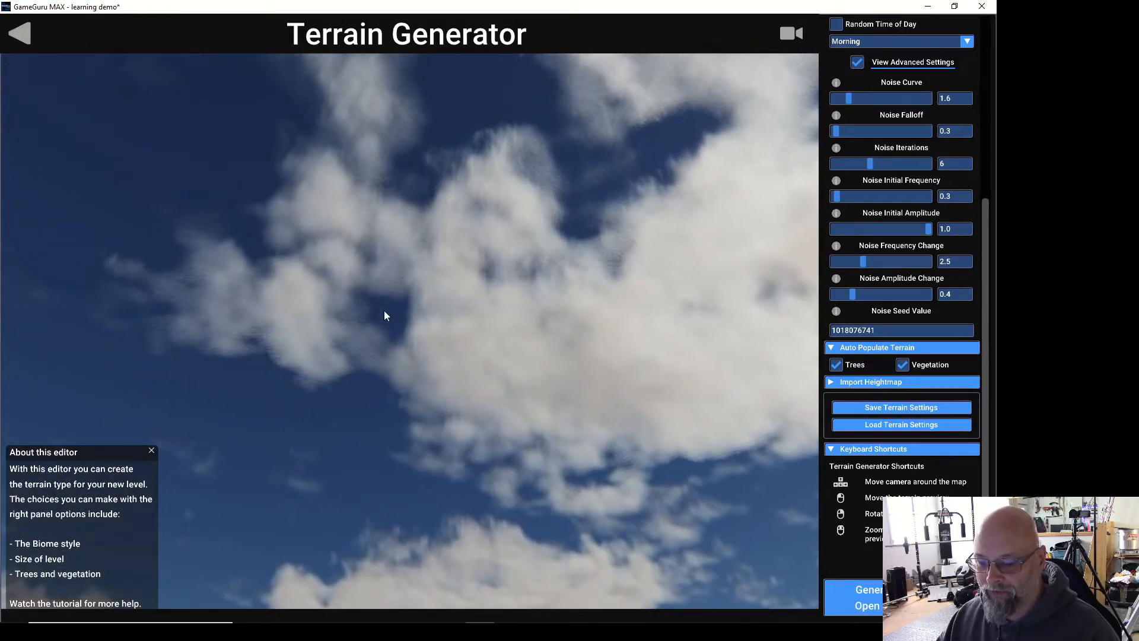
# View the Plains terrain from above and reposition the editable area over the narrow river beside the wider water
pyautogui.moveTo(384, 315)
pyautogui.mouseDown(button='right')
pyautogui.moveTo(397, 442)
pyautogui.moveTo(348, 373)
pyautogui.moveTo(338, 468)
pyautogui.moveTo(372, 444)
pyautogui.moveTo(545, 487)
pyautogui.moveTo(540, 439)
pyautogui.moveTo(408, 505)
pyautogui.moveTo(285, 472)
pyautogui.moveTo(366, 427)
pyautogui.moveTo(340, 483)
pyautogui.moveTo(365, 486)
pyautogui.moveTo(368, 520)
pyautogui.moveTo(353, 623)
pyautogui.moveTo(379, 600)
pyautogui.moveTo(414, 407)
pyautogui.moveTo(389, 505)
pyautogui.moveTo(493, 384)
pyautogui.mouseUp(button='right')
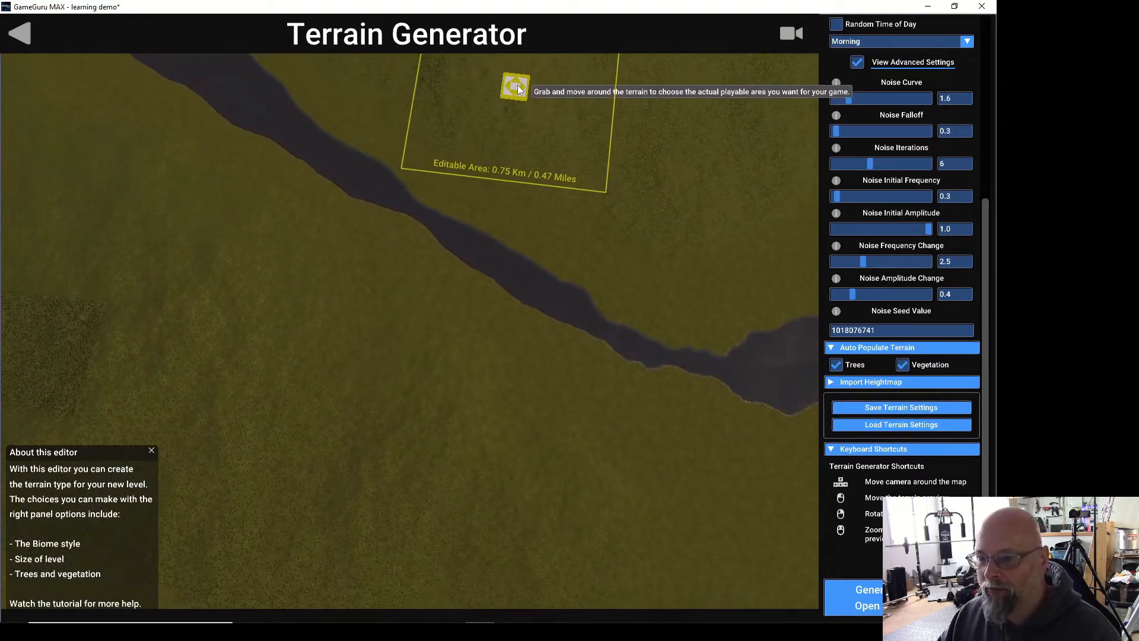
pyautogui.moveTo(516, 87)
pyautogui.mouseDown()
pyautogui.moveTo(592, 348)
pyautogui.moveTo(677, 355)
pyautogui.mouseUp()
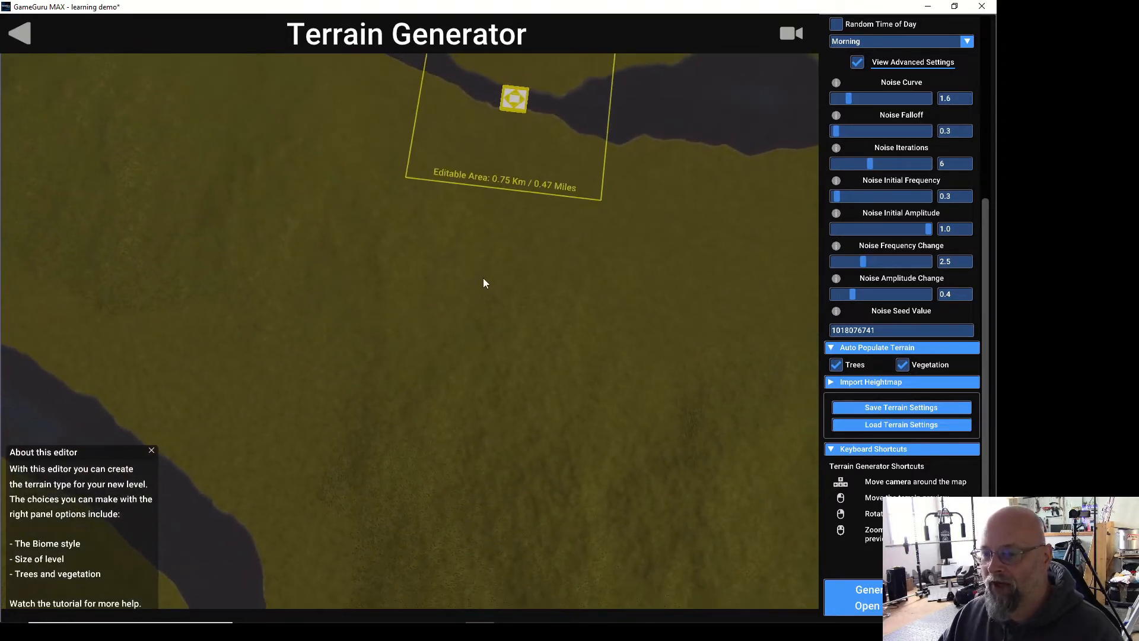
# Fly down to the editable area's dashed boundary and examine the tree cover and river around it
pyautogui.scroll(5, 512, 159)
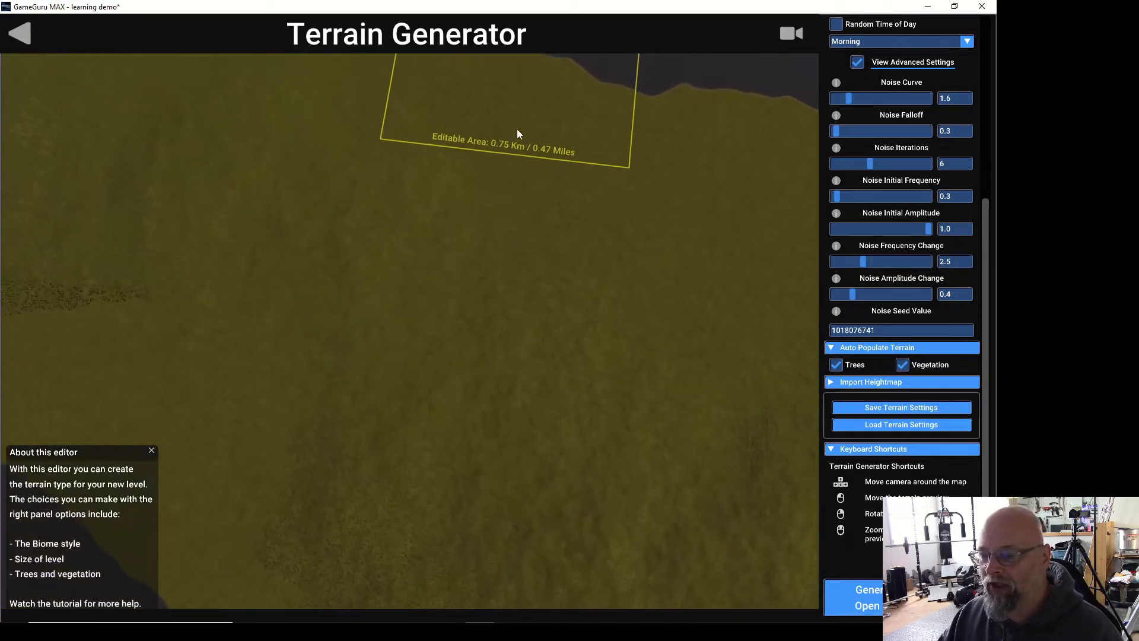
pyautogui.press('w')
pyautogui.moveTo(513, 132)
pyautogui.mouseDown(button='right')
pyautogui.moveTo(505, 91)
pyautogui.moveTo(518, 38)
pyautogui.mouseUp(button='right')
pyautogui.press('w')
pyautogui.moveTo(482, 133)
pyautogui.mouseDown(button='right')
pyautogui.moveTo(313, 98)
pyautogui.moveTo(381, 55)
pyautogui.moveTo(280, 74)
pyautogui.moveTo(256, 30)
pyautogui.mouseUp(button='right')
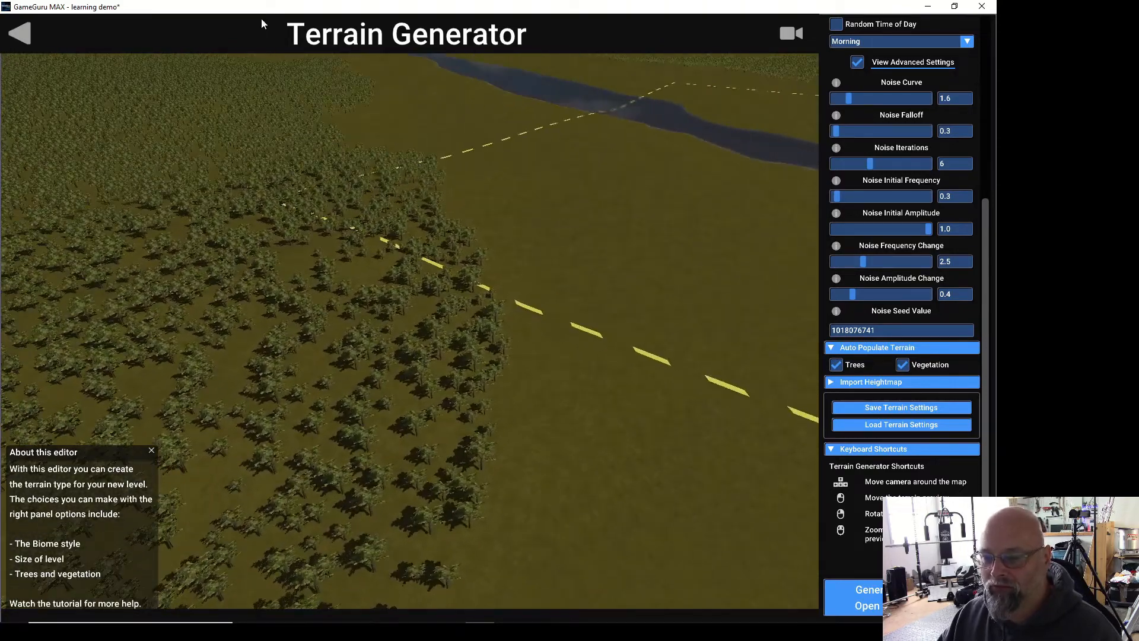
pyautogui.moveTo(318, 127); pyautogui.dragTo(627, 173, button='right')
pyautogui.press('w')
pyautogui.moveTo(525, 84)
pyautogui.mouseDown()
pyautogui.moveTo(396, 207)
pyautogui.moveTo(426, 190)
pyautogui.moveTo(393, 202)
pyautogui.mouseUp()
pyautogui.press('s')
pyautogui.press('a')
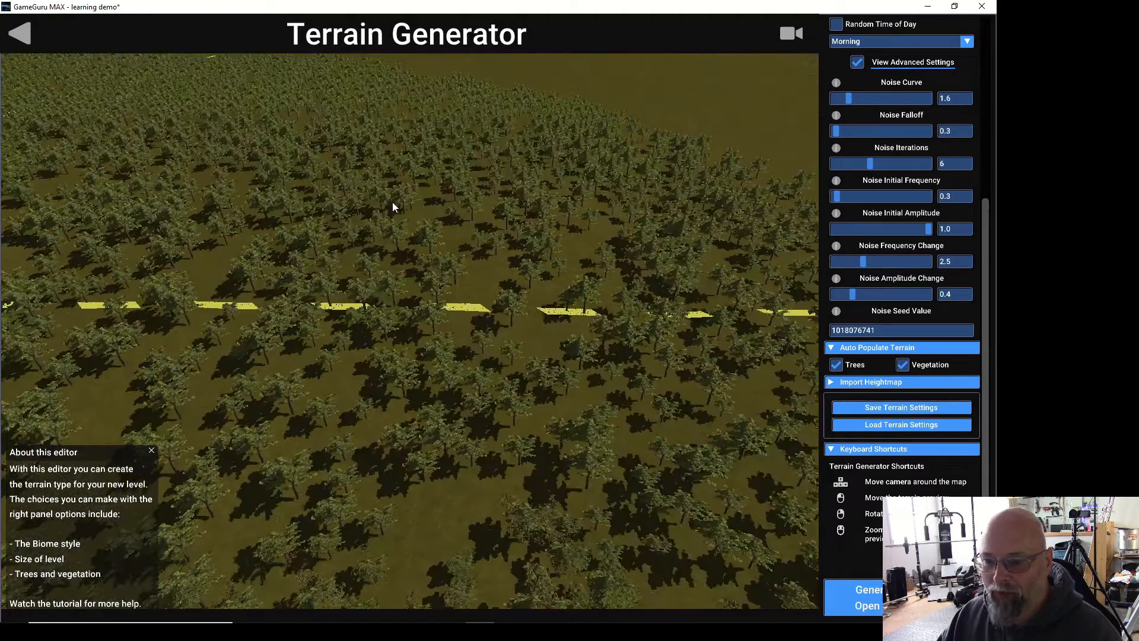
pyautogui.moveTo(393, 202); pyautogui.dragTo(396, 167, button='right')
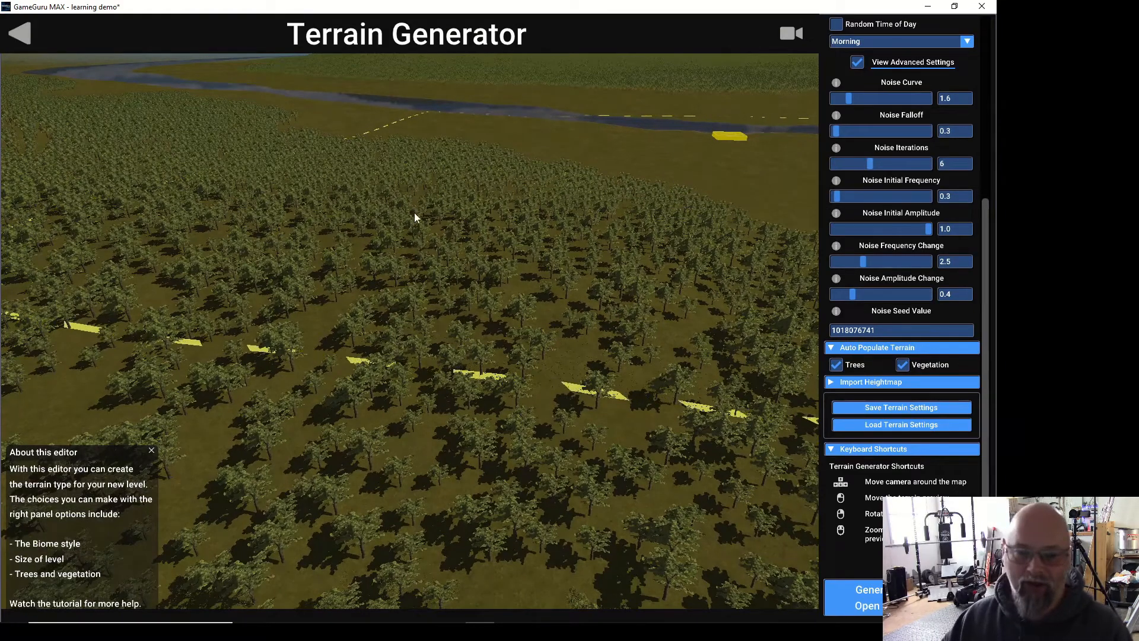
# Descend into the tree canopy along the yellow boundary and inspect the foliage up close
pyautogui.moveTo(537, 224); pyautogui.dragTo(530, 199, button='right')
pyautogui.press('w')
pyautogui.press('w')
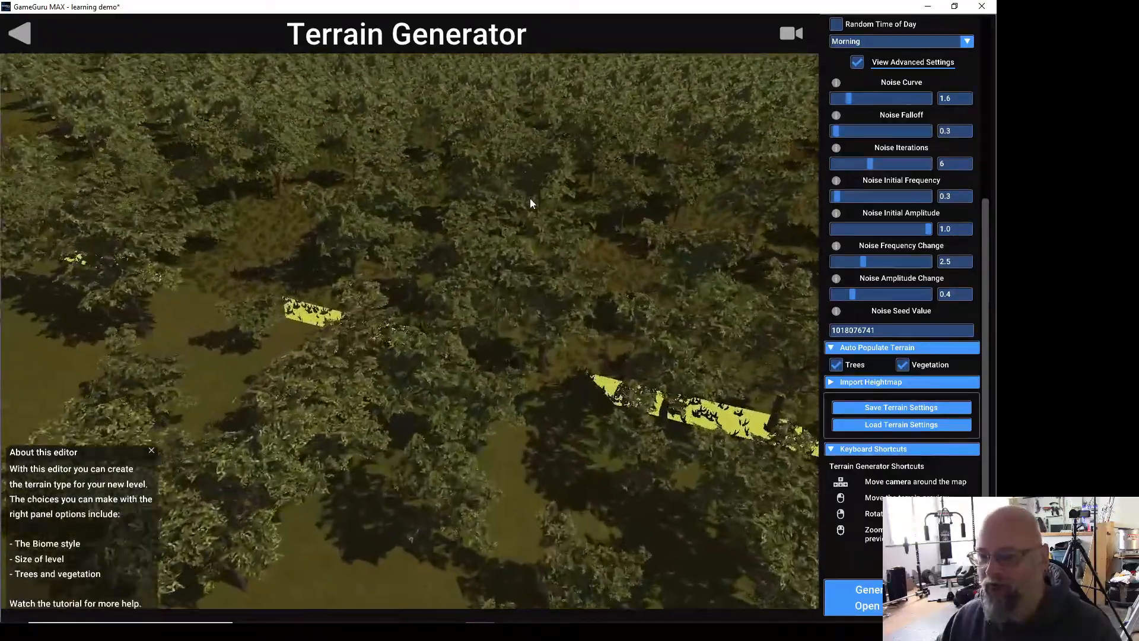
pyautogui.press('w')
pyautogui.press('w')
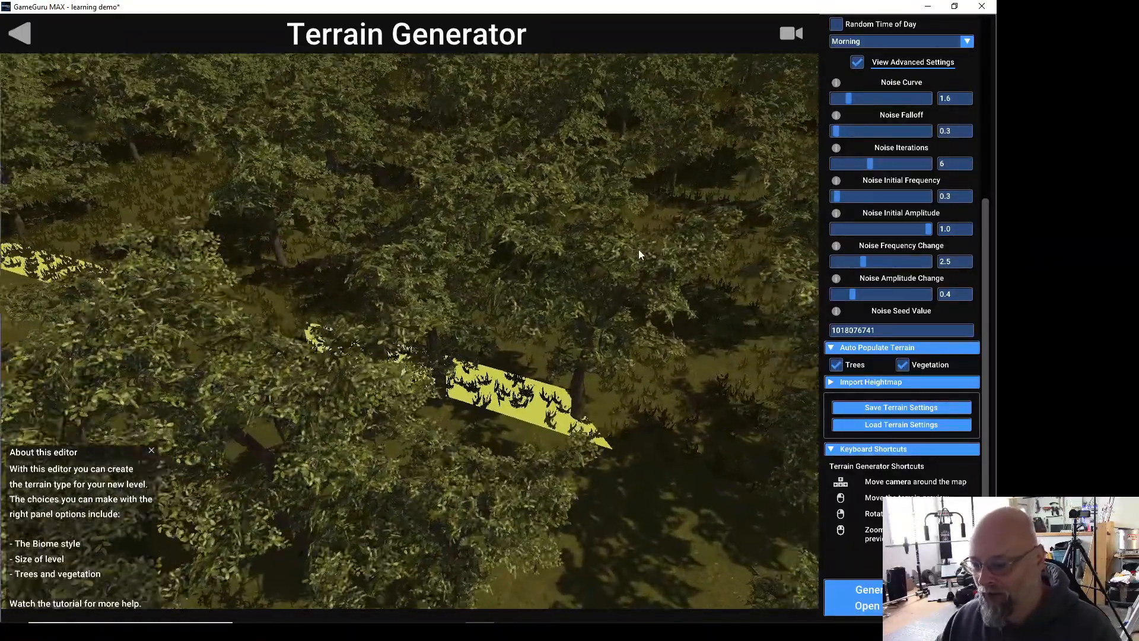
pyautogui.moveTo(638, 249); pyautogui.dragTo(643, 238, button='right')
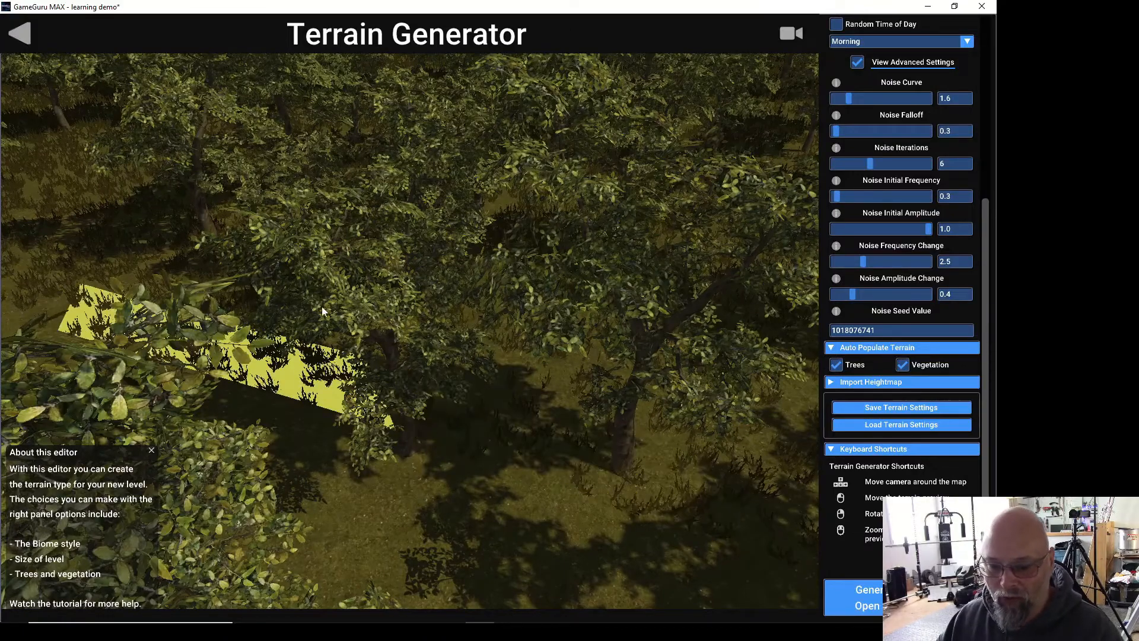
pyautogui.press('w')
pyautogui.scroll(1, 356, 287)
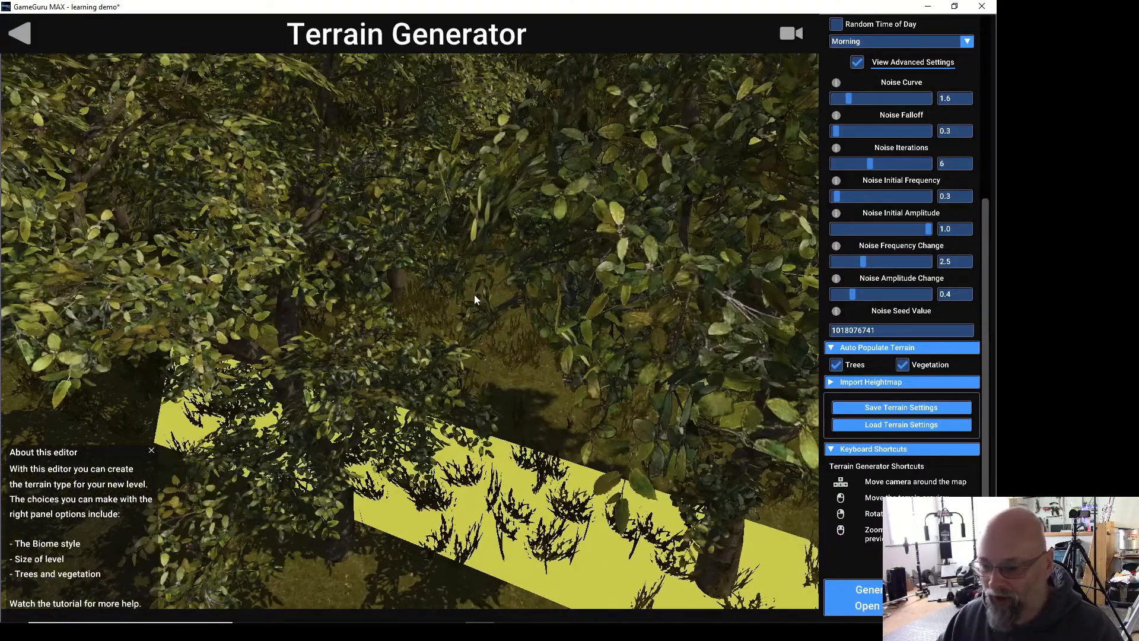
# Examine the tall grass, tree trunks and shadows at ground level beside the yellow boundary
pyautogui.moveTo(667, 262); pyautogui.dragTo(824, 162, button='right')
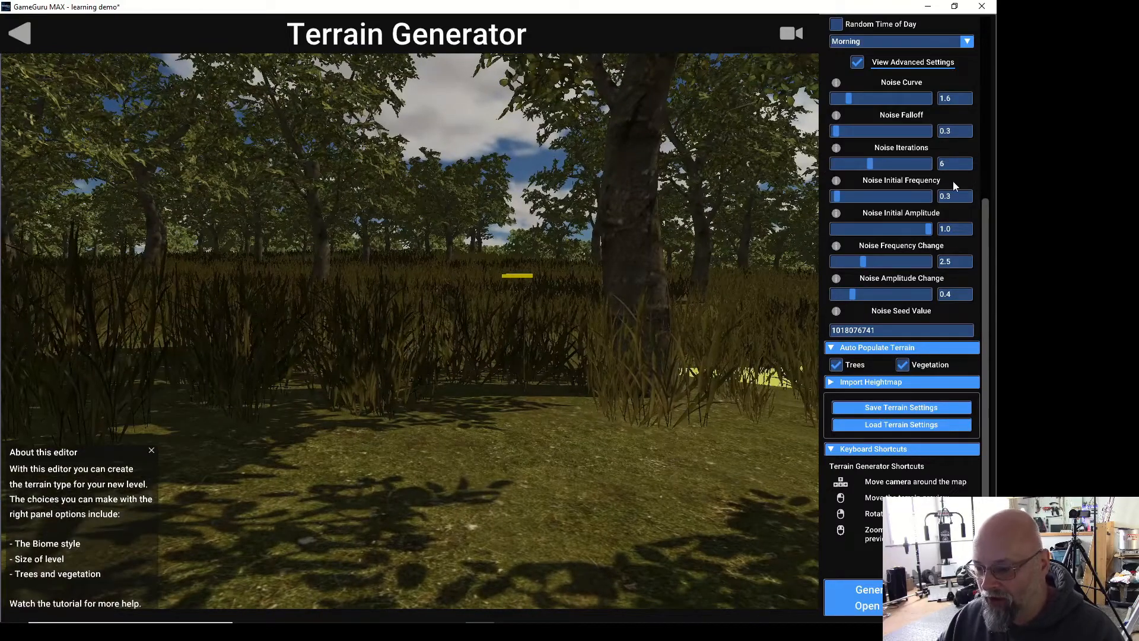
pyautogui.moveTo(812, 211); pyautogui.dragTo(722, 241, button='right')
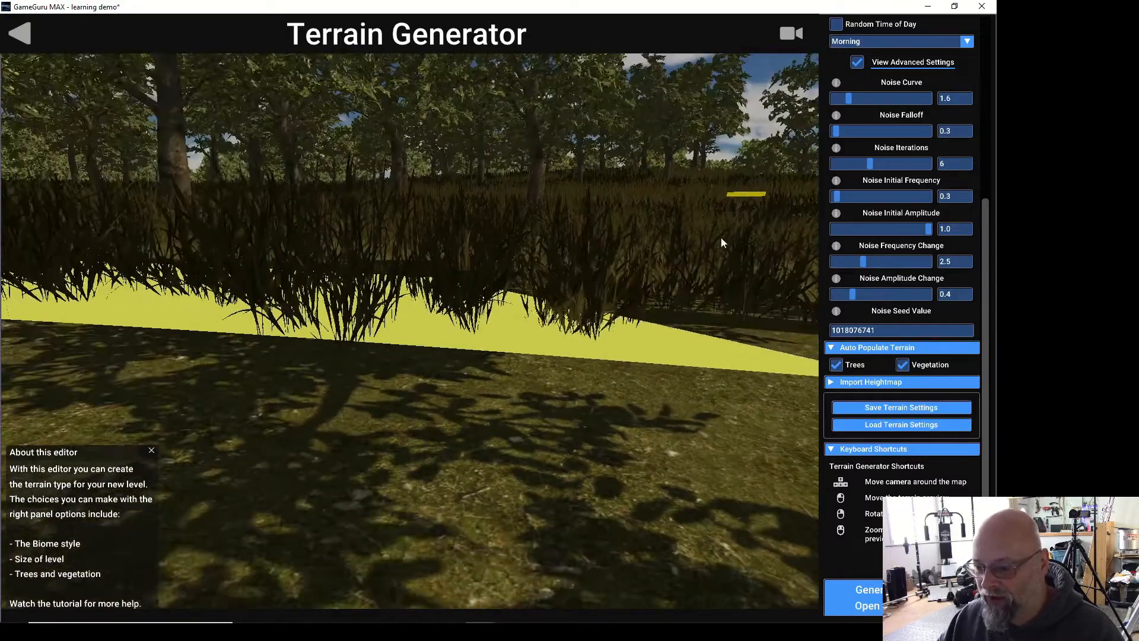
pyautogui.press('w')
pyautogui.moveTo(702, 203); pyautogui.dragTo(846, 291, button='right')
pyautogui.moveTo(776, 167); pyautogui.dragTo(636, 69, button='right')
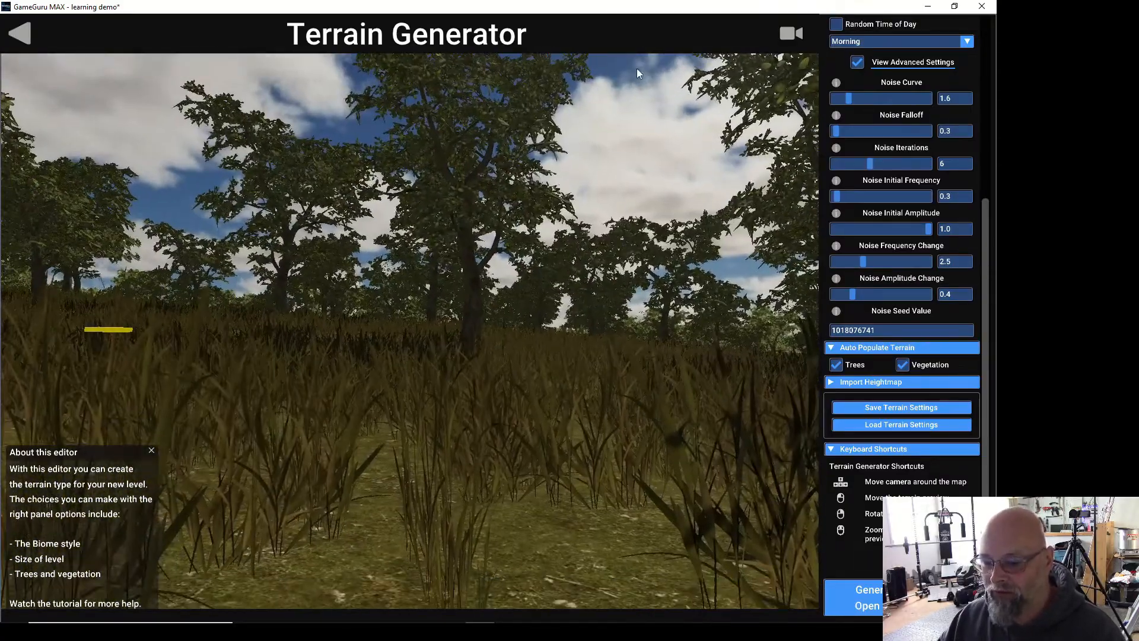
pyautogui.press('w')
pyautogui.moveTo(611, 276); pyautogui.dragTo(698, 294, button='right')
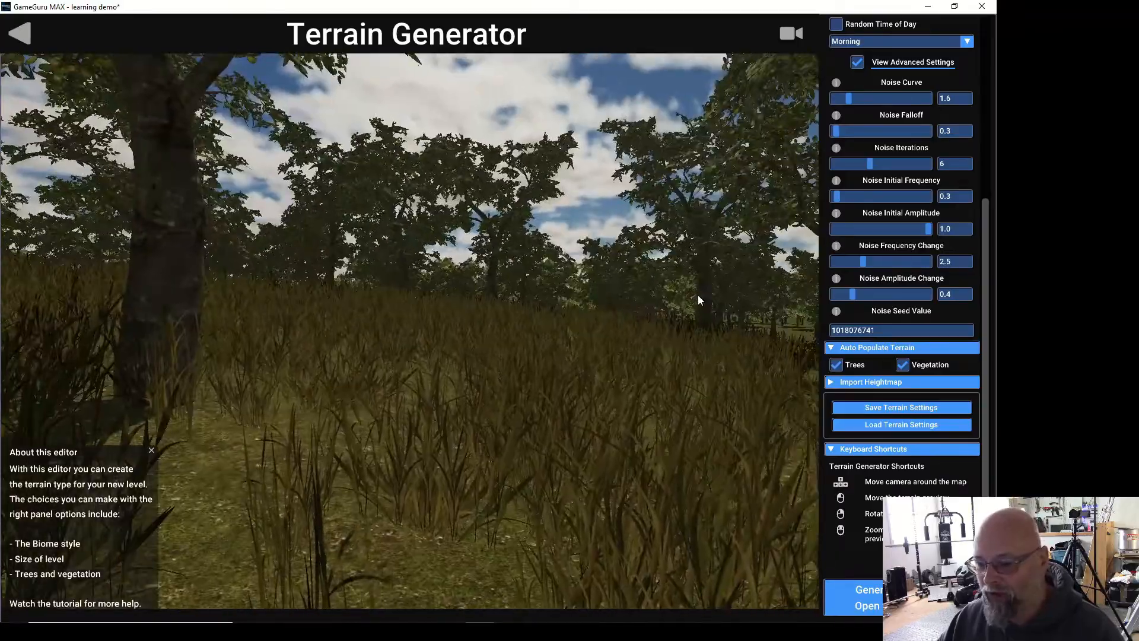
# Move through the grassy Plains woodland and look around its trees in several directions
pyautogui.press('w')
pyautogui.press('w')
pyautogui.moveTo(582, 214); pyautogui.dragTo(280, 216, button='right')
pyautogui.press('w')
pyautogui.press('w')
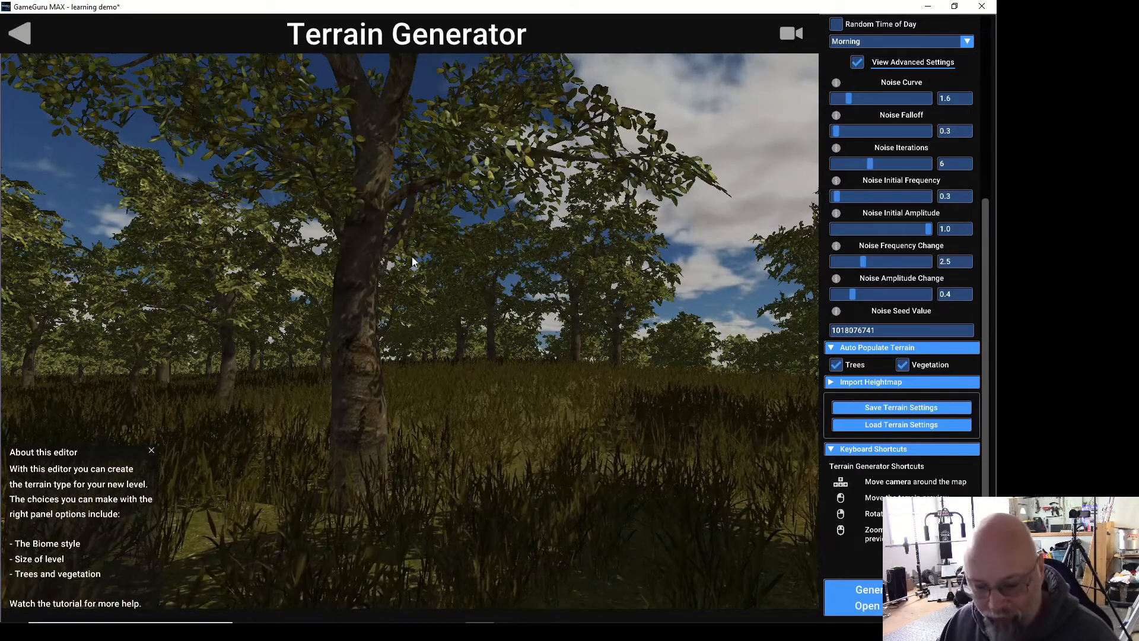
pyautogui.moveTo(412, 257); pyautogui.dragTo(318, 272)
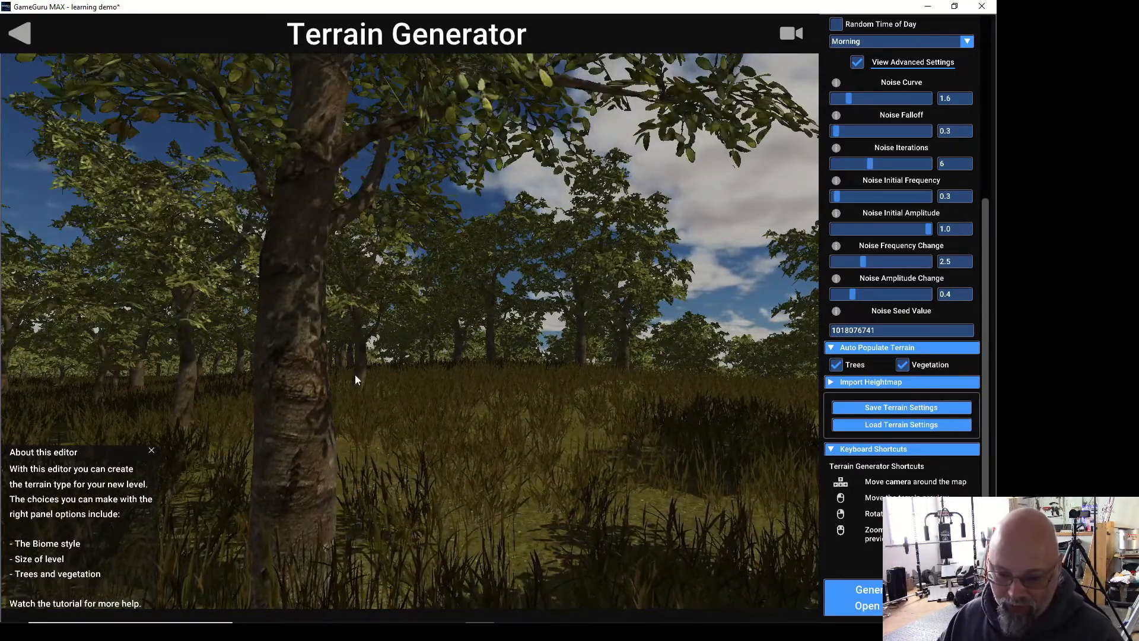
pyautogui.moveTo(358, 353); pyautogui.dragTo(664, 392)
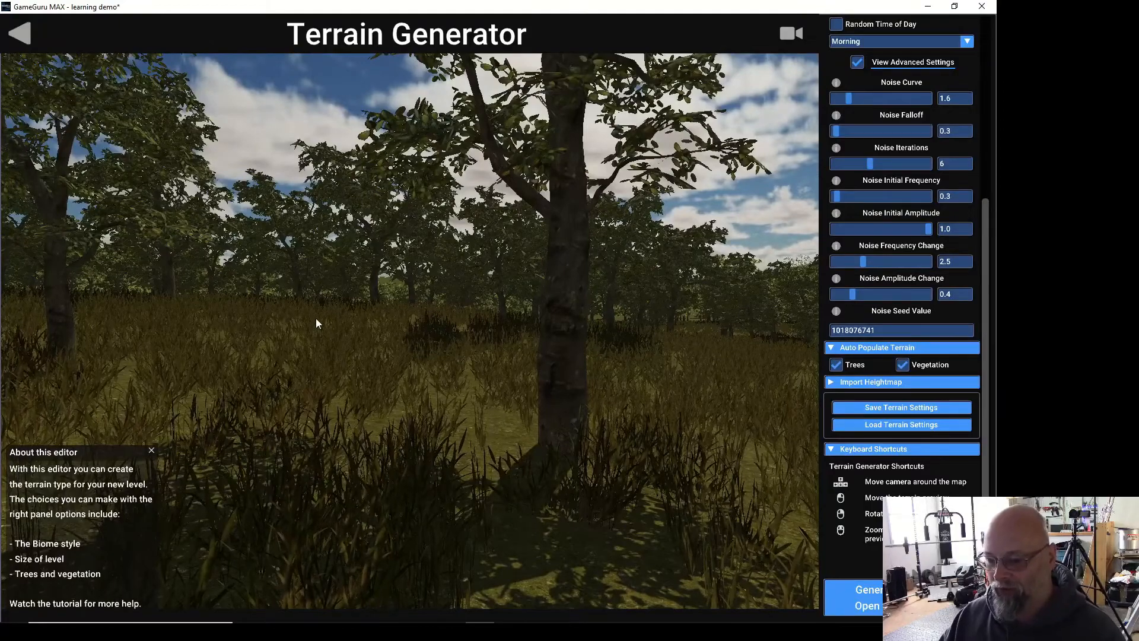
pyautogui.moveTo(315, 323); pyautogui.dragTo(599, 308)
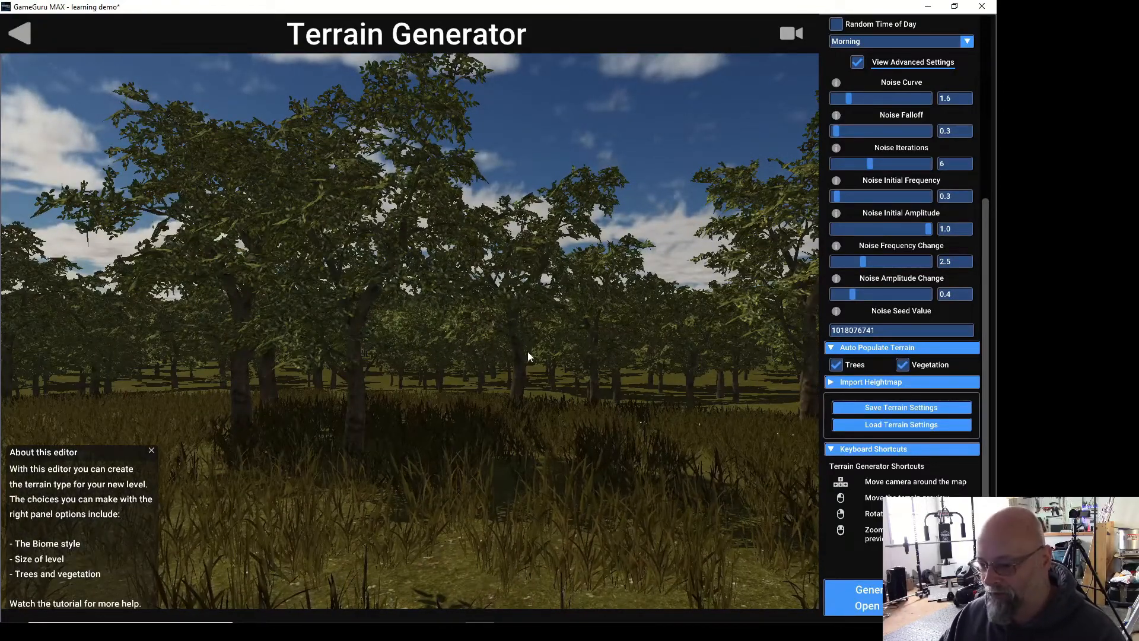
# Look around the Plains woodland at its tall grass, nearby tree trunks, leafy branches and cloudy sky
pyautogui.moveTo(728, 384); pyautogui.dragTo(507, 373)
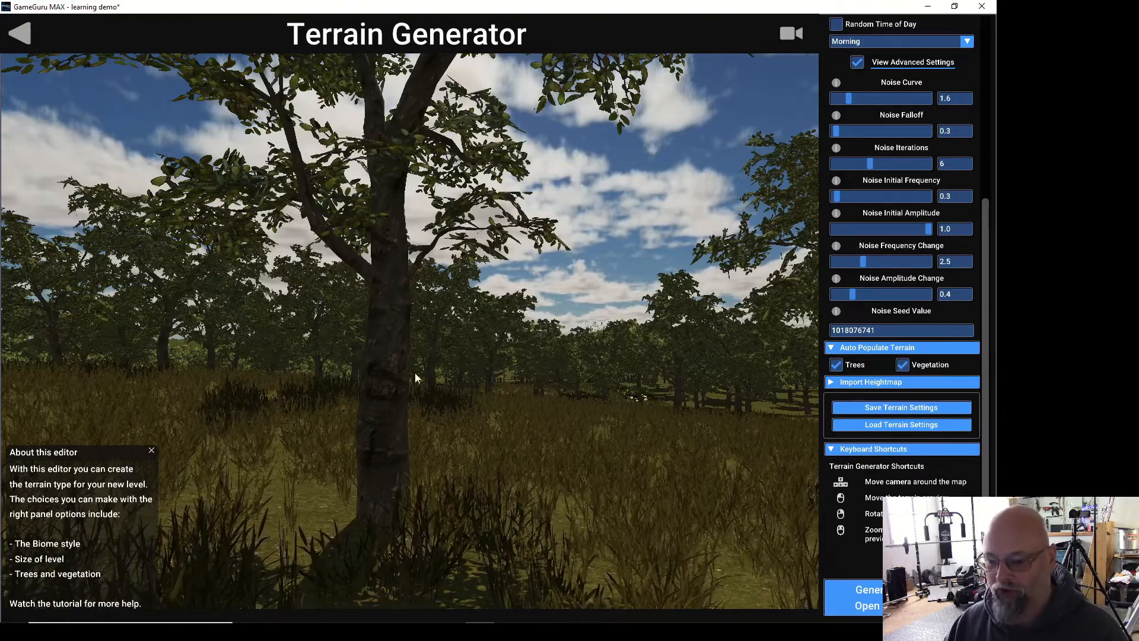
pyautogui.press('w')
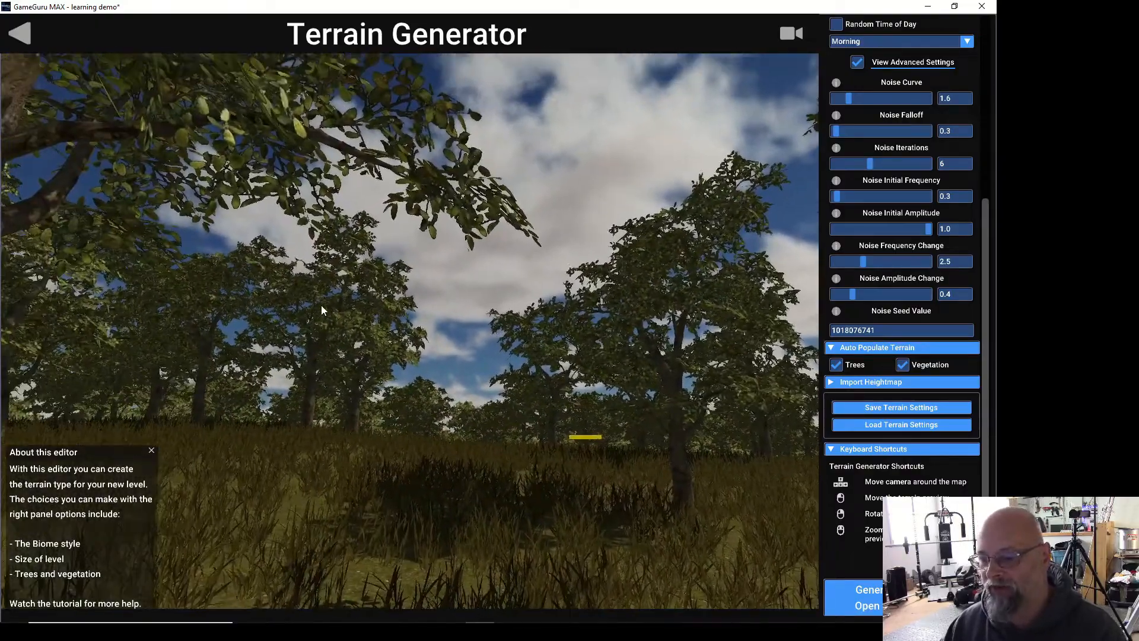
pyautogui.moveTo(321, 310); pyautogui.dragTo(688, 329, button='right')
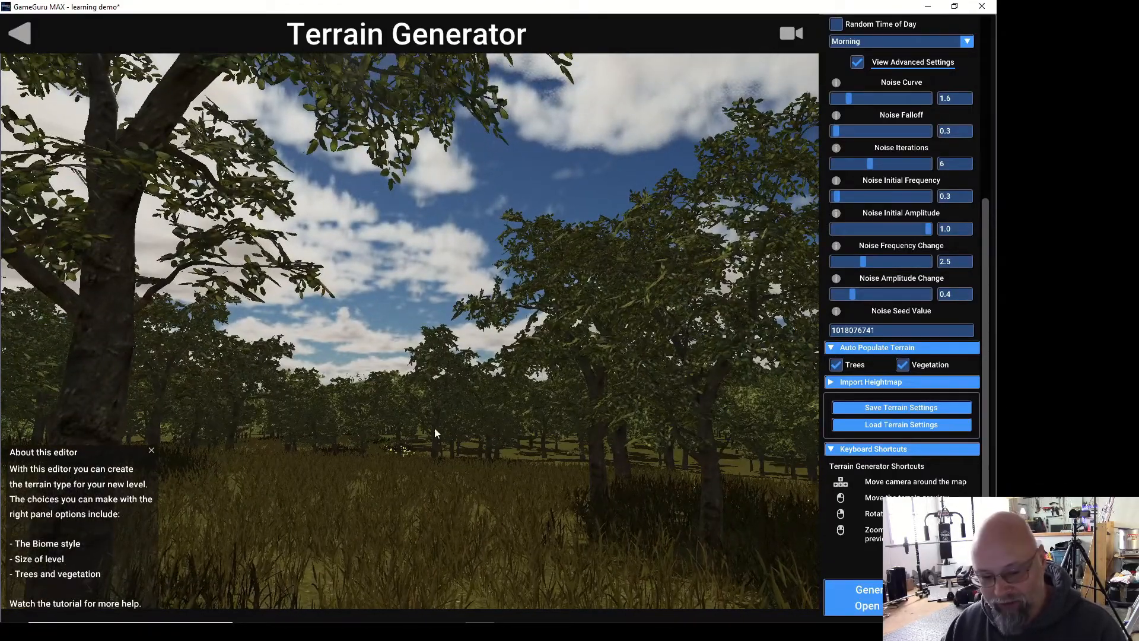
pyautogui.moveTo(434, 428); pyautogui.dragTo(373, 426, button='right')
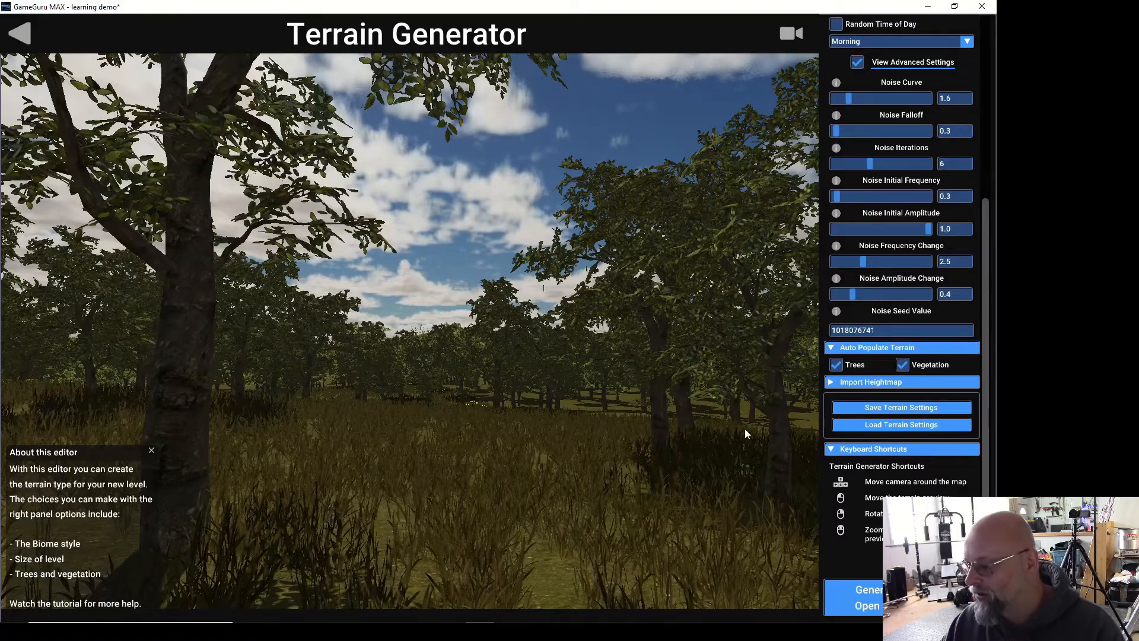
pyautogui.moveTo(746, 428); pyautogui.dragTo(575, 432, button='right')
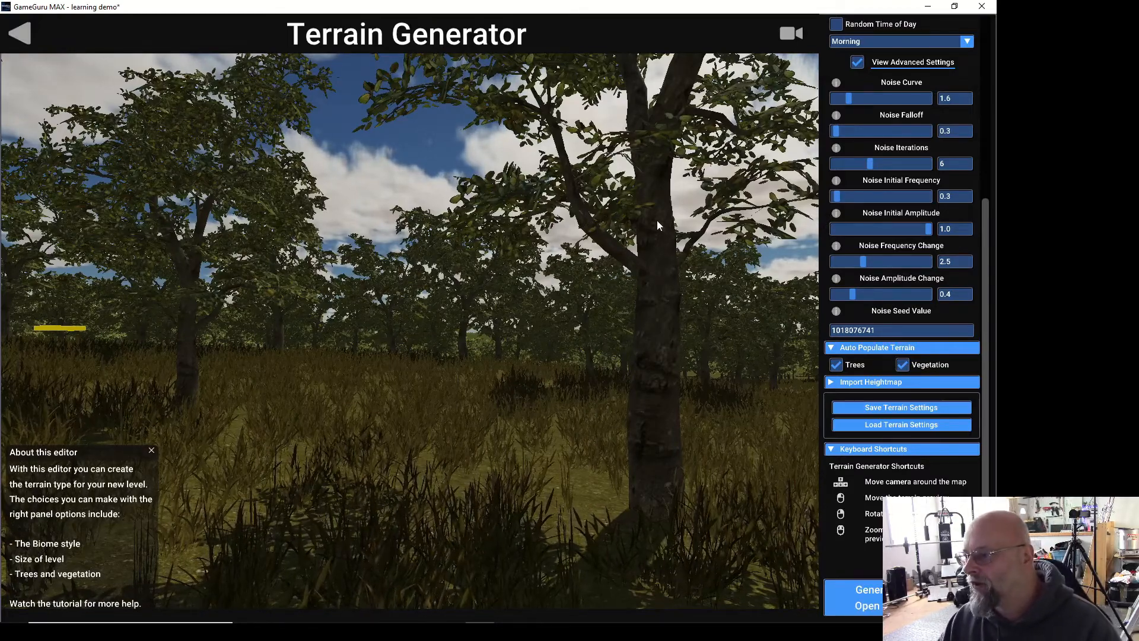
pyautogui.moveTo(656, 218)
pyautogui.mouseDown(button='right')
pyautogui.moveTo(655, 172)
pyautogui.moveTo(654, 207)
pyautogui.mouseUp(button='right')
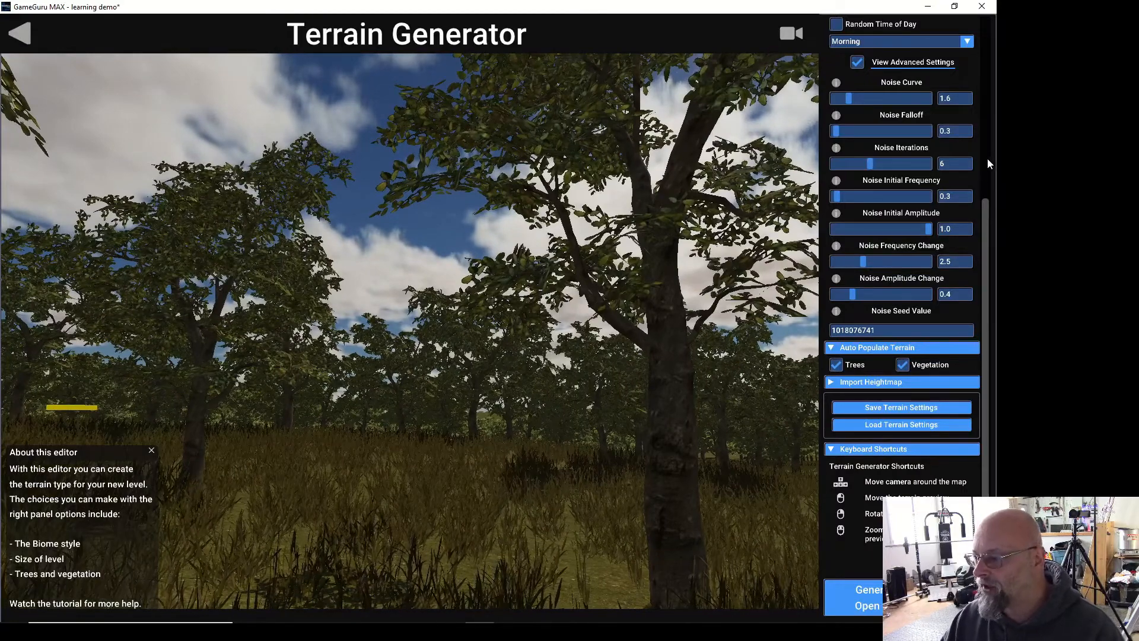
# Switch the terrain to the Desert theme and survey the cactus plain along the editable area's dashed boundary
pyautogui.moveTo(985, 213); pyautogui.dragTo(991, 23)
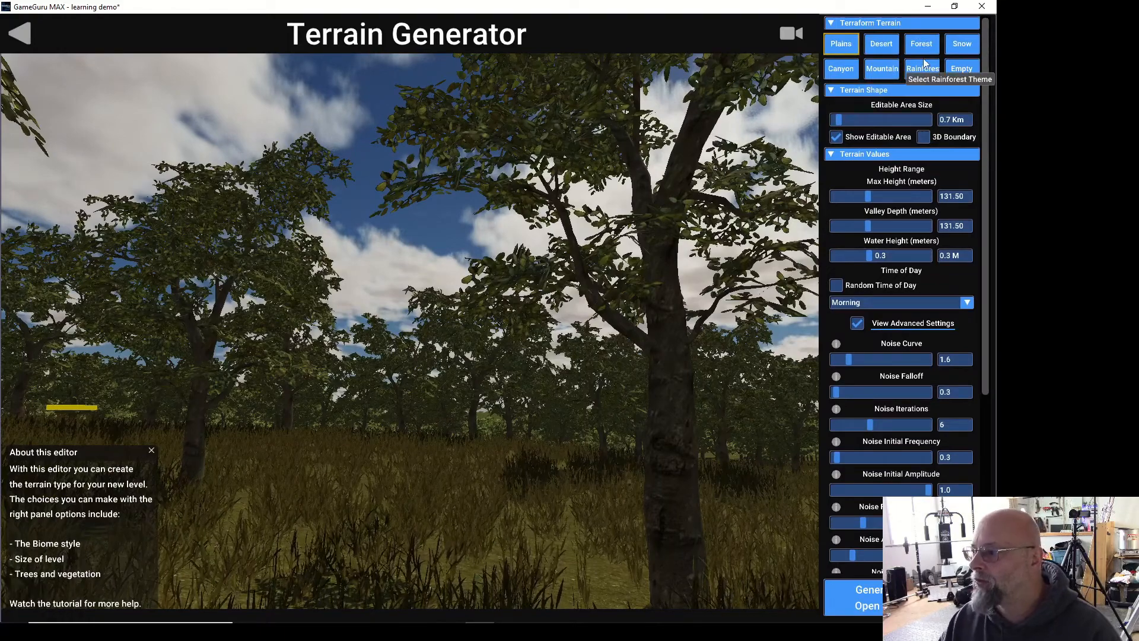
pyautogui.click(881, 44)
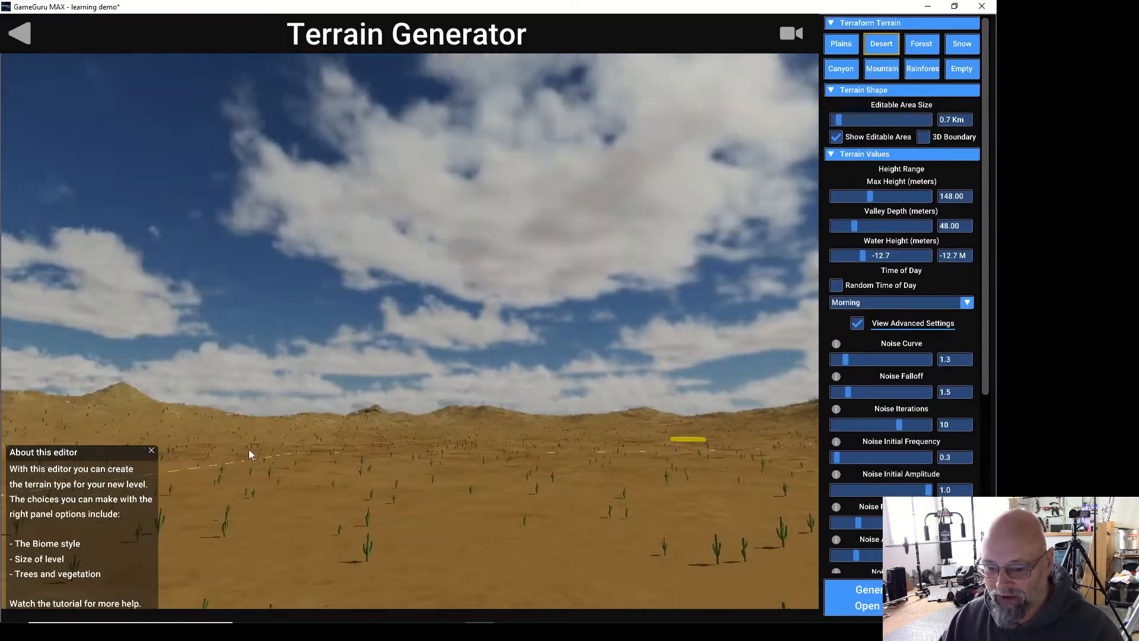
pyautogui.moveTo(249, 450); pyautogui.dragTo(552, 488, button='right')
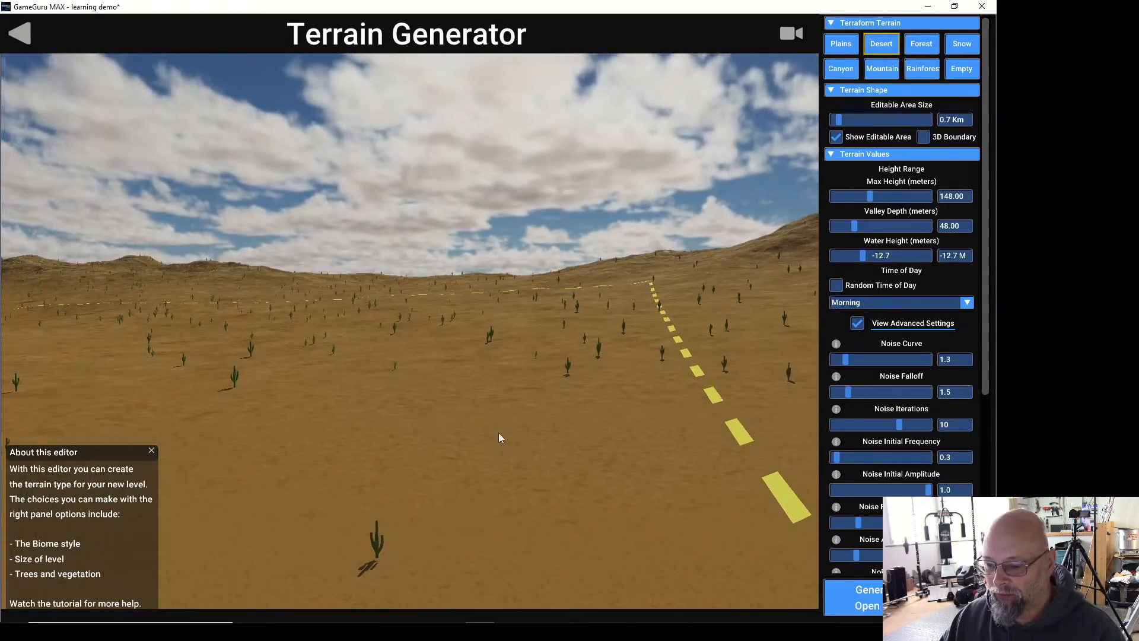
pyautogui.moveTo(341, 471); pyautogui.dragTo(336, 482, button='right')
pyautogui.press('s')
pyautogui.press('s')
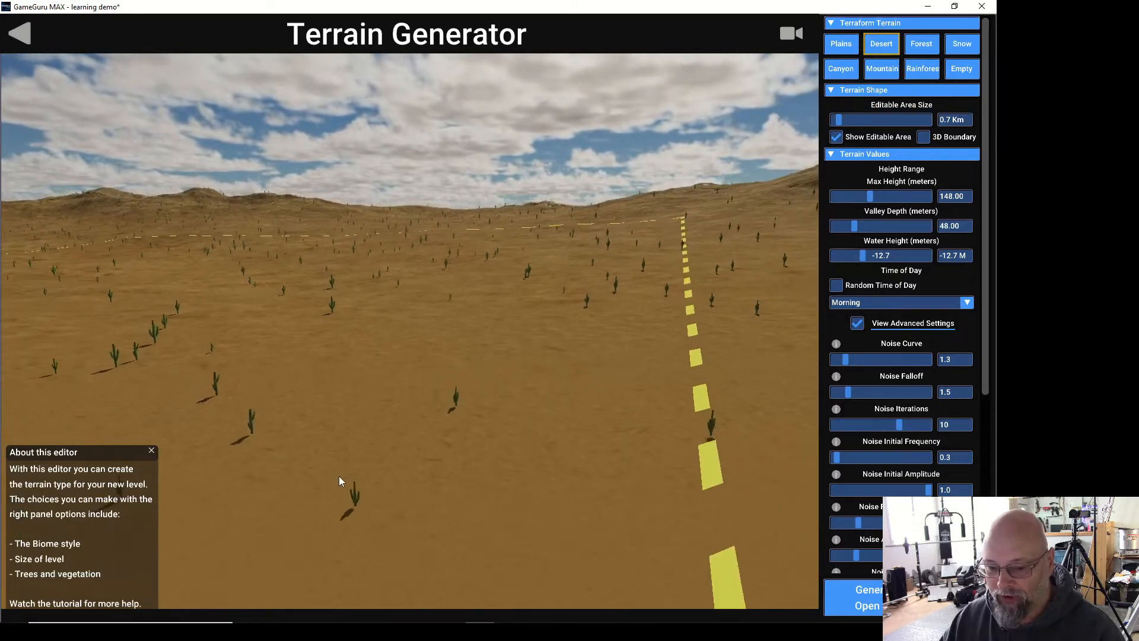
pyautogui.moveTo(309, 451)
pyautogui.mouseDown(button='right')
pyautogui.moveTo(299, 509)
pyautogui.moveTo(279, 464)
pyautogui.moveTo(310, 465)
pyautogui.mouseUp(button='right')
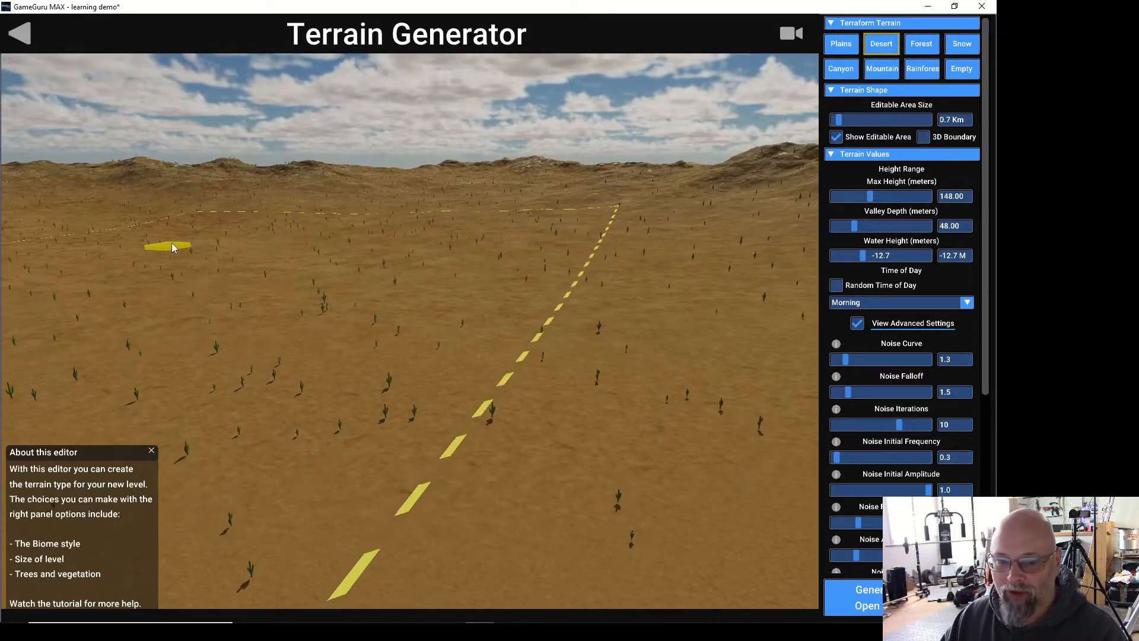
# Move the editable area across the desert by its yellow marker to a spot near the distant hills
pyautogui.moveTo(171, 244)
pyautogui.mouseDown()
pyautogui.moveTo(443, 224)
pyautogui.moveTo(563, 192)
pyautogui.moveTo(604, 195)
pyautogui.moveTo(612, 209)
pyautogui.mouseUp()
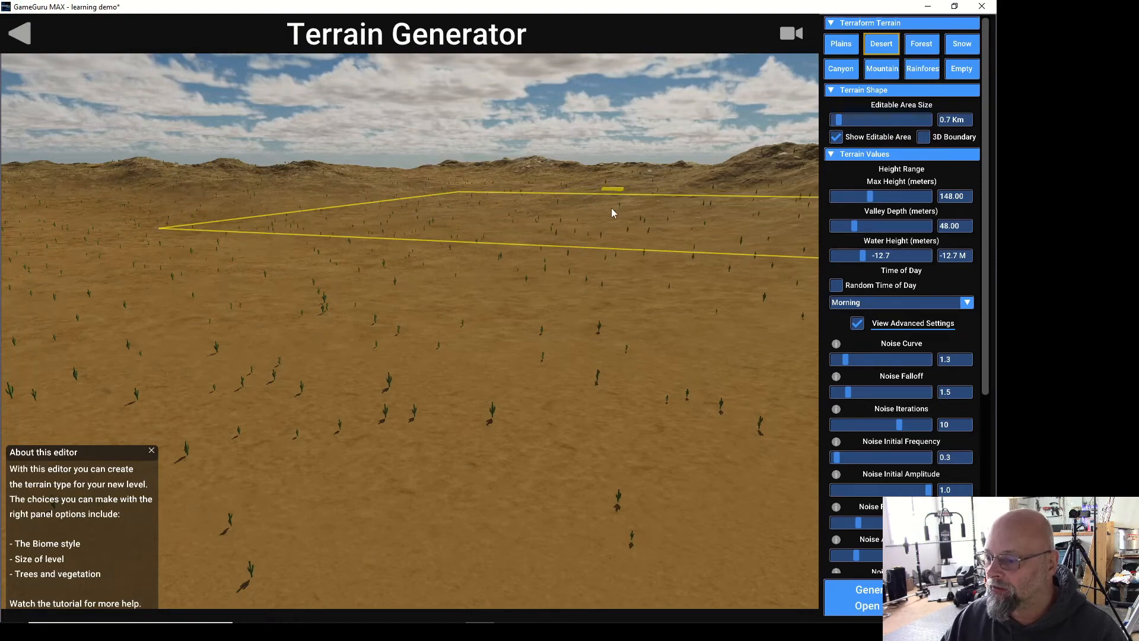
pyautogui.scroll(5, 611, 208)
pyautogui.scroll(5, 423, 305)
pyautogui.scroll(-10, 423, 310)
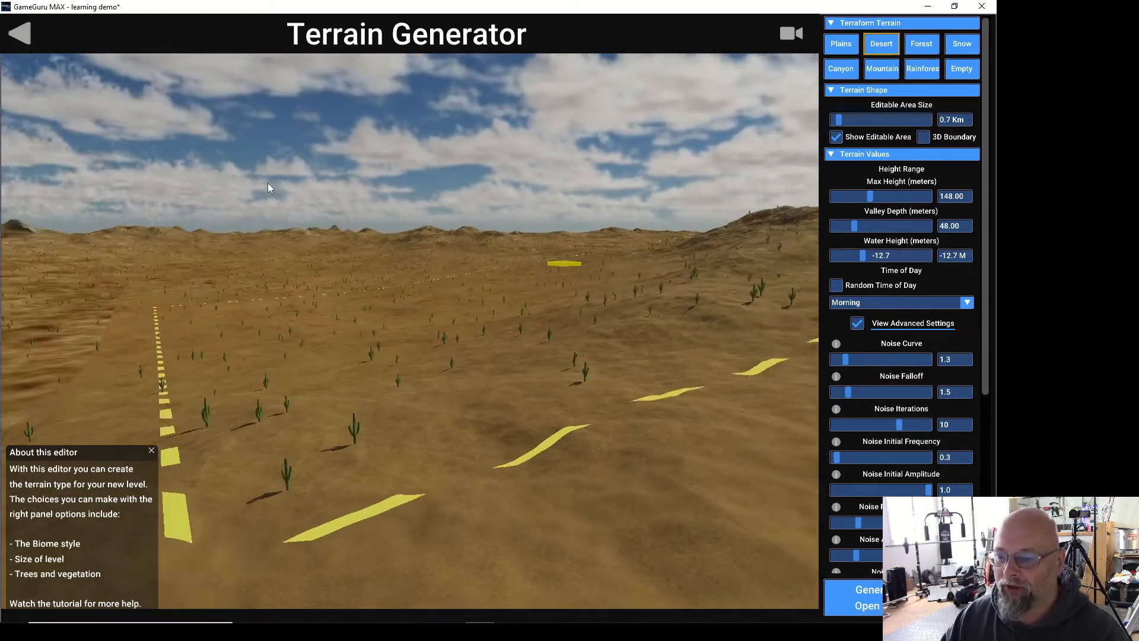
# Travel across the relocated desert area and inspect the scattered cacti and their shadows up close
pyautogui.moveTo(268, 182); pyautogui.dragTo(268, 183, button='right')
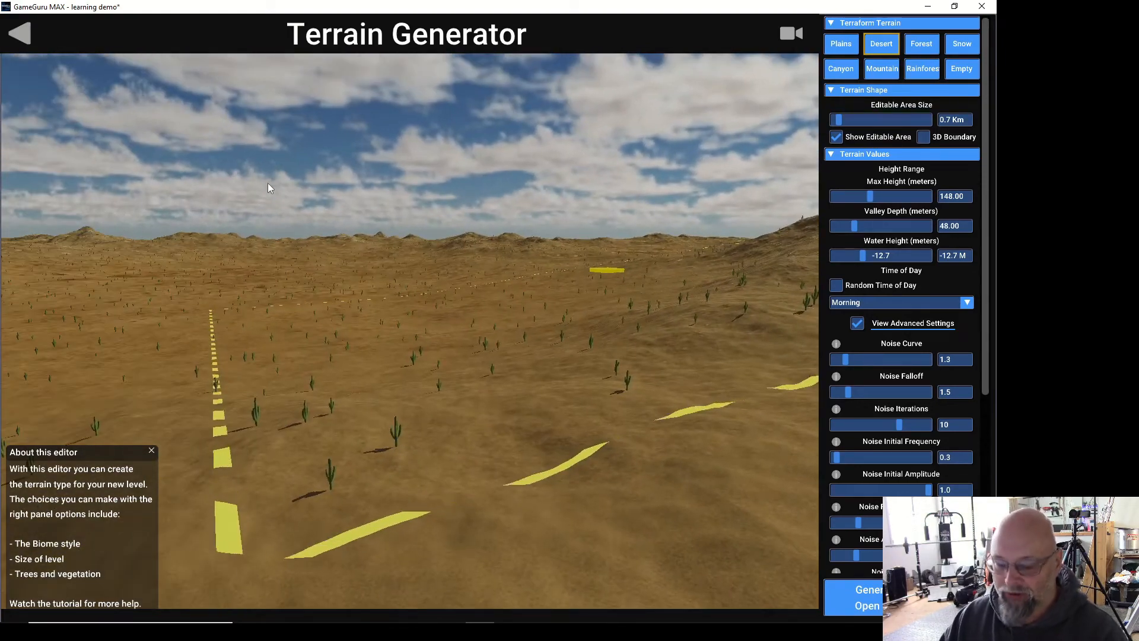
pyautogui.press('w')
pyautogui.press('w')
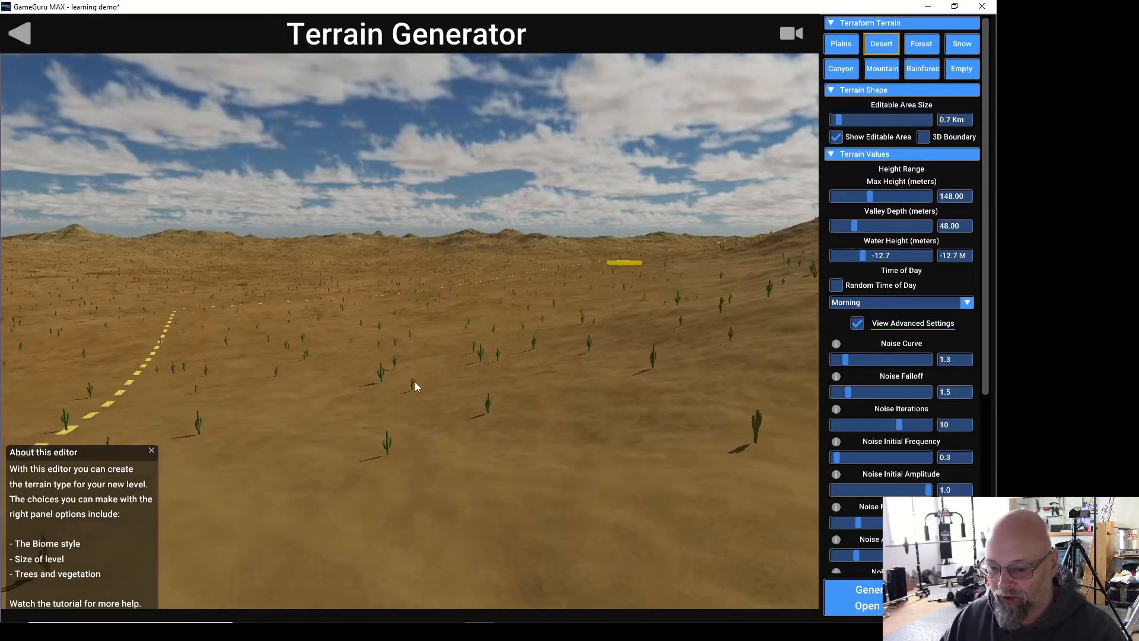
pyautogui.press('w')
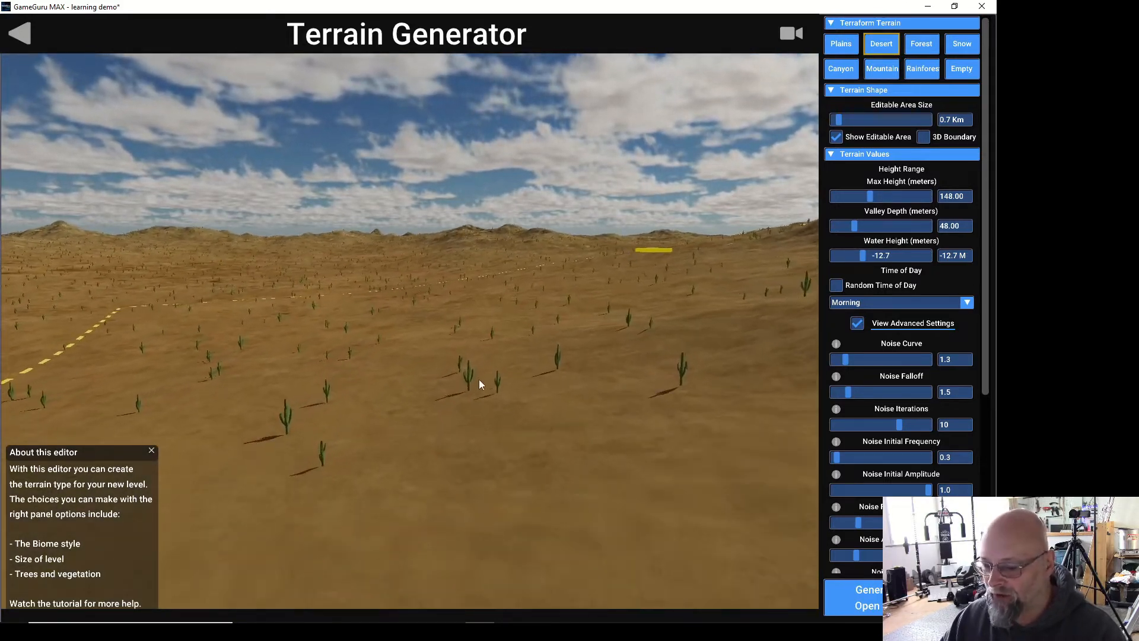
pyautogui.press('w')
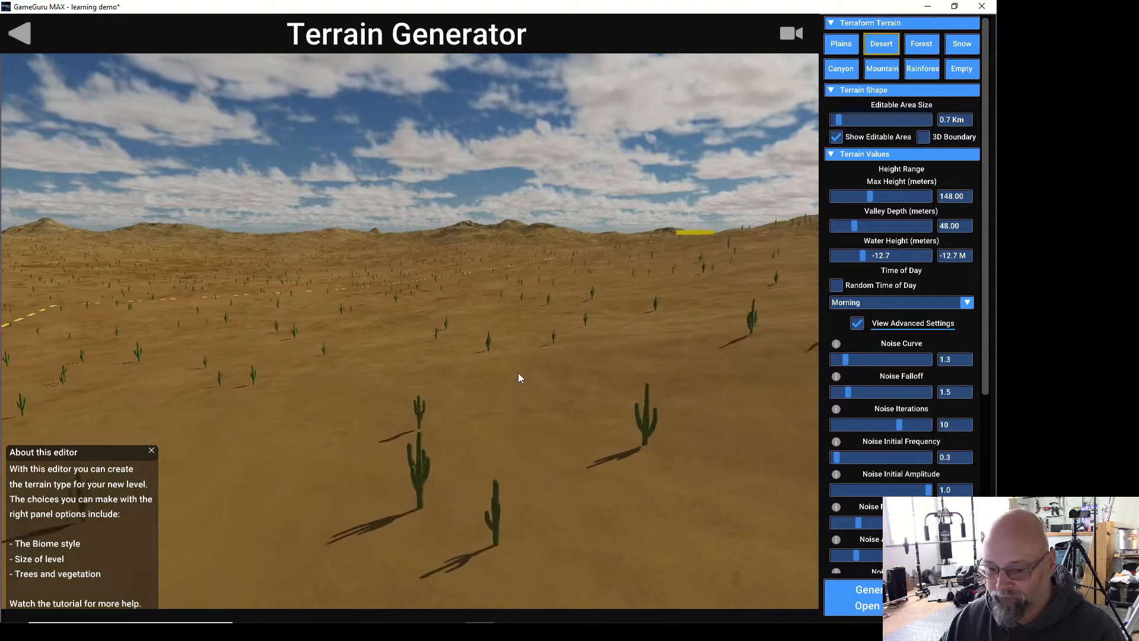
pyautogui.press('w')
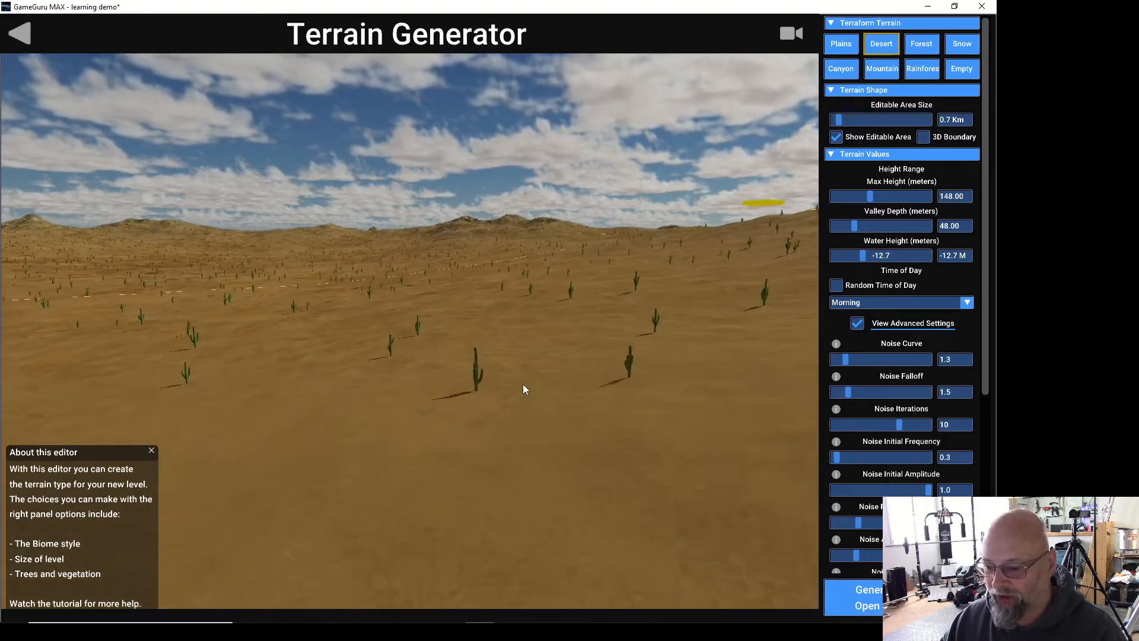
pyautogui.press('w')
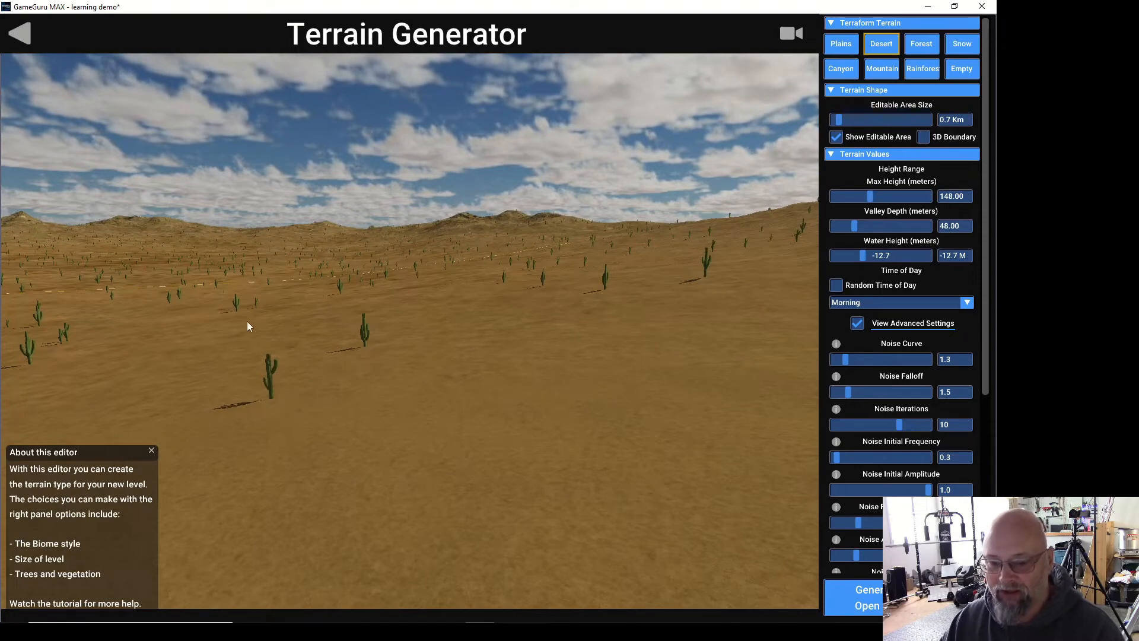
# Look around the sandy slope near ground level, including the ground texture, the sky and the sun
pyautogui.moveTo(697, 324); pyautogui.dragTo(763, 323, button='right')
pyautogui.moveTo(465, 322); pyautogui.dragTo(514, 405, button='right')
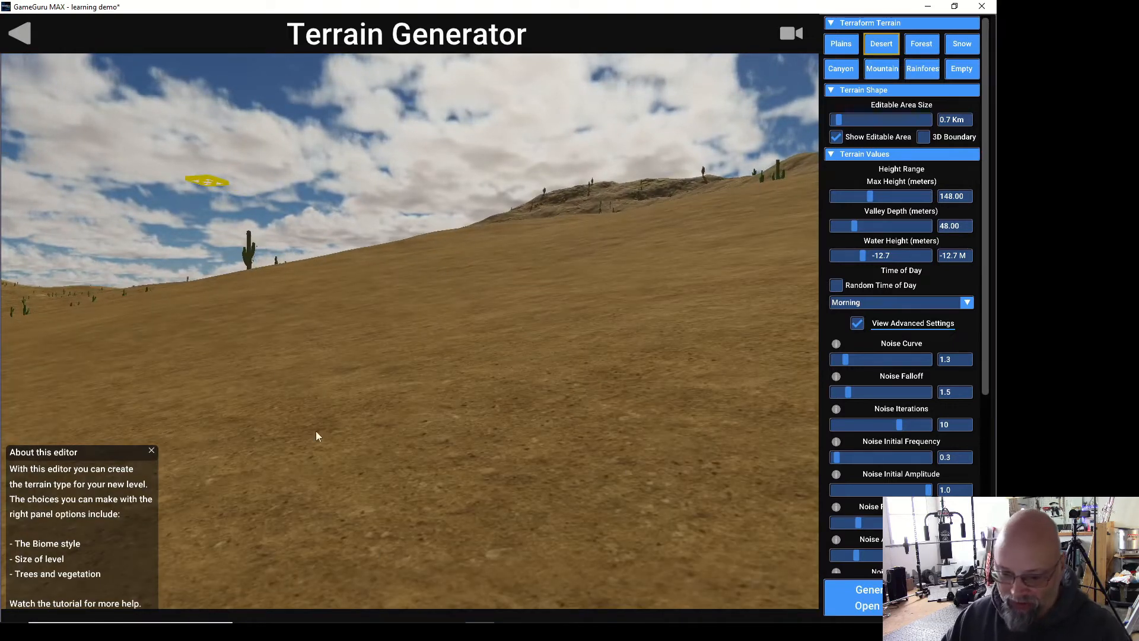
pyautogui.moveTo(683, 354); pyautogui.dragTo(561, 162, button='right')
pyautogui.press('w')
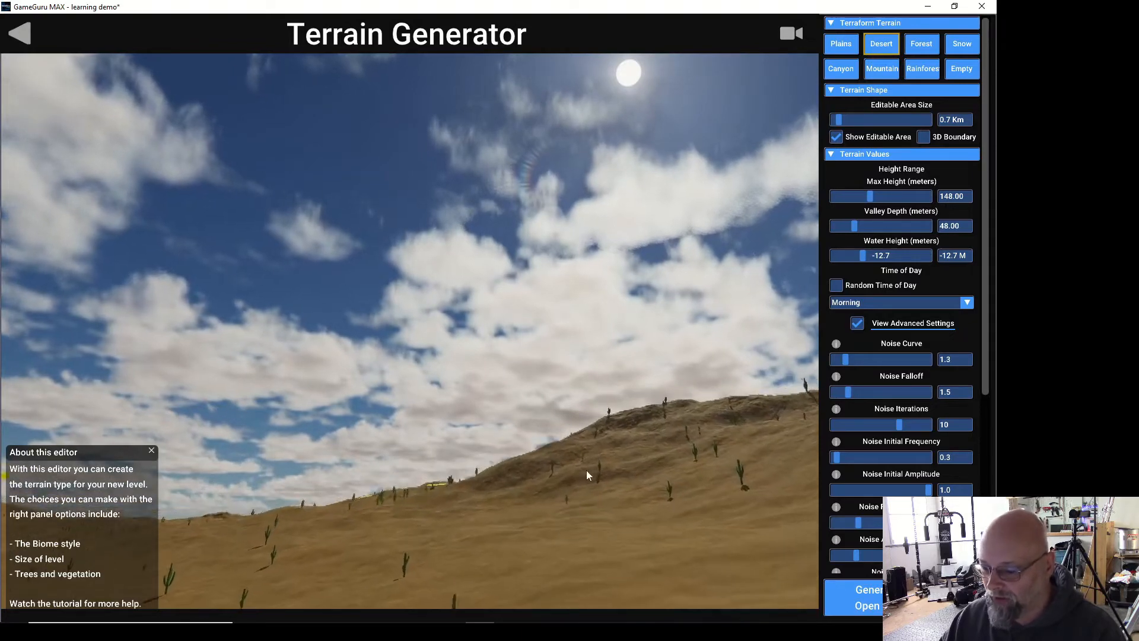
# Approach the desert hillside to examine its ridges and cacti, and pull back to overview the dashed boundary
pyautogui.moveTo(586, 484); pyautogui.dragTo(614, 561, button='right')
pyautogui.press('w')
pyautogui.press('w')
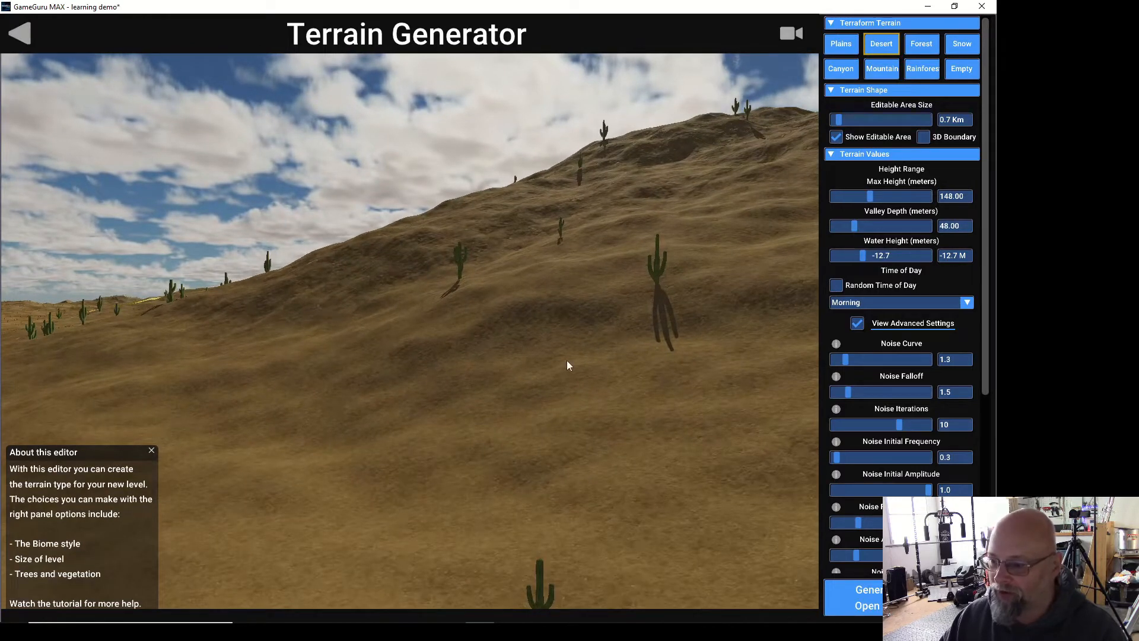
pyautogui.press('w')
pyautogui.press('w')
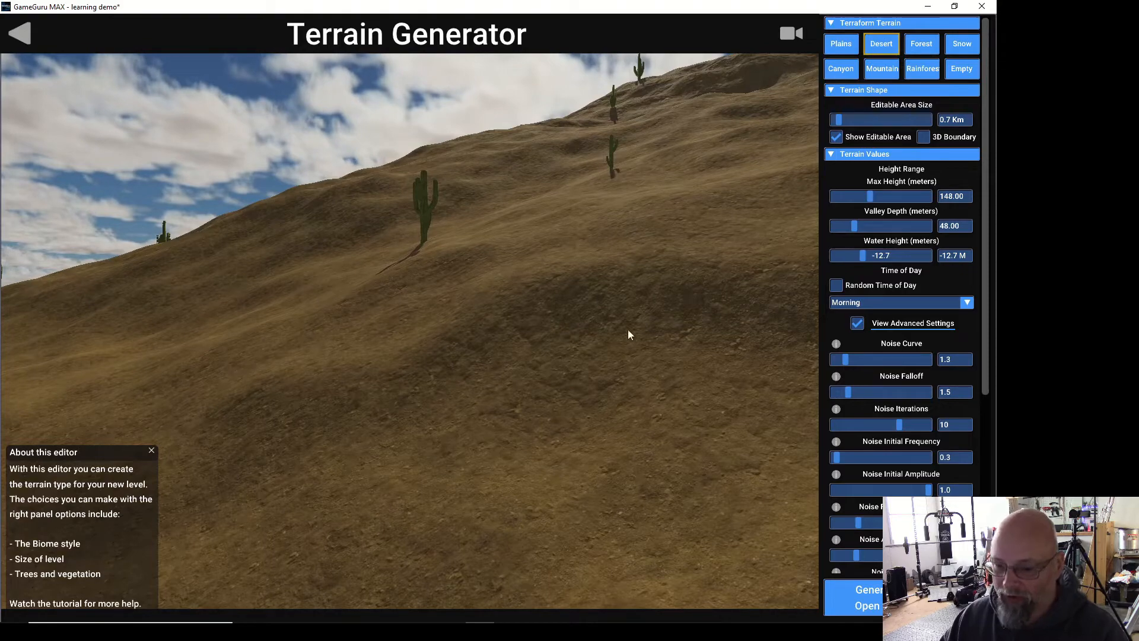
pyautogui.press('s')
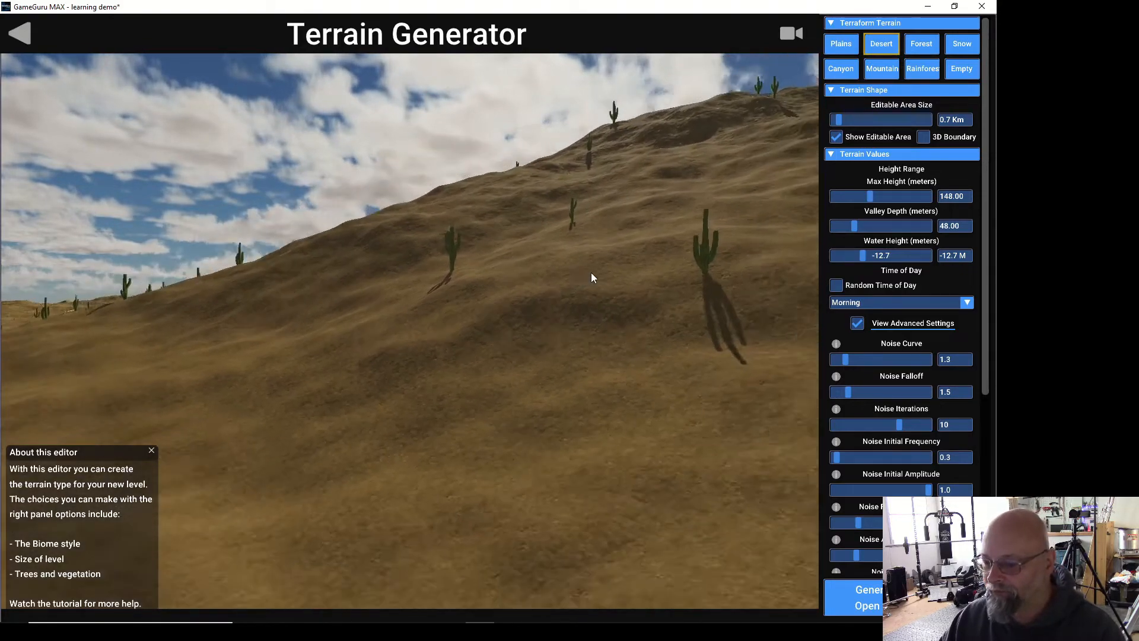
pyautogui.moveTo(463, 340); pyautogui.dragTo(497, 193, button='right')
pyautogui.press('s')
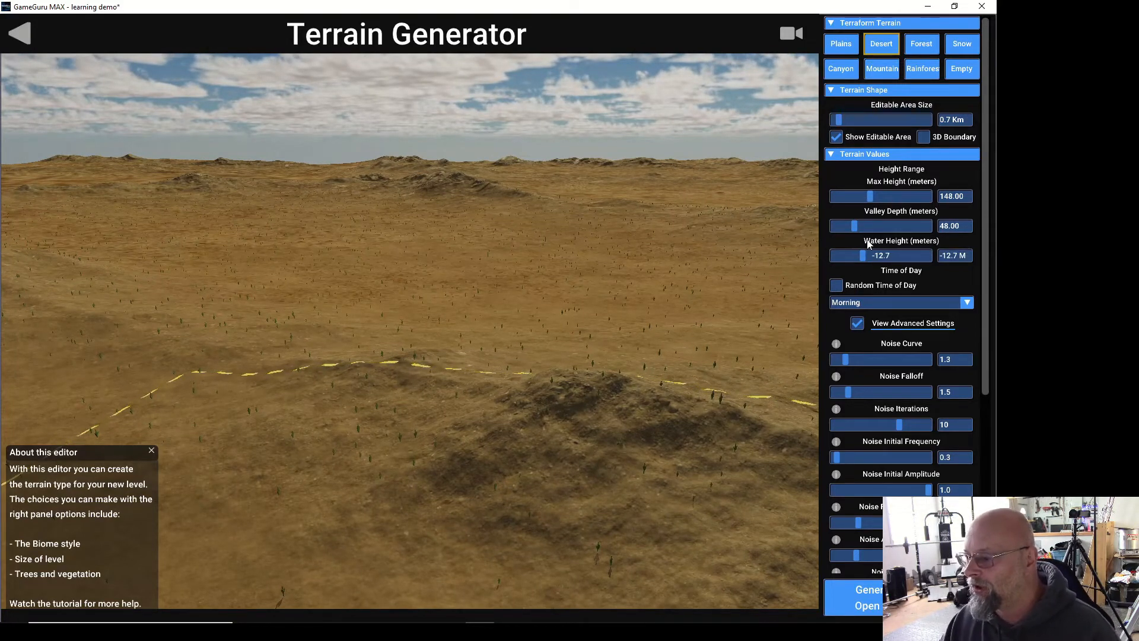
# Set the valley depth to 553.16 and the maximum height to 225.62 meters, and inspect the reshaped desert hill
pyautogui.moveTo(855, 226); pyautogui.dragTo(904, 229)
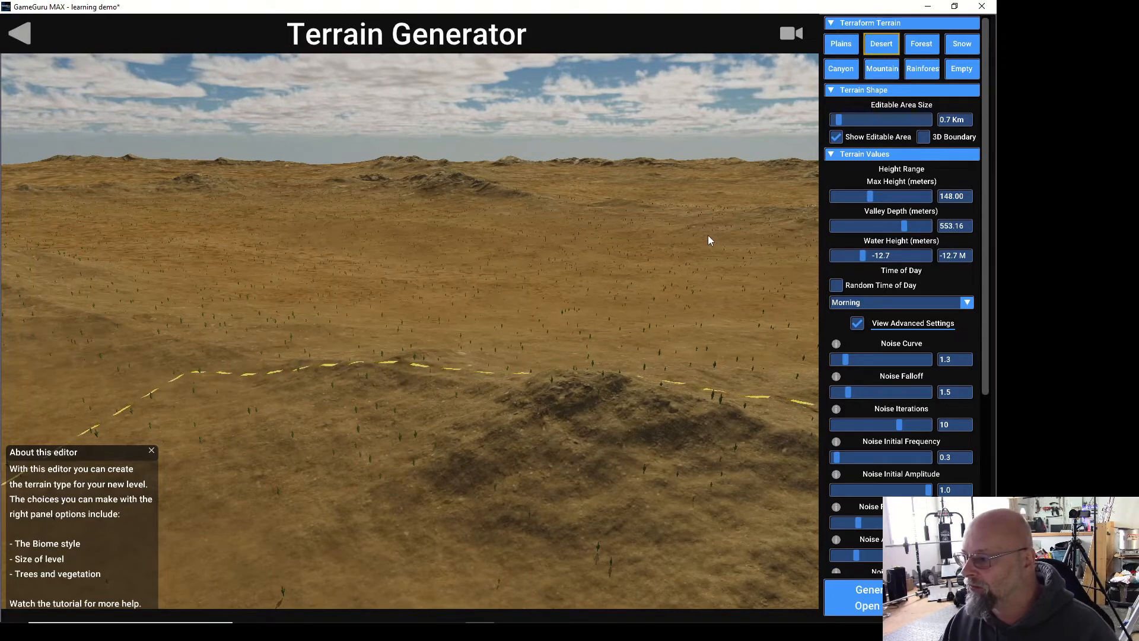
pyautogui.moveTo(871, 196); pyautogui.dragTo(878, 203)
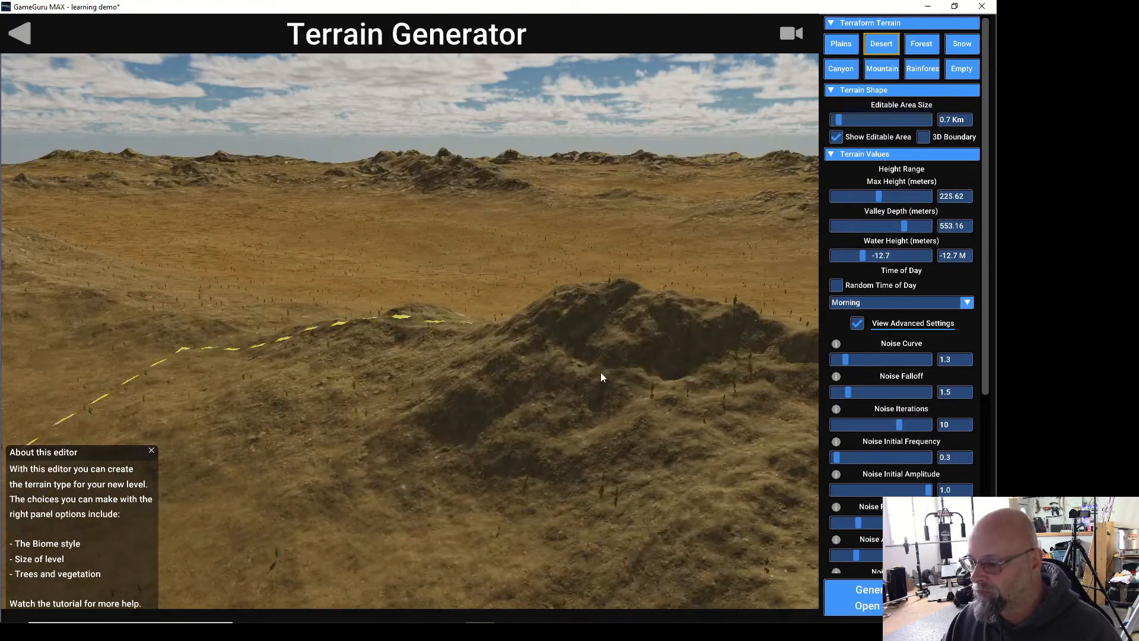
pyautogui.moveTo(391, 383); pyautogui.dragTo(549, 372, button='right')
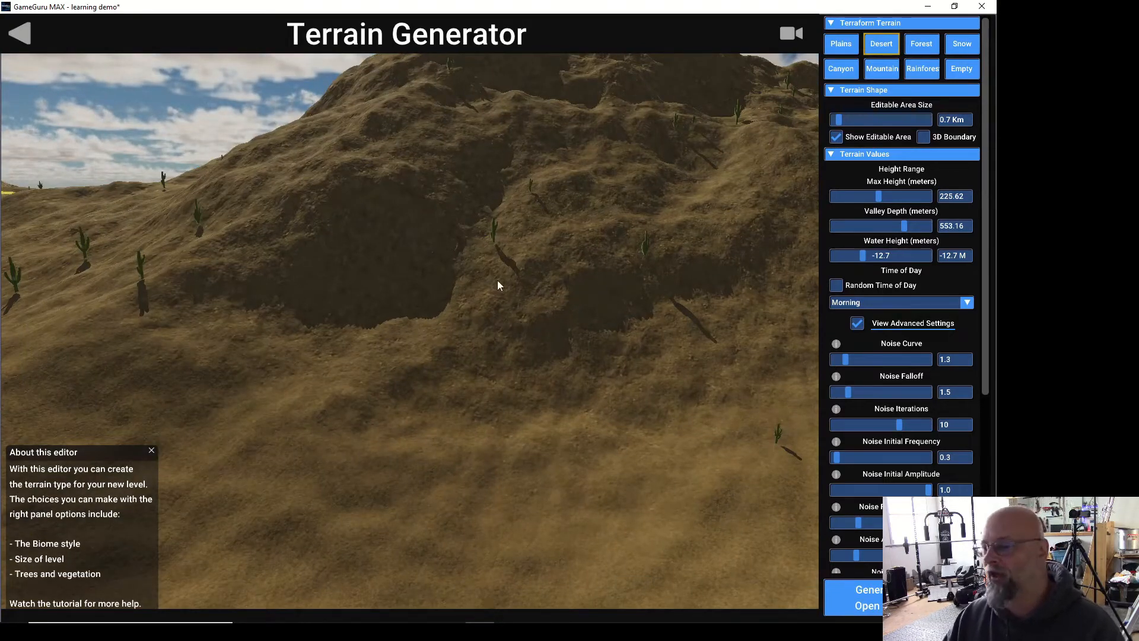
pyautogui.moveTo(476, 185); pyautogui.dragTo(441, 279, button='right')
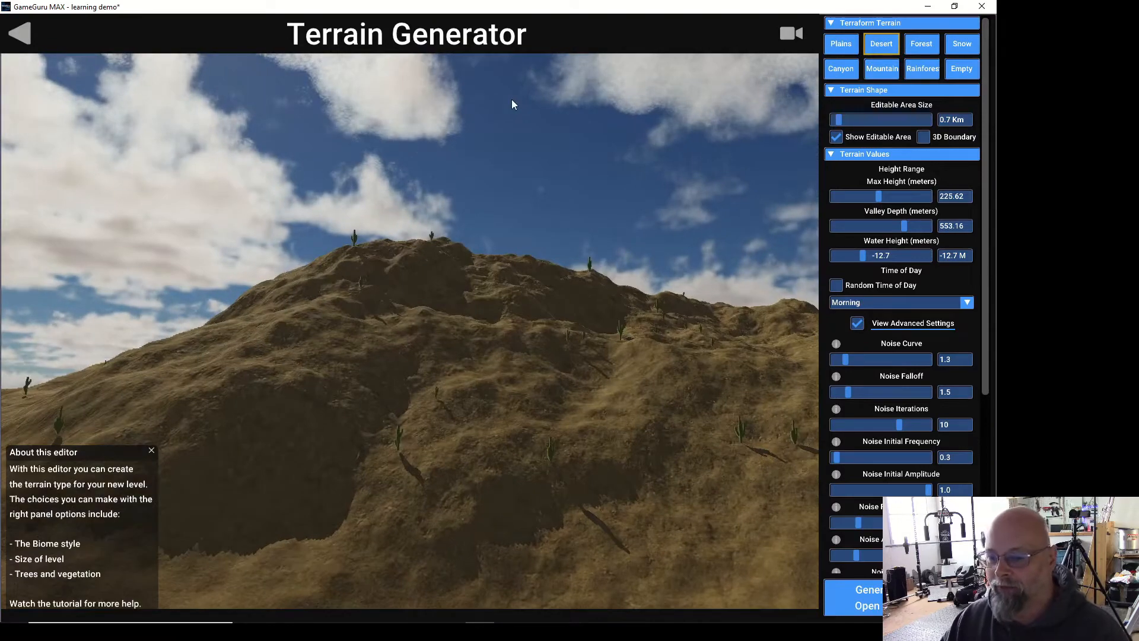
pyautogui.moveTo(512, 99); pyautogui.dragTo(617, 256, button='right')
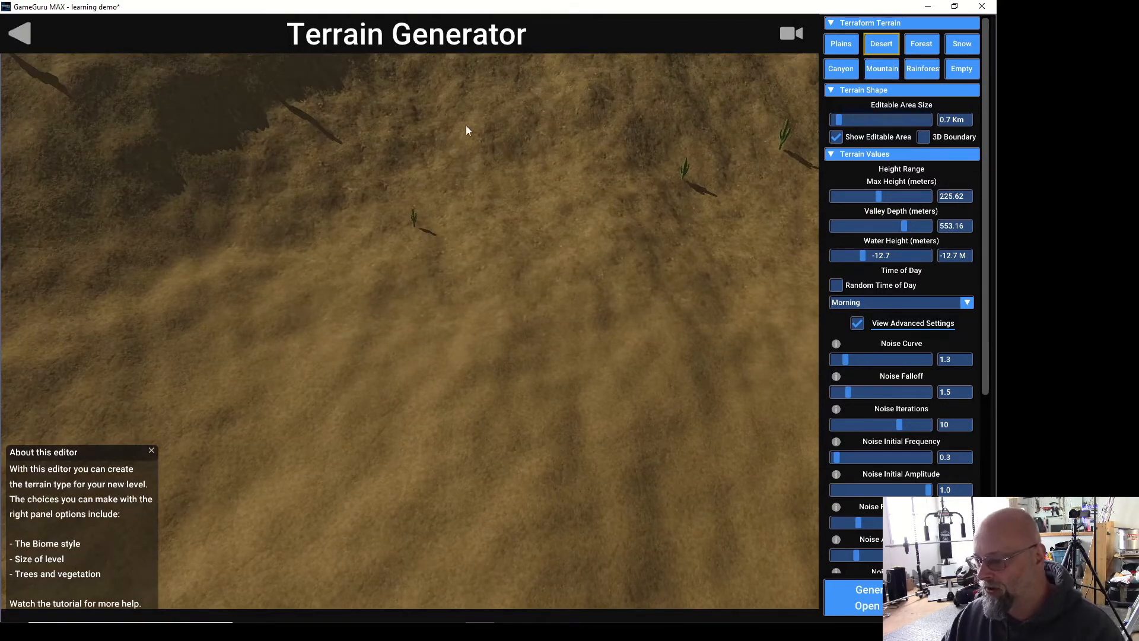
pyautogui.moveTo(466, 131); pyautogui.dragTo(381, 110, button='right')
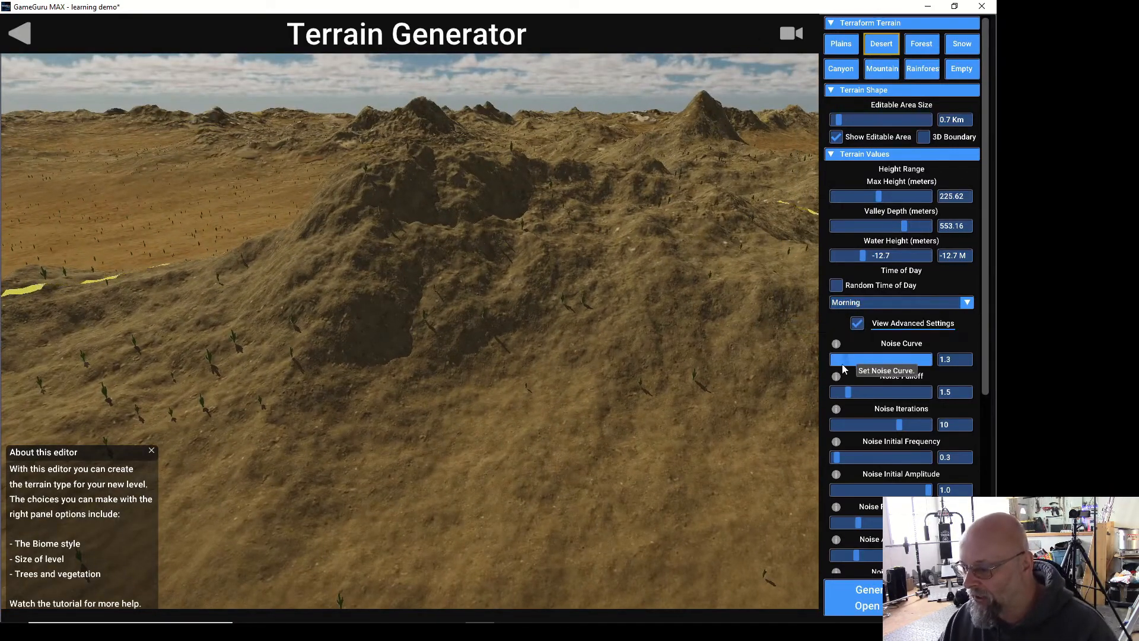
# Try a noise curve of 7.6, lower it to 1.1, and look over the resulting desert terrain
pyautogui.moveTo(843, 364); pyautogui.dragTo(907, 368)
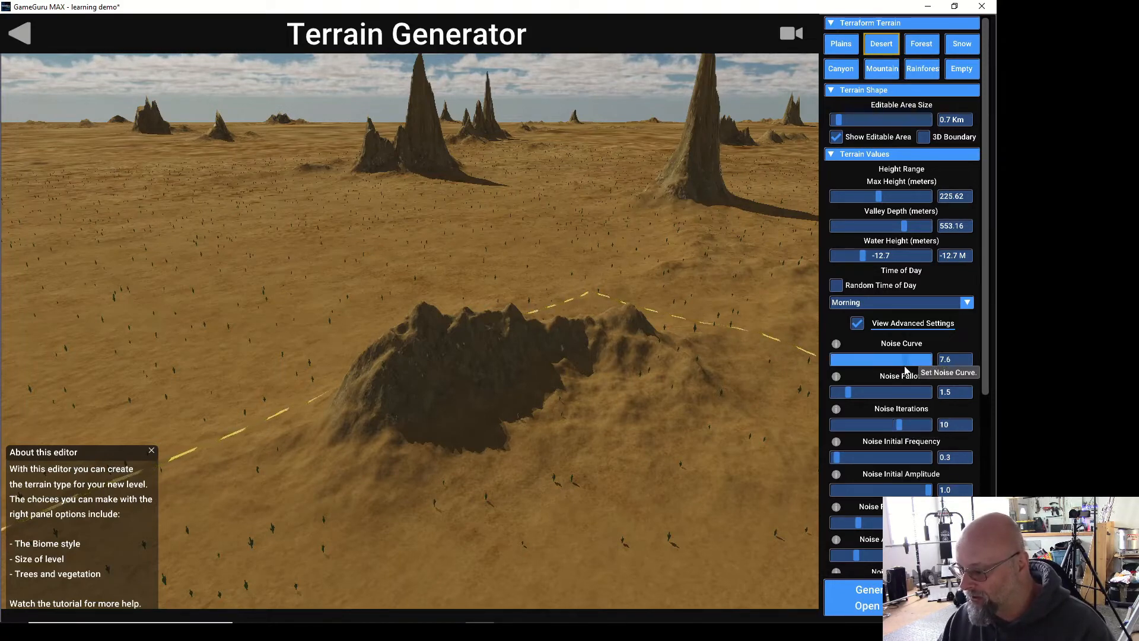
pyautogui.moveTo(905, 362); pyautogui.dragTo(844, 356)
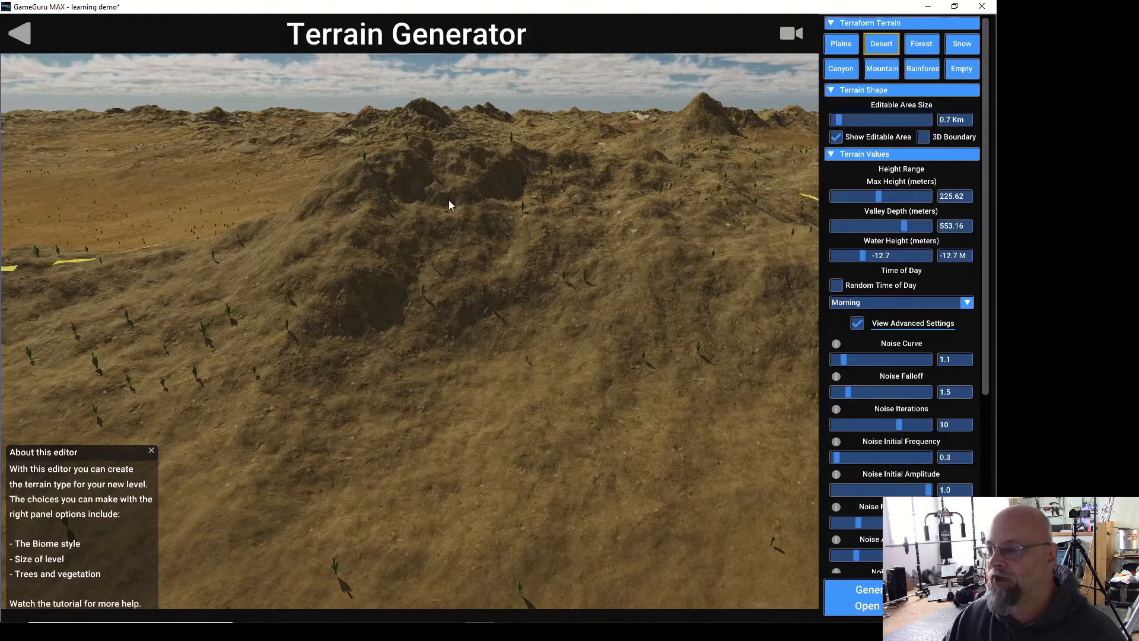
pyautogui.moveTo(436, 278); pyautogui.dragTo(228, 295, button='right')
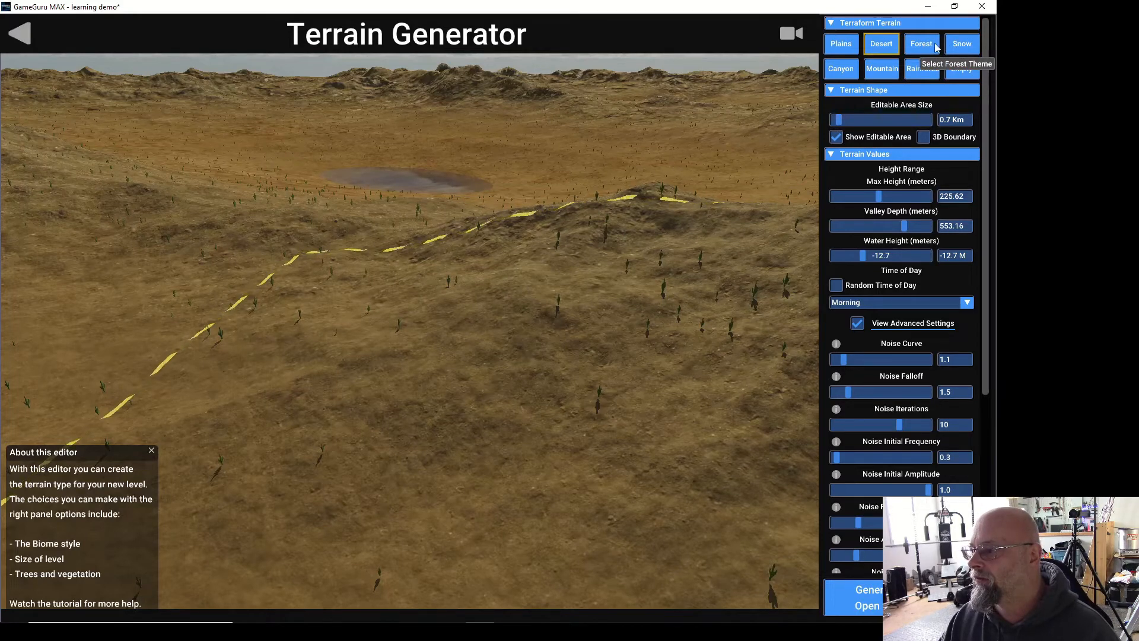
# Switch the terrain to the Snow theme
pyautogui.click(961, 44)
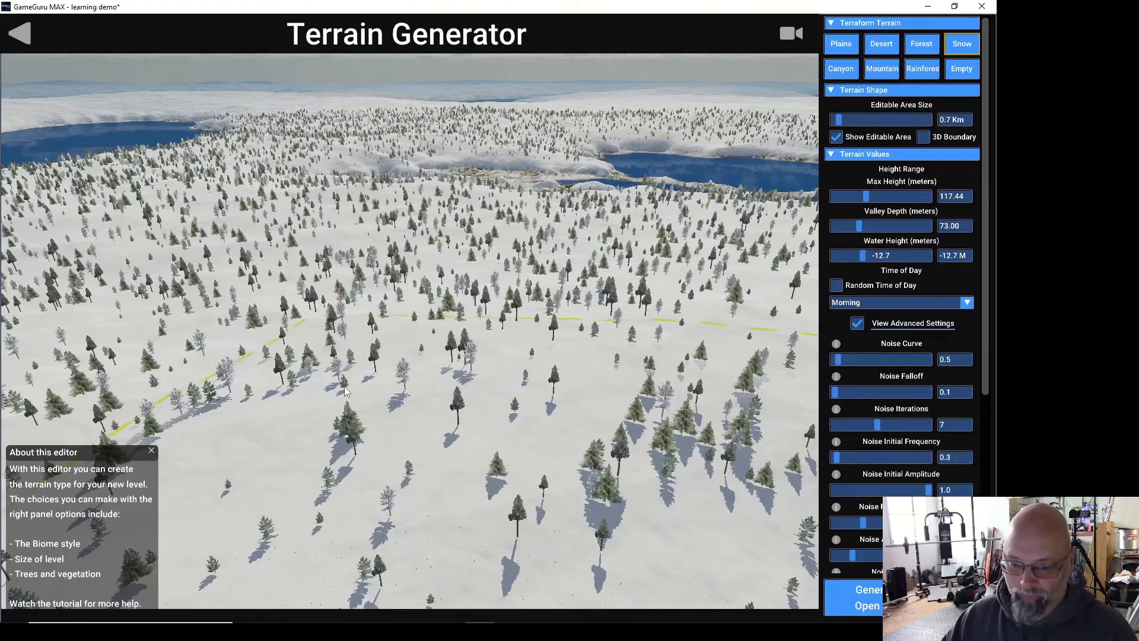
# Approach the snow-covered trees and examine their branches and the surrounding ground vegetation from several angles
pyautogui.moveTo(345, 387); pyautogui.dragTo(1, 370, button='right')
pyautogui.press('w')
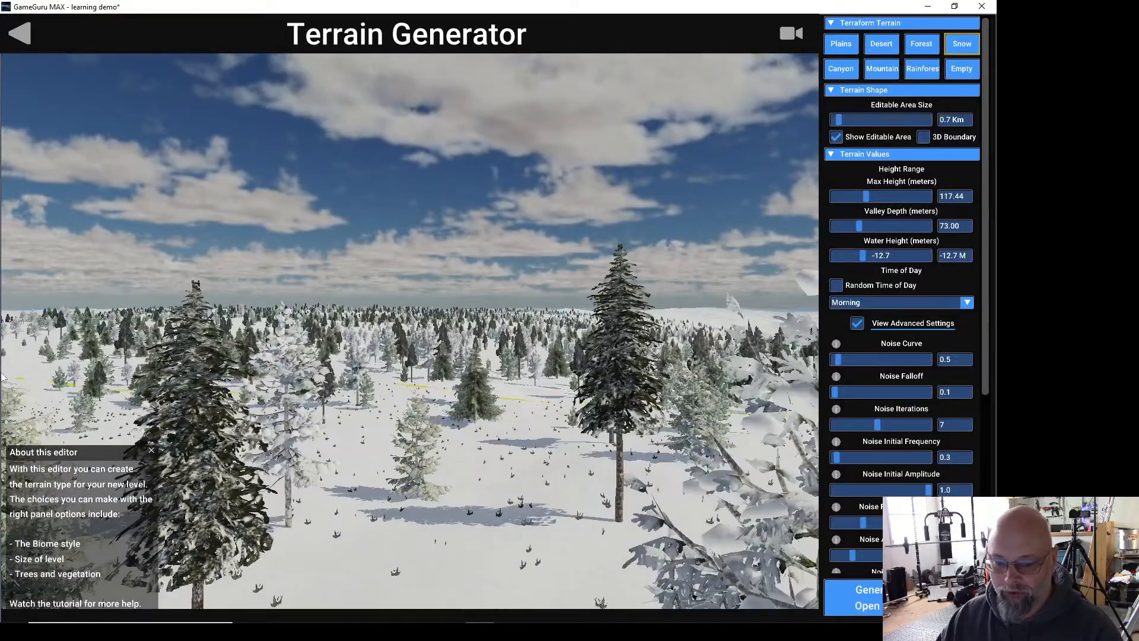
pyautogui.press('w')
pyautogui.moveTo(408, 531); pyautogui.dragTo(440, 627, button='right')
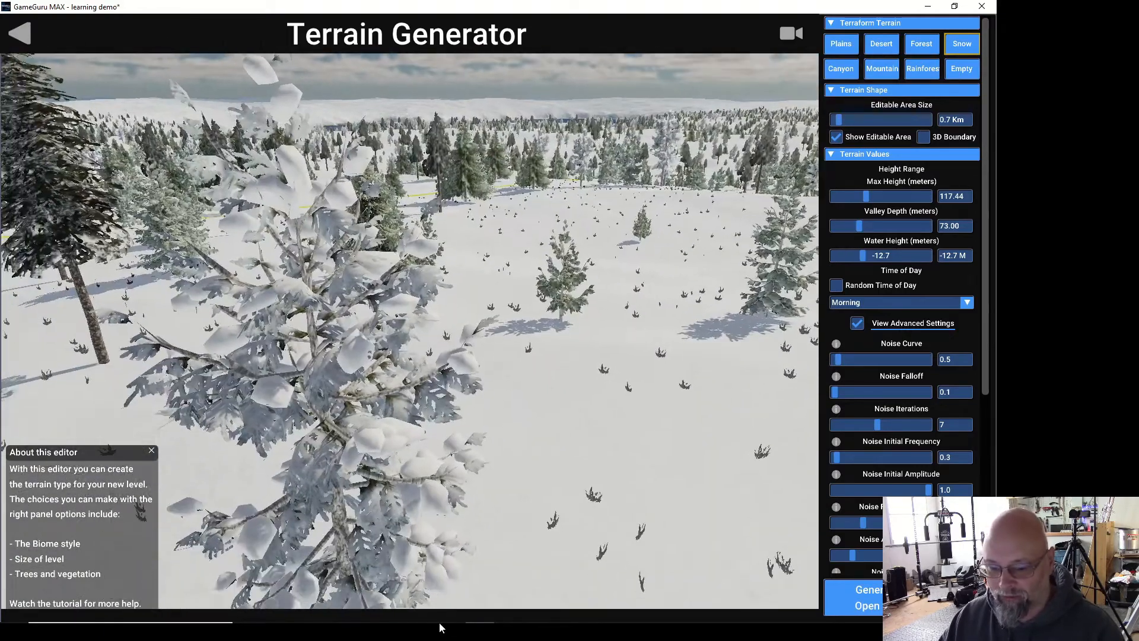
pyautogui.moveTo(65, 267); pyautogui.dragTo(99, 200, button='right')
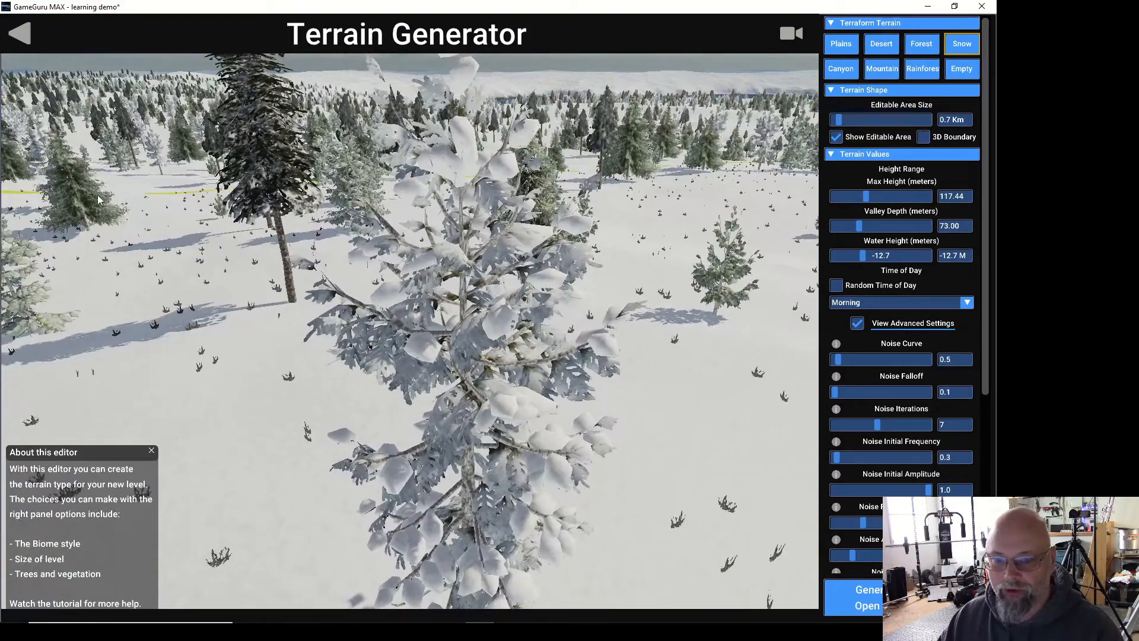
pyautogui.moveTo(169, 188); pyautogui.dragTo(2, 256, button='right')
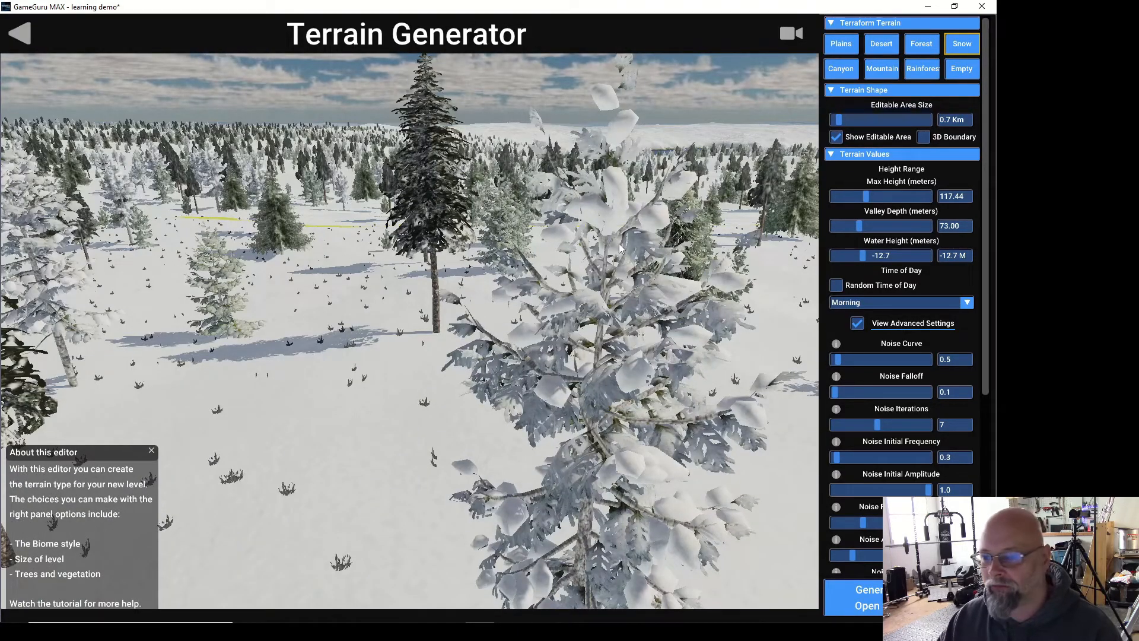
# Pull back above the snowy forest and move the editable area to the lake's shoreline
pyautogui.moveTo(619, 244)
pyautogui.mouseDown(button='right')
pyautogui.moveTo(572, 240)
pyautogui.moveTo(508, 152)
pyautogui.moveTo(63, 153)
pyautogui.moveTo(61, 140)
pyautogui.moveTo(55, 152)
pyautogui.moveTo(173, 388)
pyautogui.moveTo(130, 276)
pyautogui.mouseUp(button='right')
pyautogui.press('e')
pyautogui.press('s')
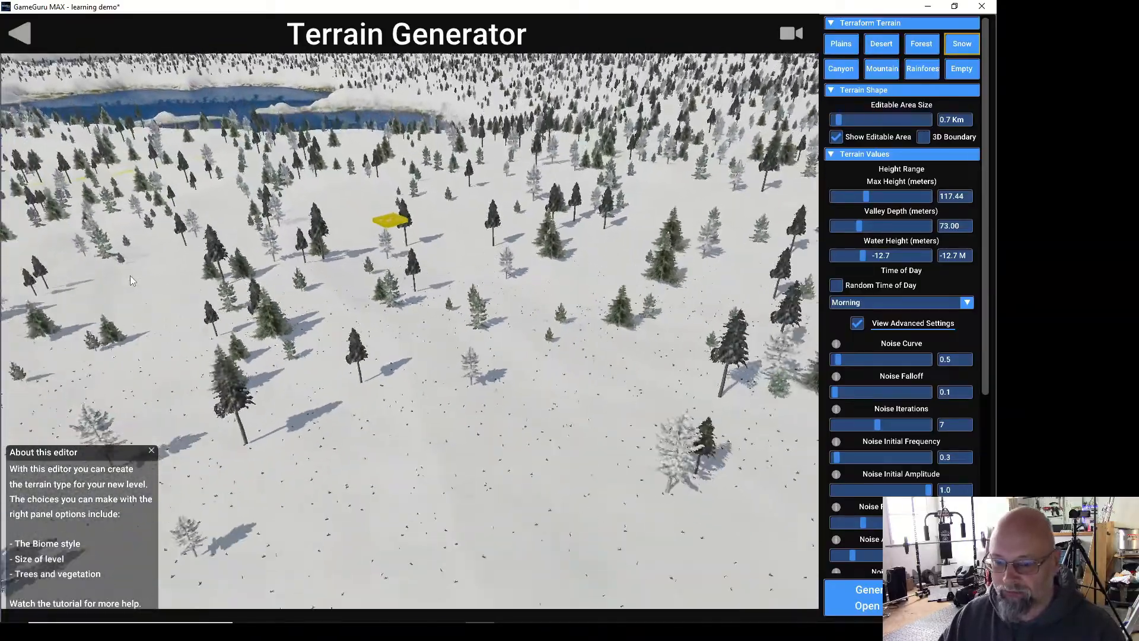
pyautogui.press('s')
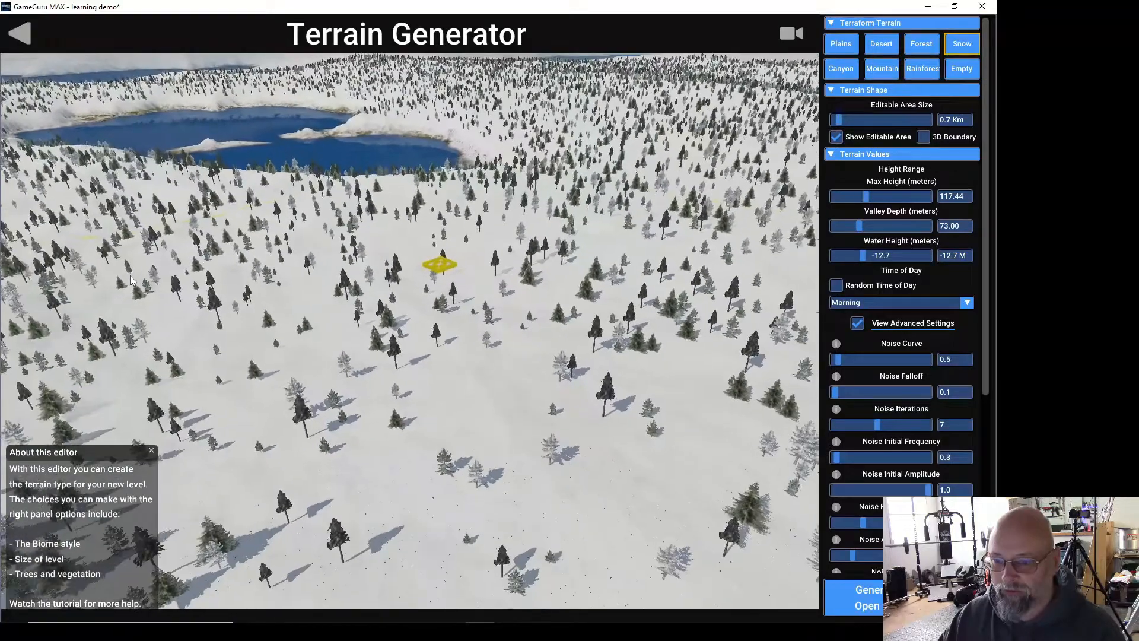
pyautogui.press('s')
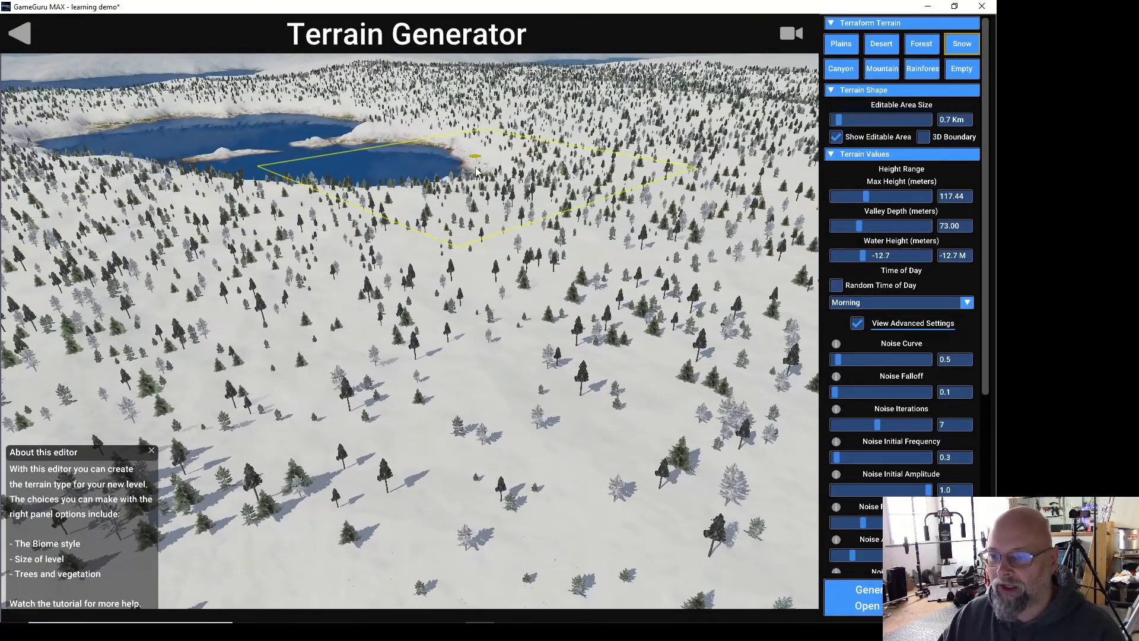
pyautogui.scroll(3, 475, 168)
pyautogui.moveTo(393, 317); pyautogui.dragTo(432, 397)
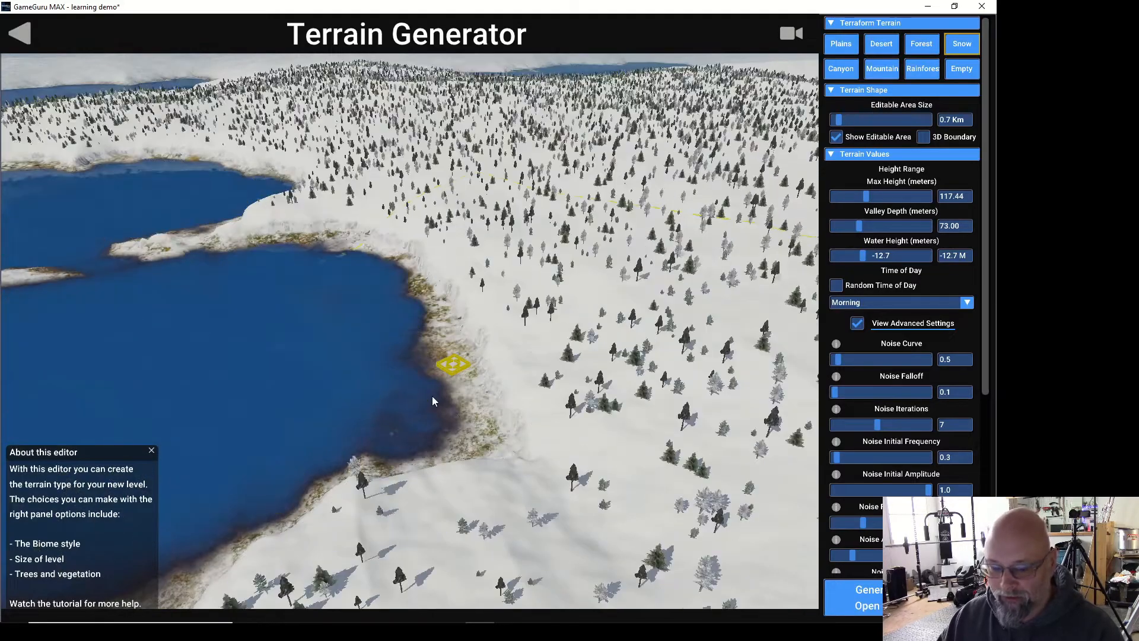
# Examine the lakeshore around the editable area marker and descend to the snowy bank beside the water
pyautogui.press('w')
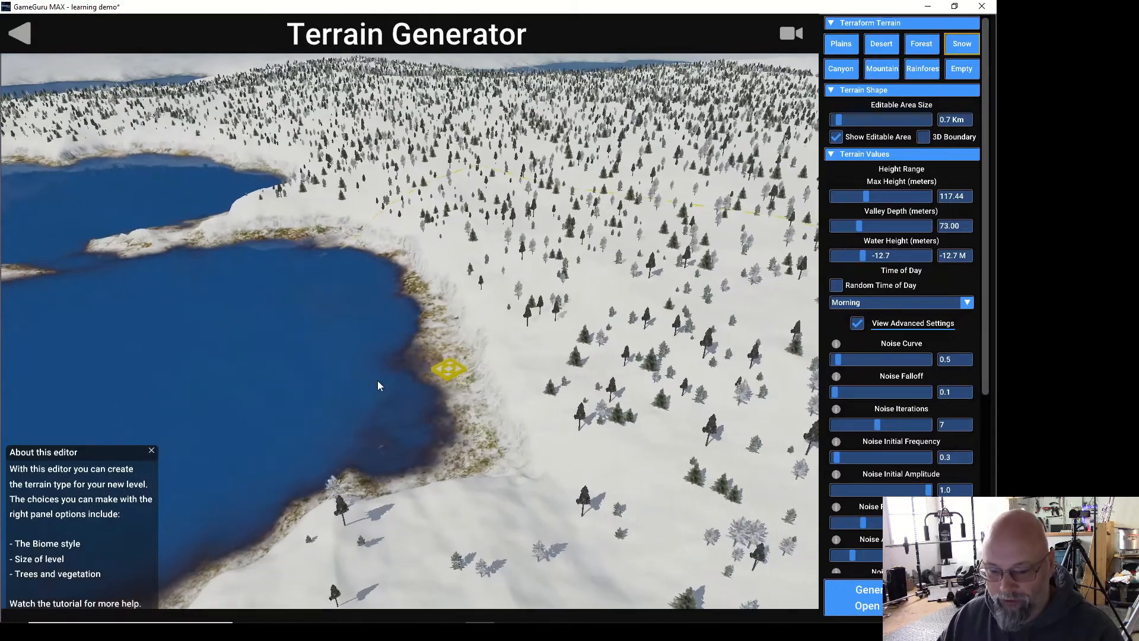
pyautogui.press('w')
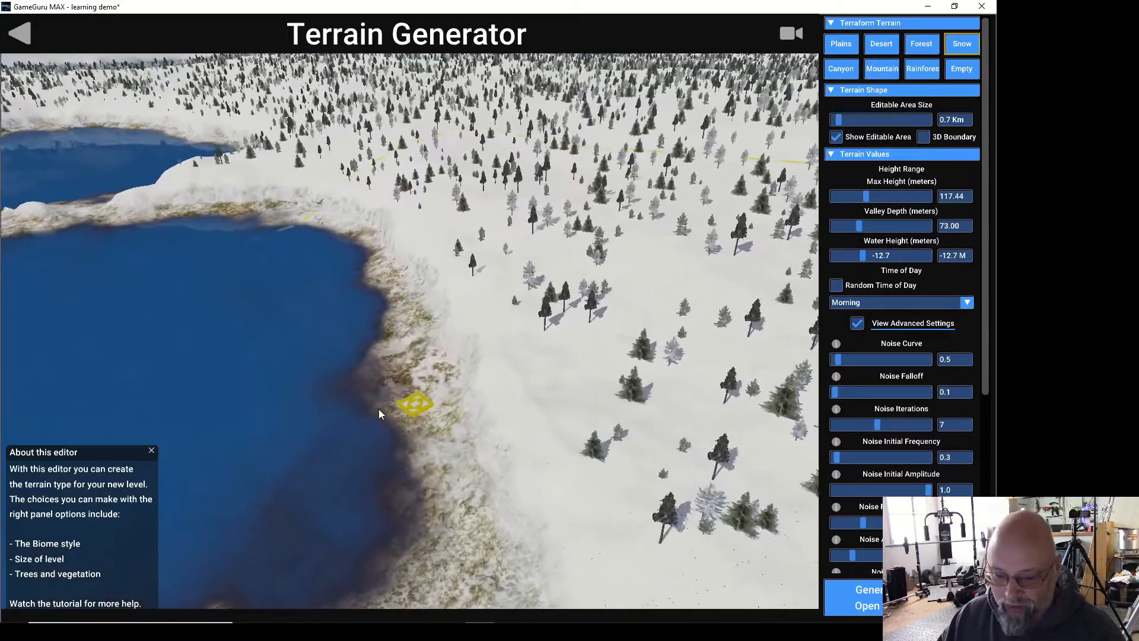
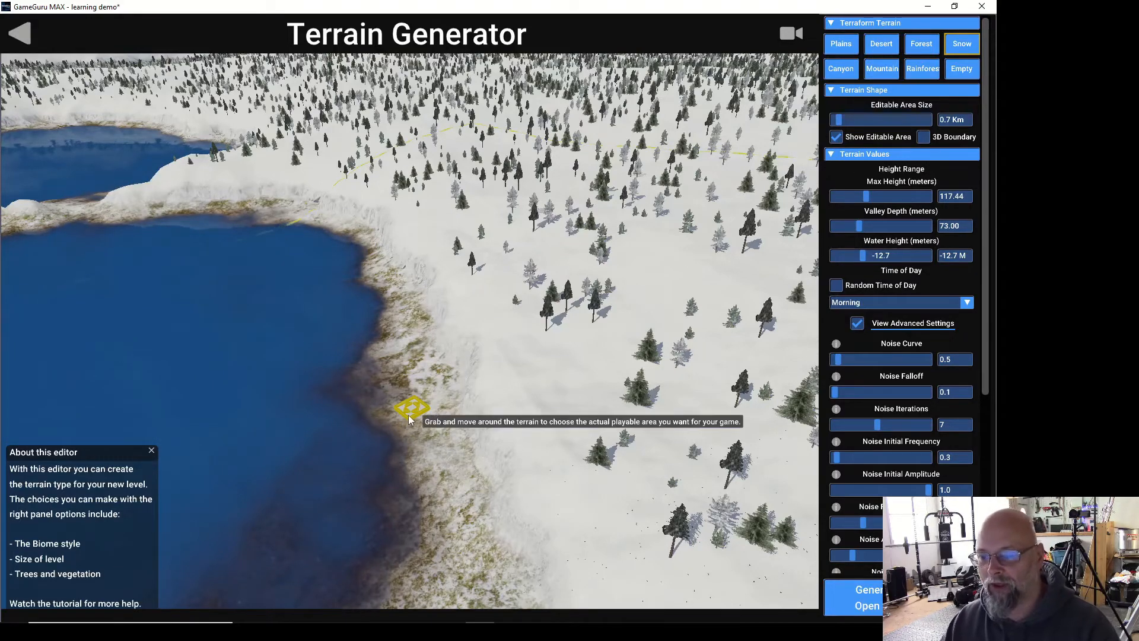
pyautogui.press('w')
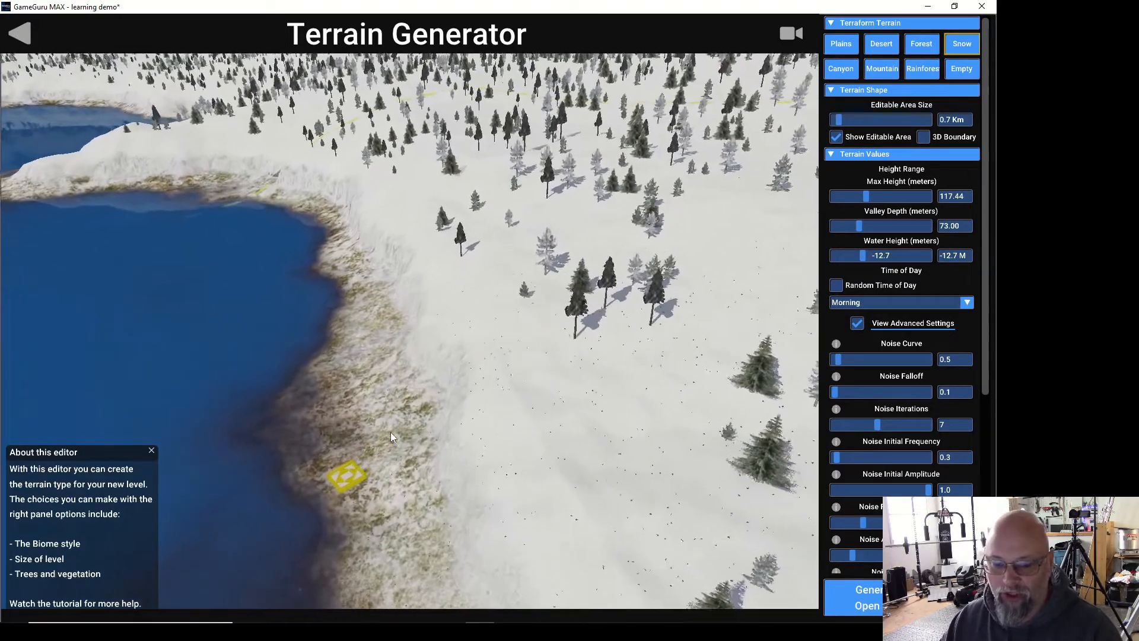
pyautogui.moveTo(390, 432)
pyautogui.mouseDown(button='right')
pyautogui.moveTo(341, 436)
pyautogui.moveTo(218, 407)
pyautogui.moveTo(246, 449)
pyautogui.mouseUp(button='right')
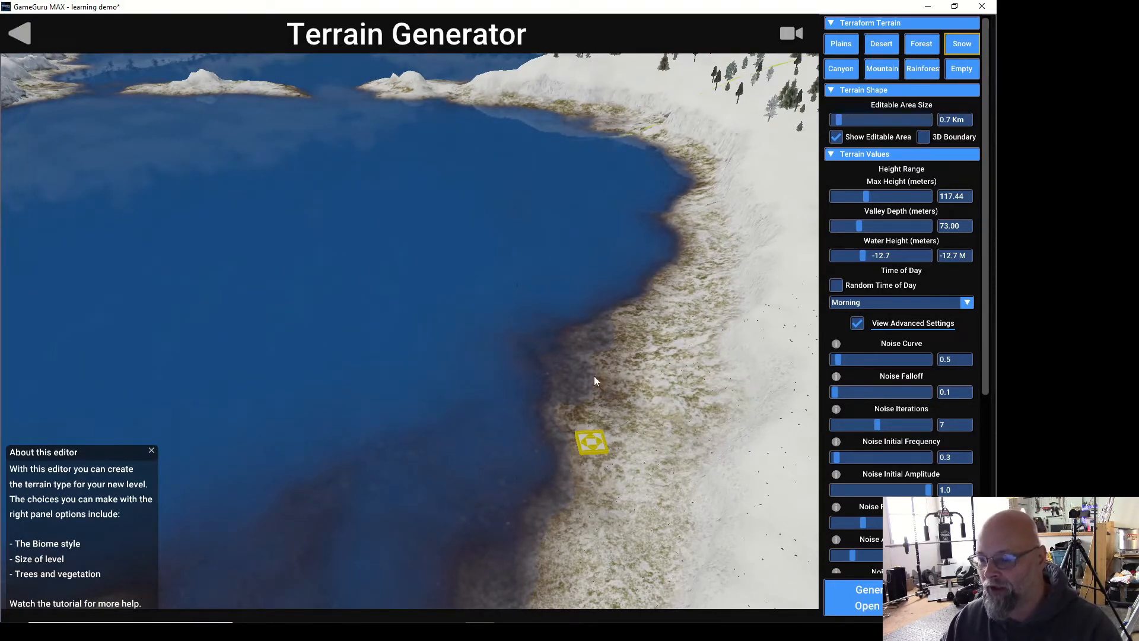
pyautogui.moveTo(595, 380)
pyautogui.mouseDown(button='right')
pyautogui.moveTo(615, 356)
pyautogui.moveTo(585, 422)
pyautogui.moveTo(614, 355)
pyautogui.moveTo(726, 331)
pyautogui.mouseUp(button='right')
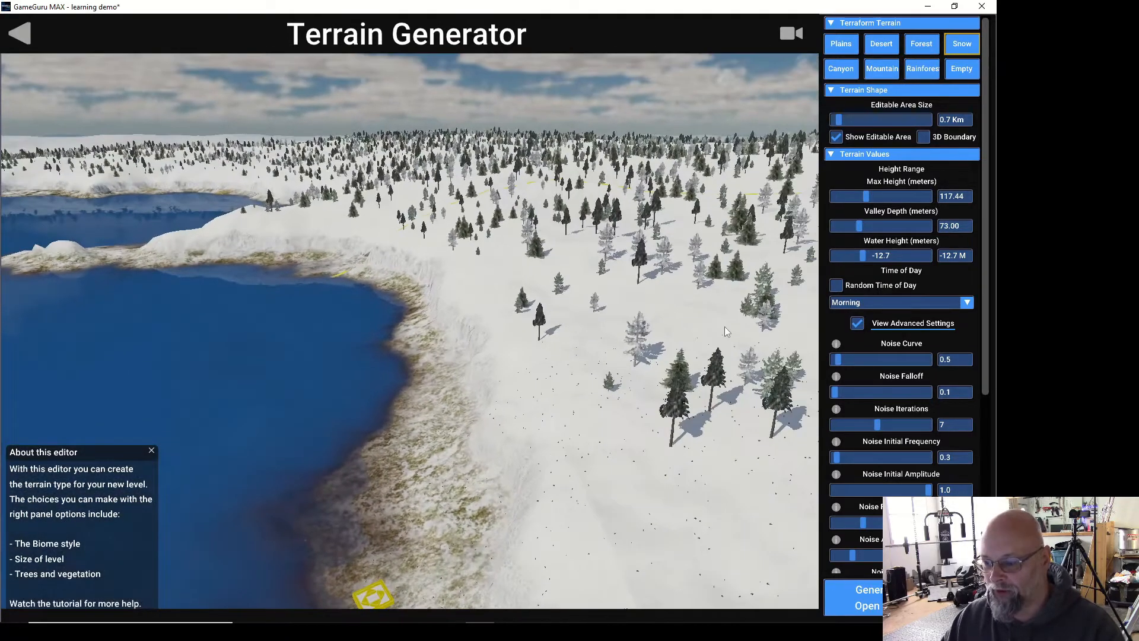
pyautogui.moveTo(547, 492); pyautogui.dragTo(402, 409, button='right')
pyautogui.press('w')
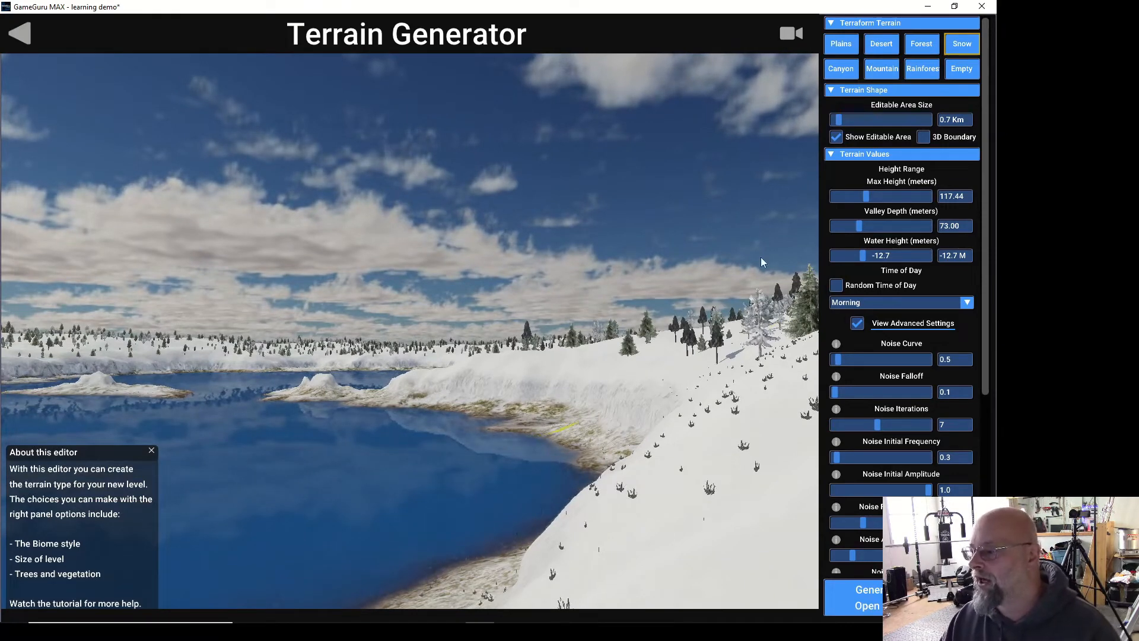
# Switch the terrain to the Forest theme and rise above the treetops to overview the wooded landscape
pyautogui.click(926, 45)
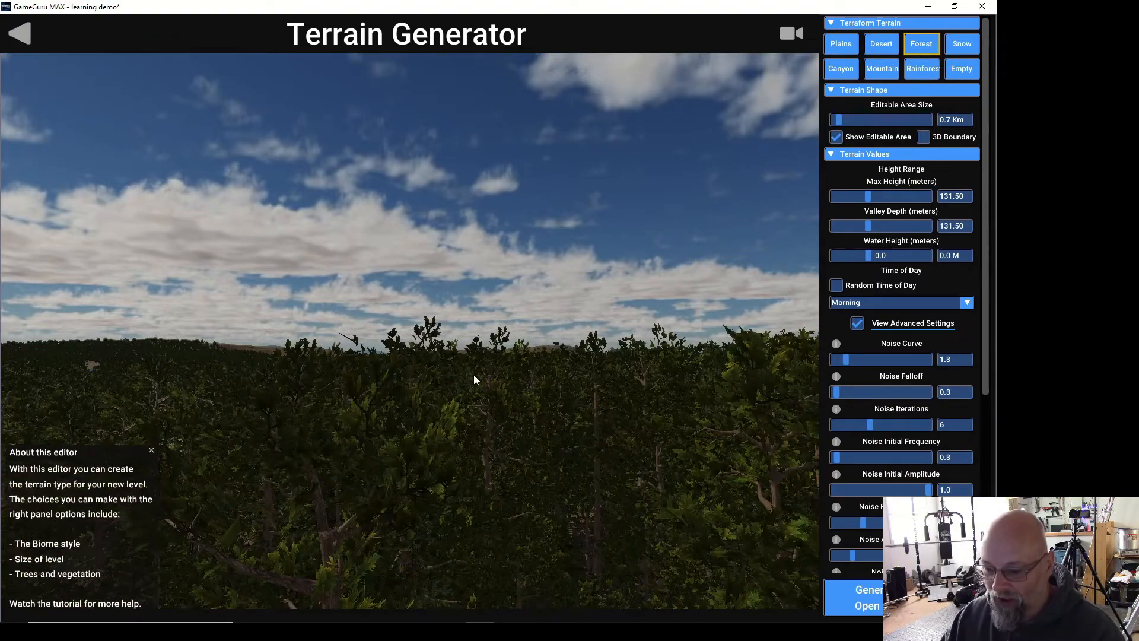
pyautogui.moveTo(470, 394)
pyautogui.mouseDown(button='right')
pyautogui.moveTo(433, 496)
pyautogui.moveTo(356, 420)
pyautogui.moveTo(329, 567)
pyautogui.moveTo(378, 511)
pyautogui.moveTo(377, 473)
pyautogui.moveTo(350, 482)
pyautogui.moveTo(476, 469)
pyautogui.moveTo(415, 480)
pyautogui.moveTo(379, 450)
pyautogui.moveTo(322, 483)
pyautogui.moveTo(404, 445)
pyautogui.moveTo(318, 460)
pyautogui.moveTo(364, 460)
pyautogui.moveTo(330, 508)
pyautogui.moveTo(342, 483)
pyautogui.mouseUp(button='right')
pyautogui.press('s')
pyautogui.press('s')
pyautogui.press('s')
pyautogui.press('s')
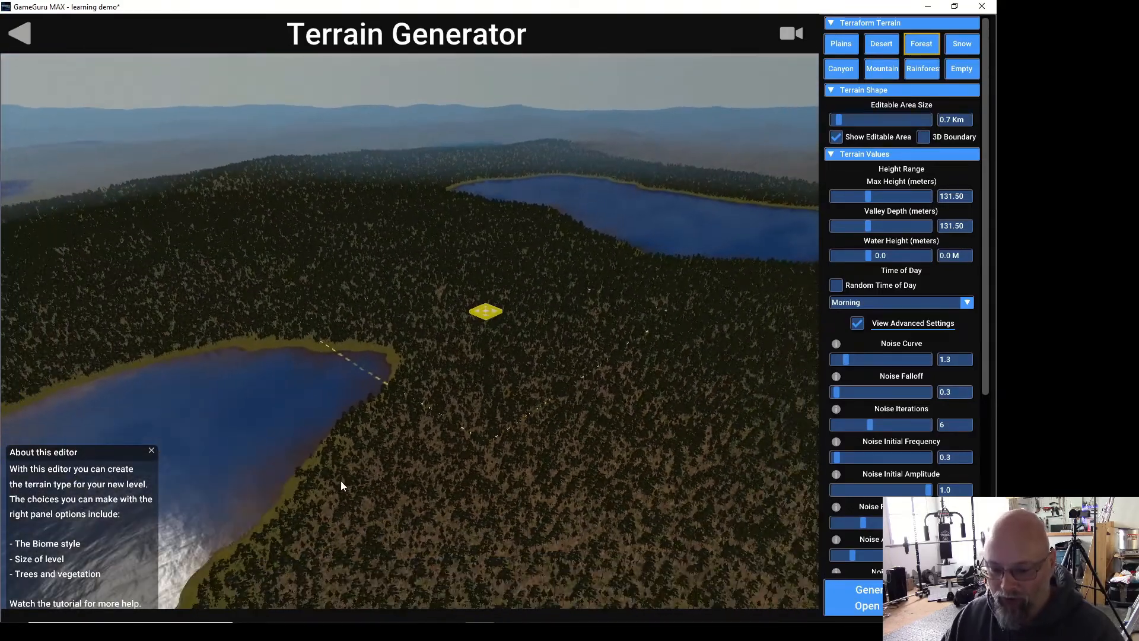
# Survey the forest terrain from high above, examining its lakes and the placement of the editable area boundary
pyautogui.moveTo(341, 480)
pyautogui.mouseDown(button='right')
pyautogui.moveTo(333, 518)
pyautogui.moveTo(318, 511)
pyautogui.mouseUp(button='right')
pyautogui.scroll(-5, 303, 505)
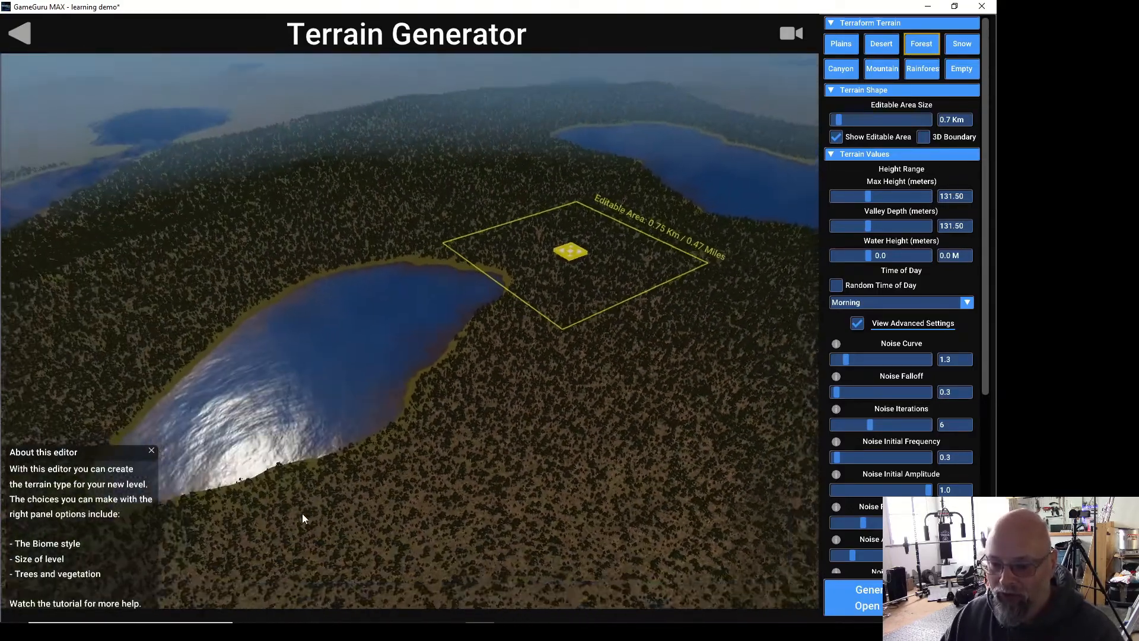
pyautogui.scroll(-4, 303, 497)
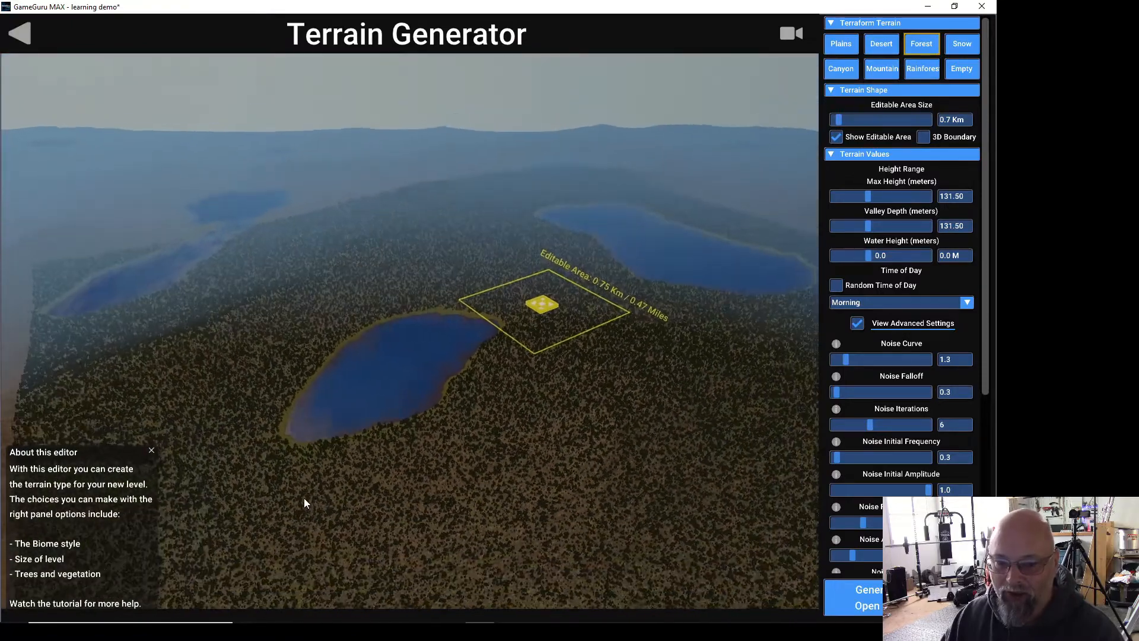
pyautogui.moveTo(304, 497)
pyautogui.mouseDown(button='right')
pyautogui.moveTo(365, 503)
pyautogui.moveTo(388, 460)
pyautogui.moveTo(372, 484)
pyautogui.mouseUp(button='right')
pyautogui.scroll(-6, 366, 504)
pyautogui.scroll(5, 388, 460)
pyautogui.press('w')
pyautogui.press('w')
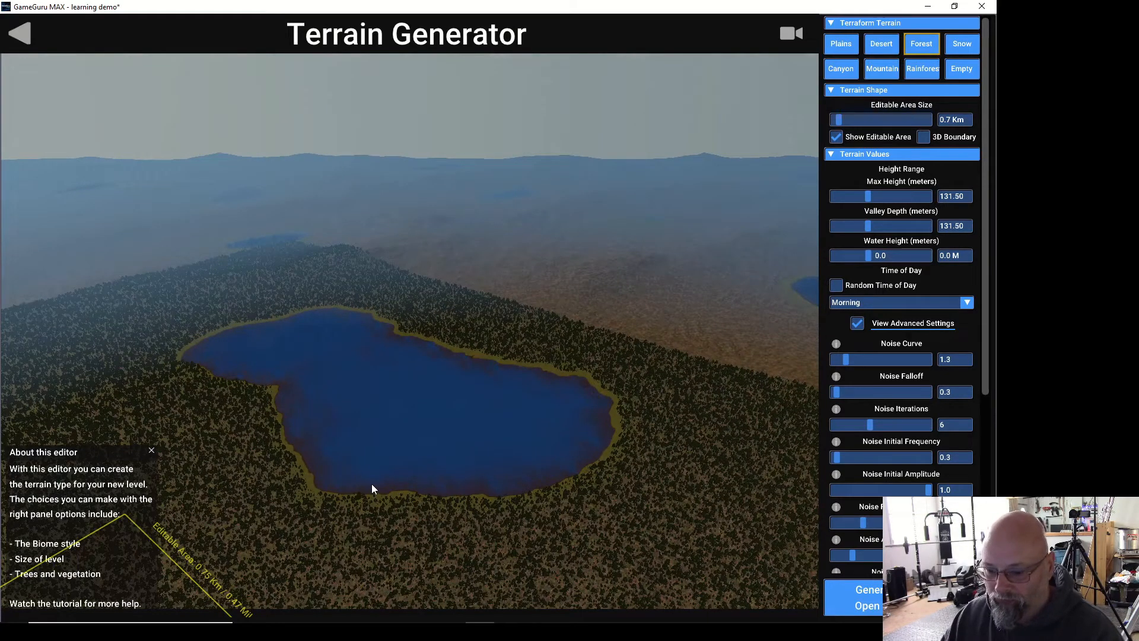
# Move the editable area from the woods onto the neighbouring lake and enlarge it to 1.5 km
pyautogui.moveTo(372, 485); pyautogui.dragTo(822, 560, button='right')
pyautogui.moveTo(783, 487); pyautogui.dragTo(279, 509, button='right')
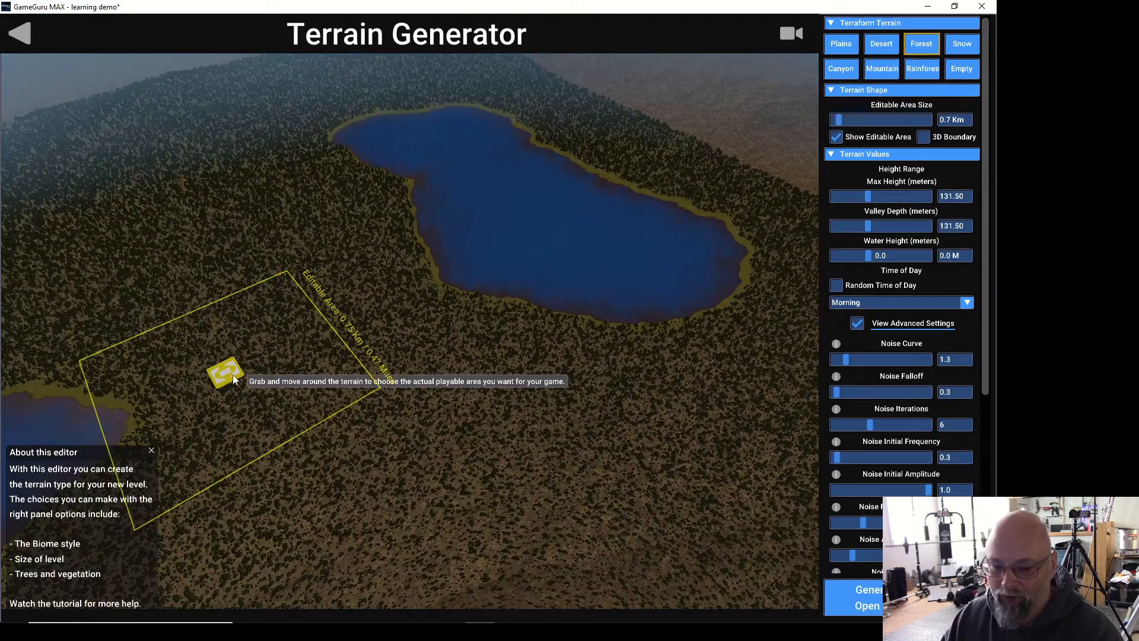
pyautogui.moveTo(226, 374); pyautogui.dragTo(514, 199)
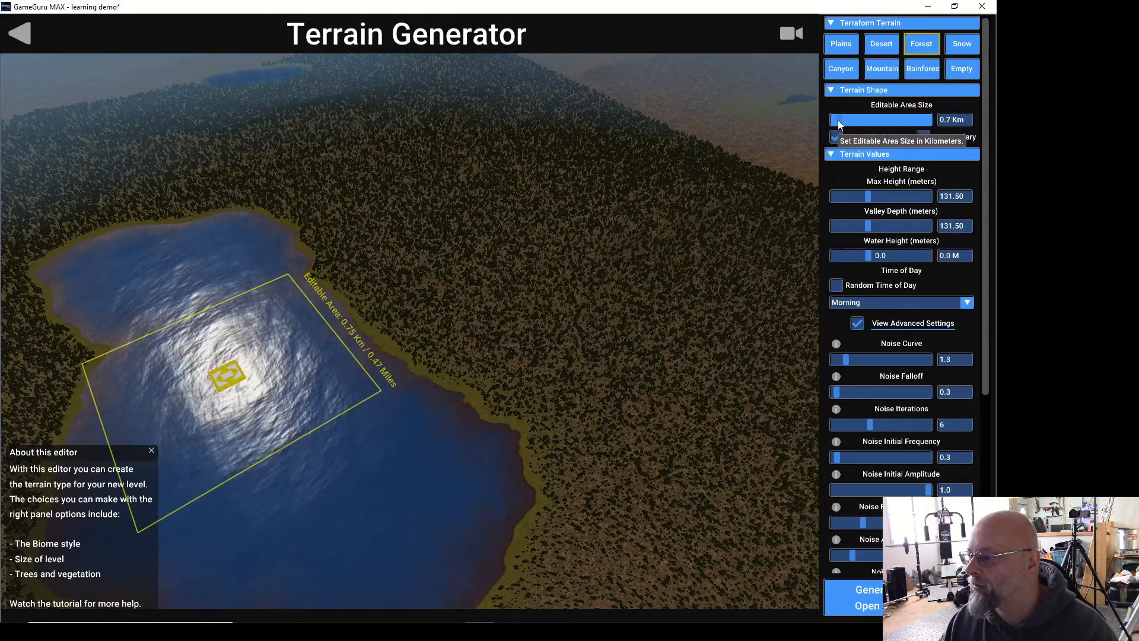
pyautogui.moveTo(839, 120); pyautogui.dragTo(845, 123)
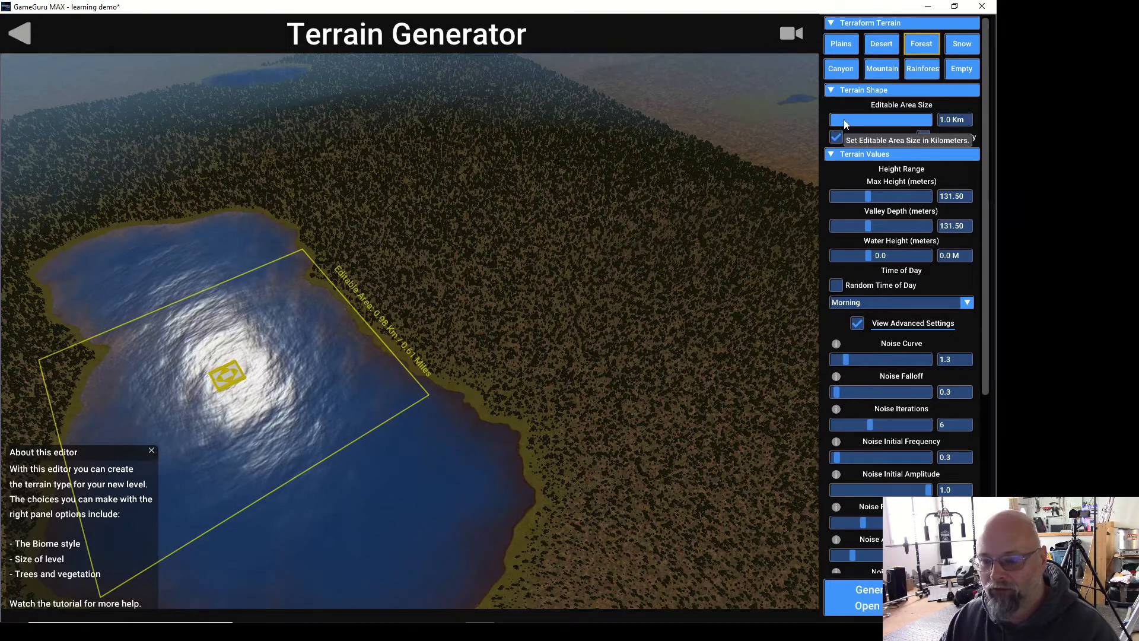
pyautogui.moveTo(846, 123); pyautogui.dragTo(855, 124)
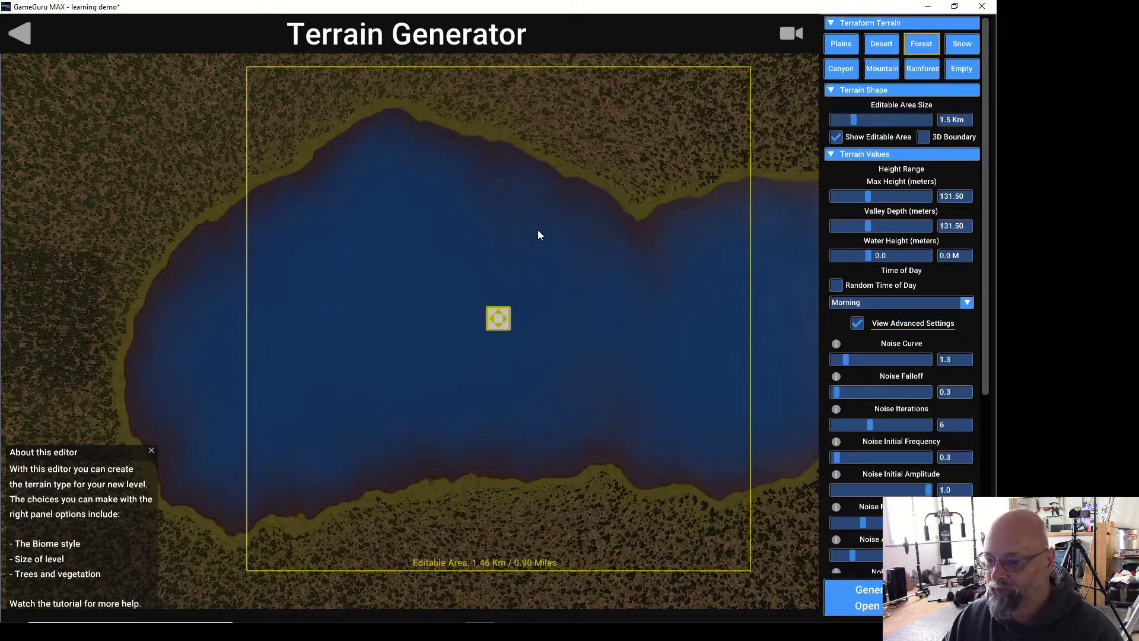
# In the top-down view, move the editable area off the wide lake and center it on the smaller, narrow lake
pyautogui.scroll(-5, 538, 230)
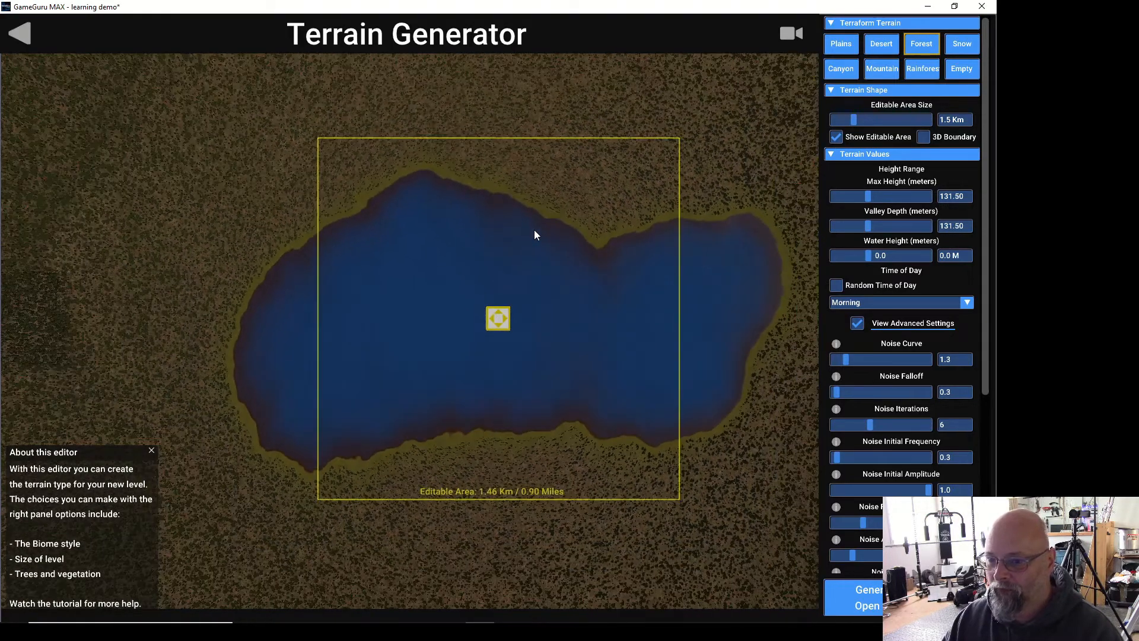
pyautogui.scroll(-4, 534, 230)
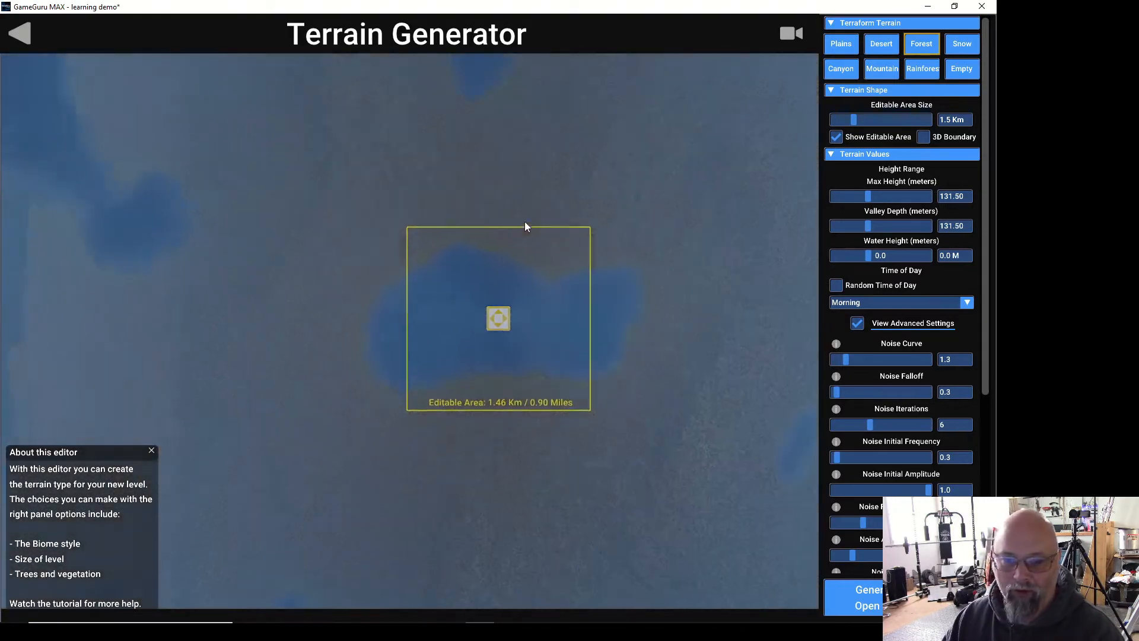
pyautogui.scroll(-1, 524, 218)
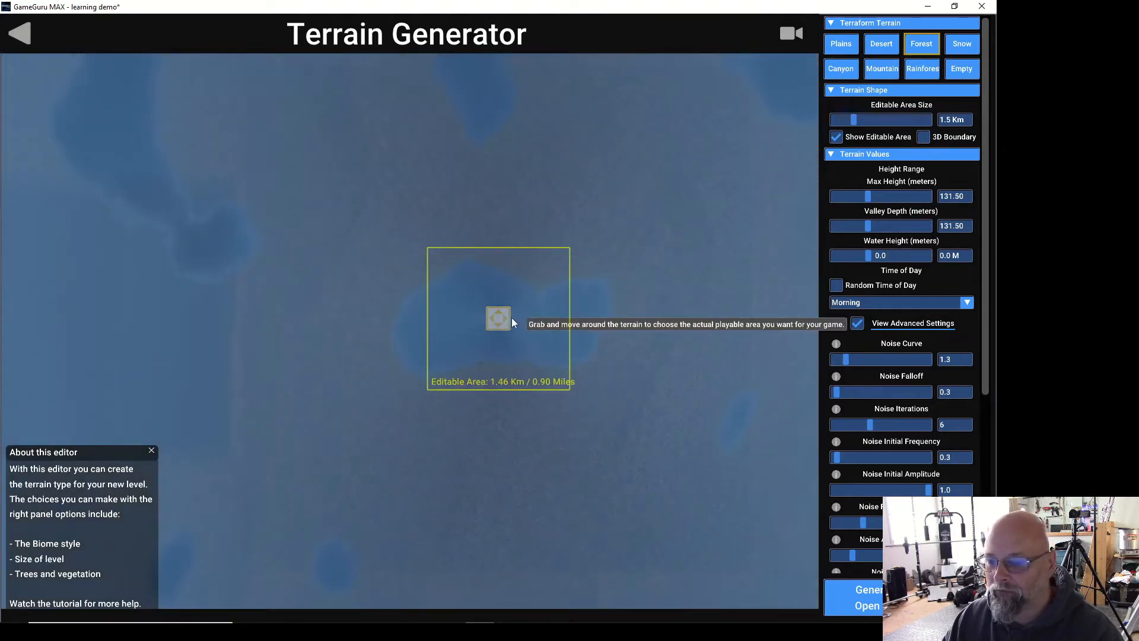
pyautogui.moveTo(507, 319); pyautogui.dragTo(480, 86)
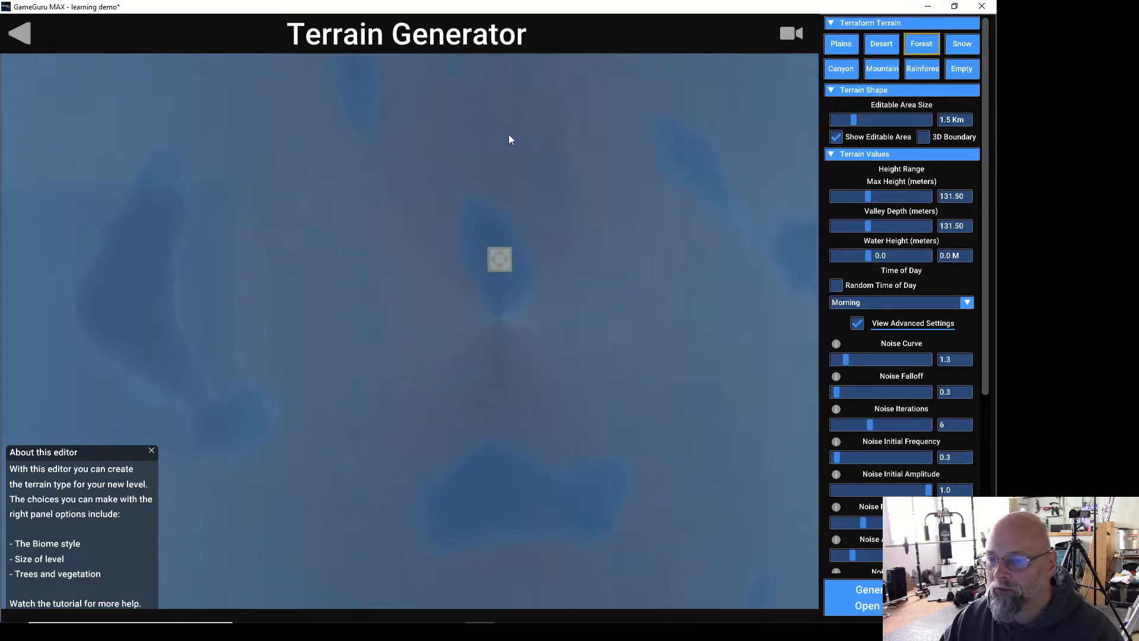
pyautogui.scroll(2, 510, 340)
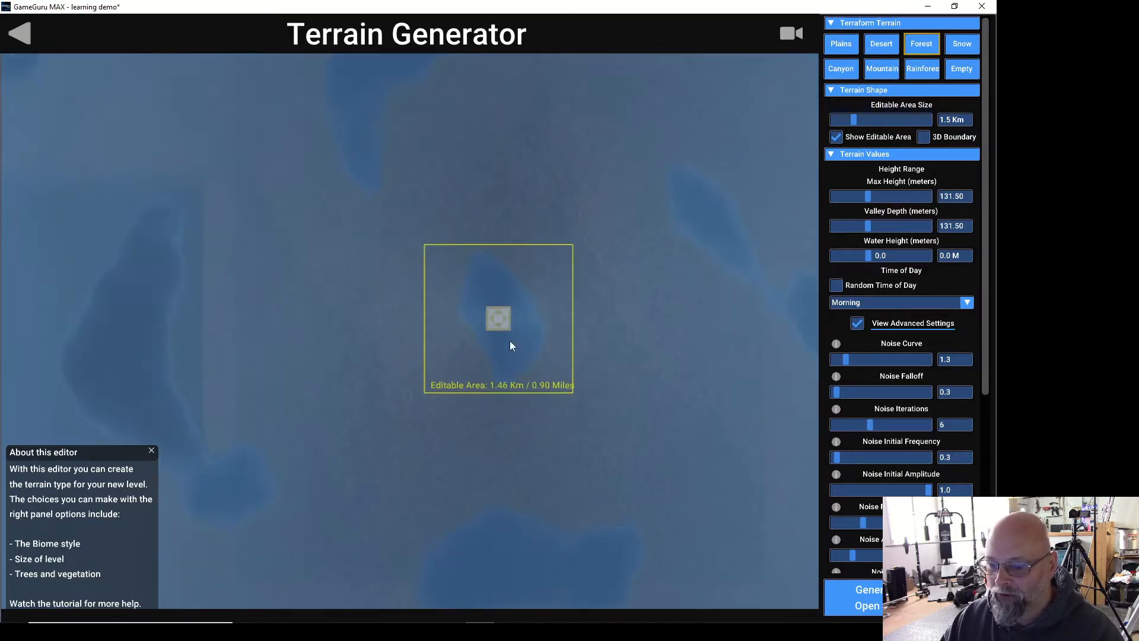
pyautogui.scroll(4, 510, 341)
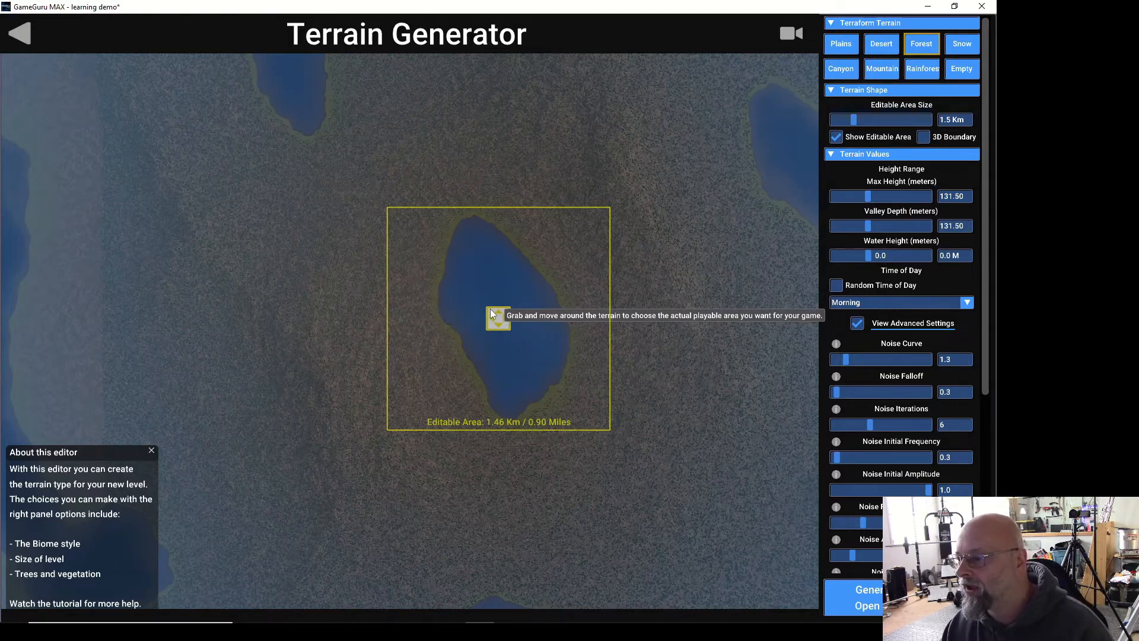
# Toggle the editable area display and review the noise, auto-populate, heightmap import and terrain settings save options
pyautogui.click(836, 138)
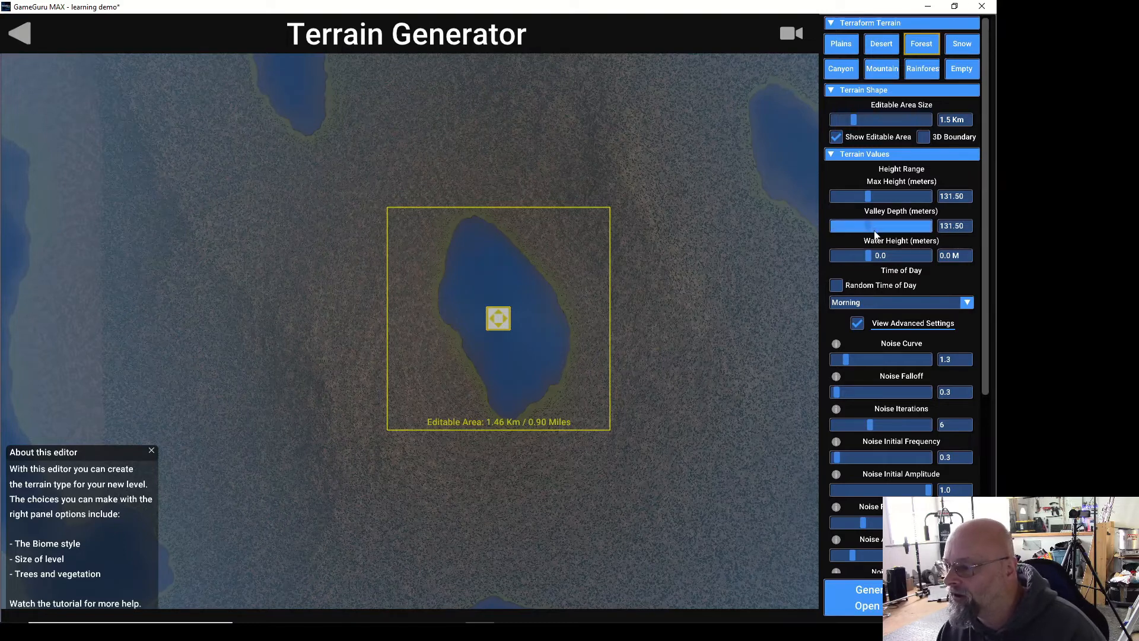
pyautogui.scroll(-2, 840, 168)
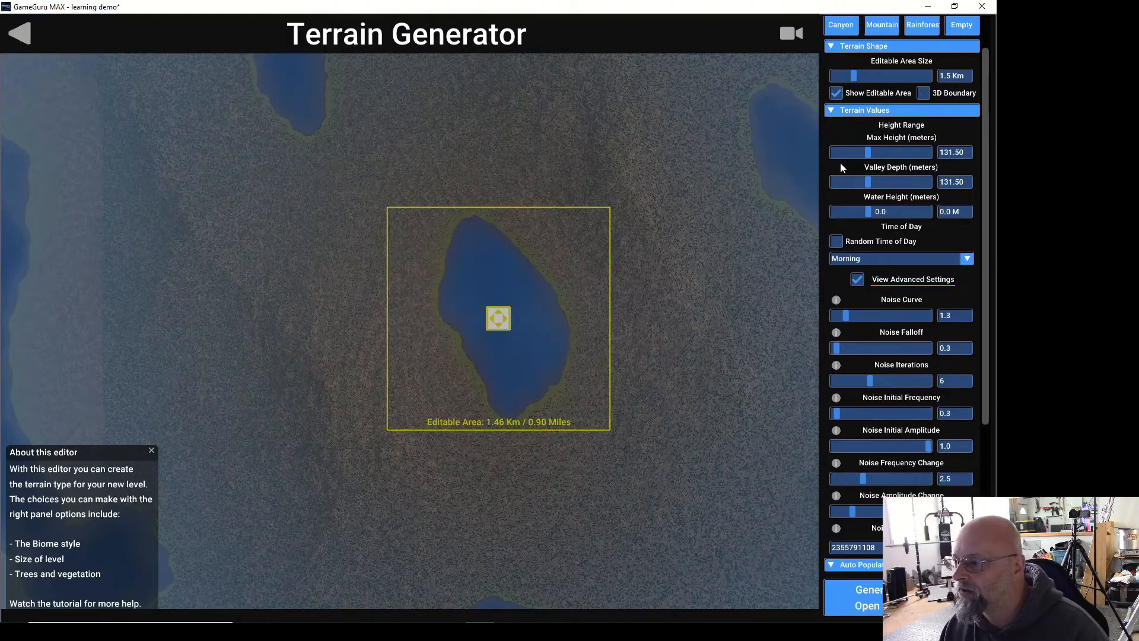
pyautogui.scroll(-5, 840, 168)
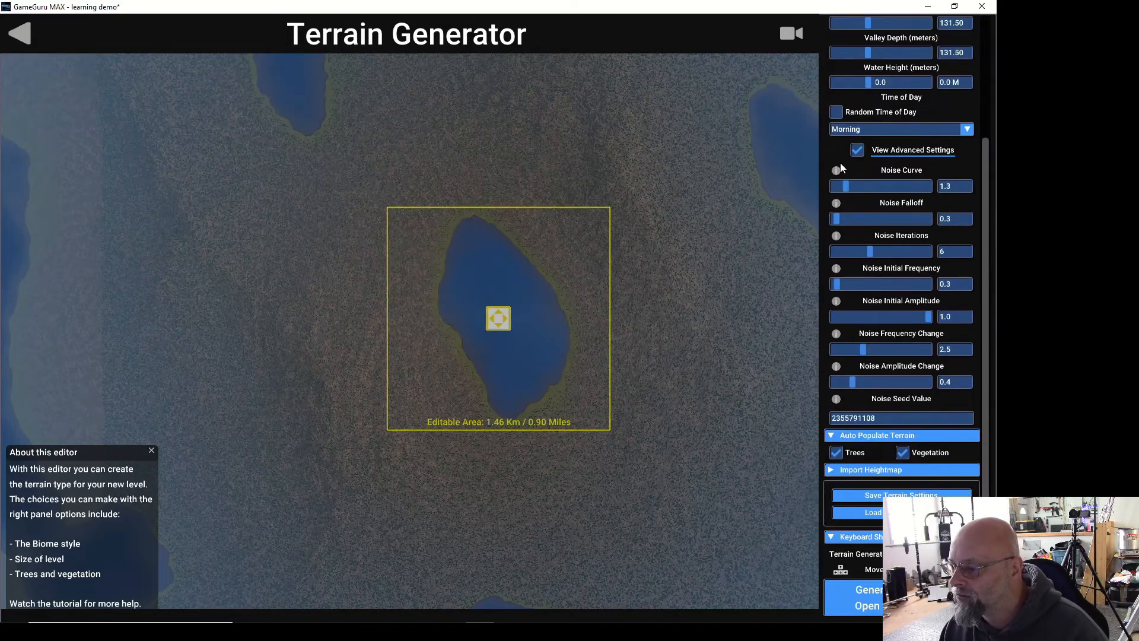
pyautogui.scroll(-2, 841, 162)
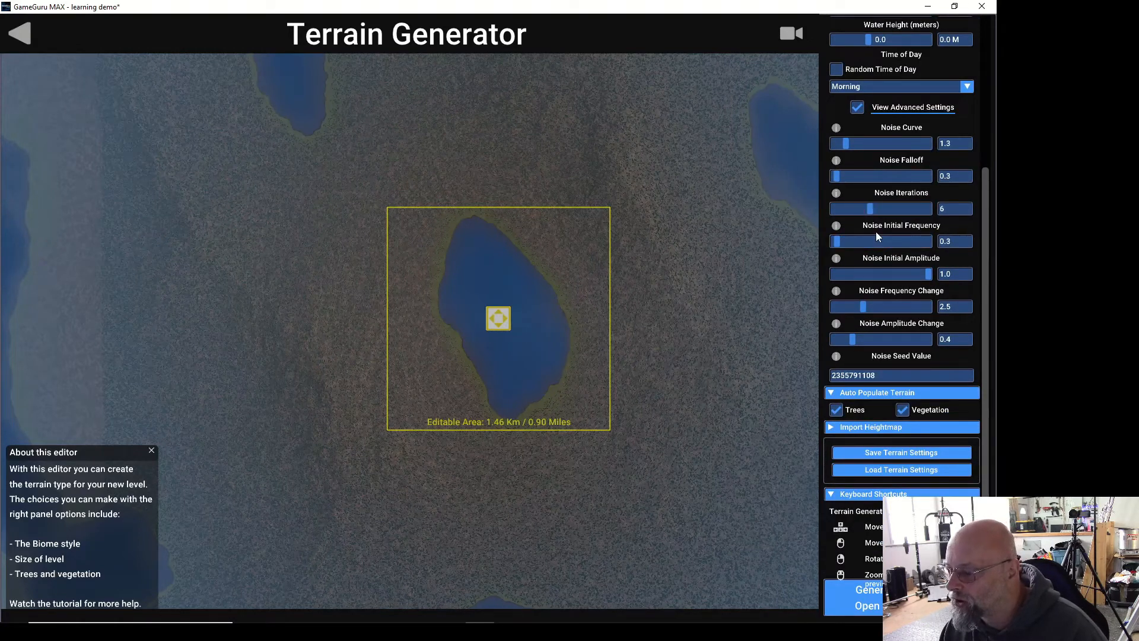
pyautogui.scroll(-2, 877, 236)
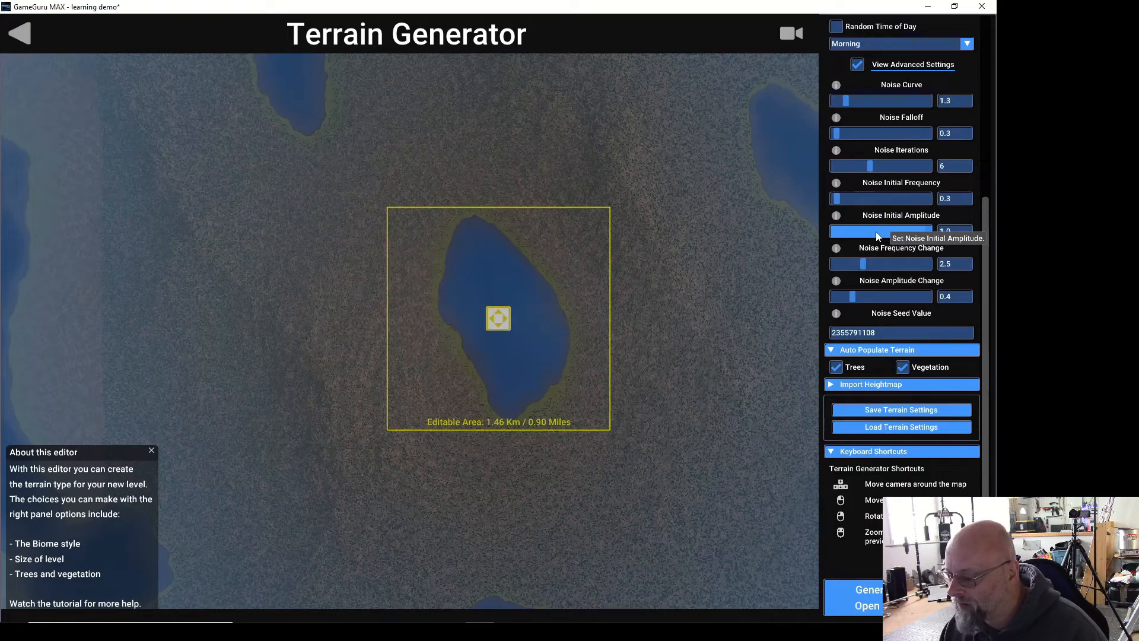
# Switch automatic tree population off and back on
pyautogui.scroll(-1, 877, 236)
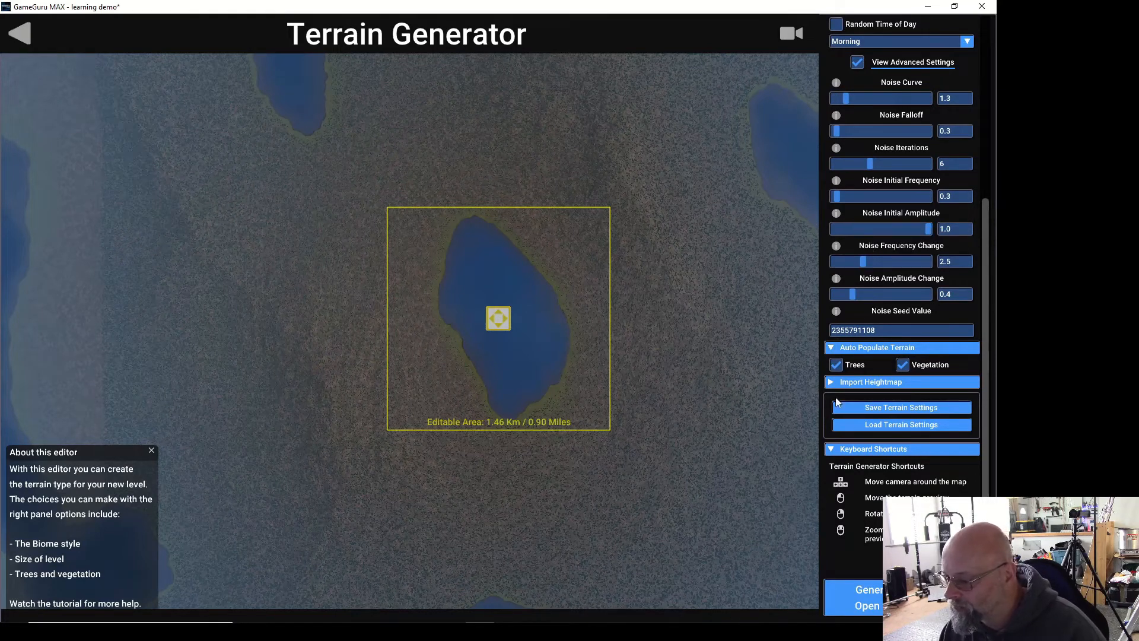
pyautogui.click(836, 365)
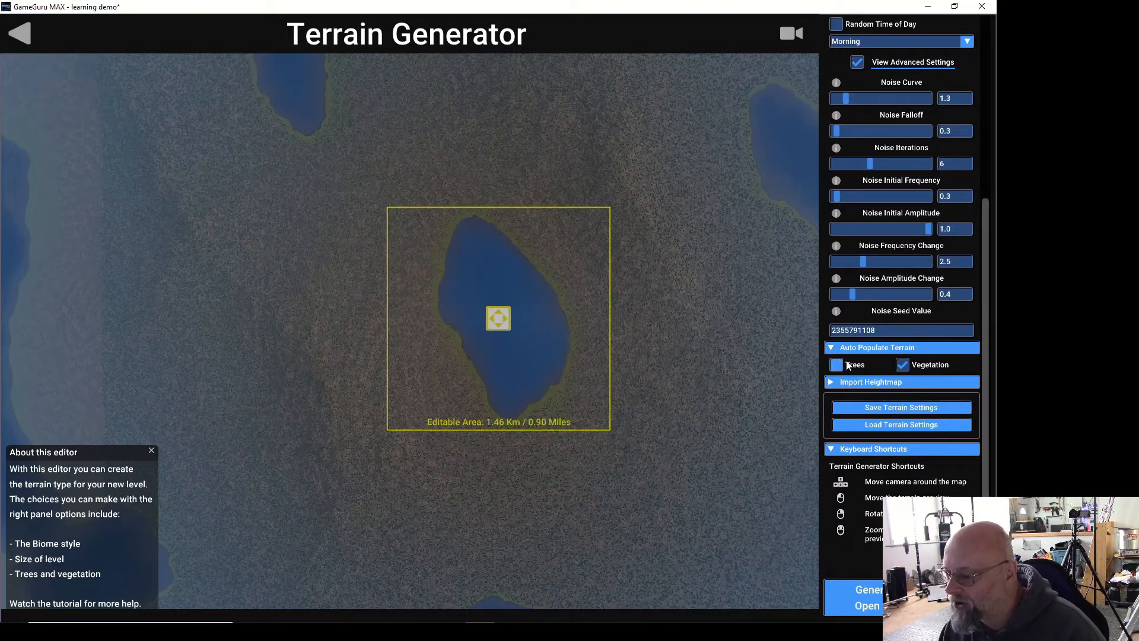
pyautogui.click(837, 365)
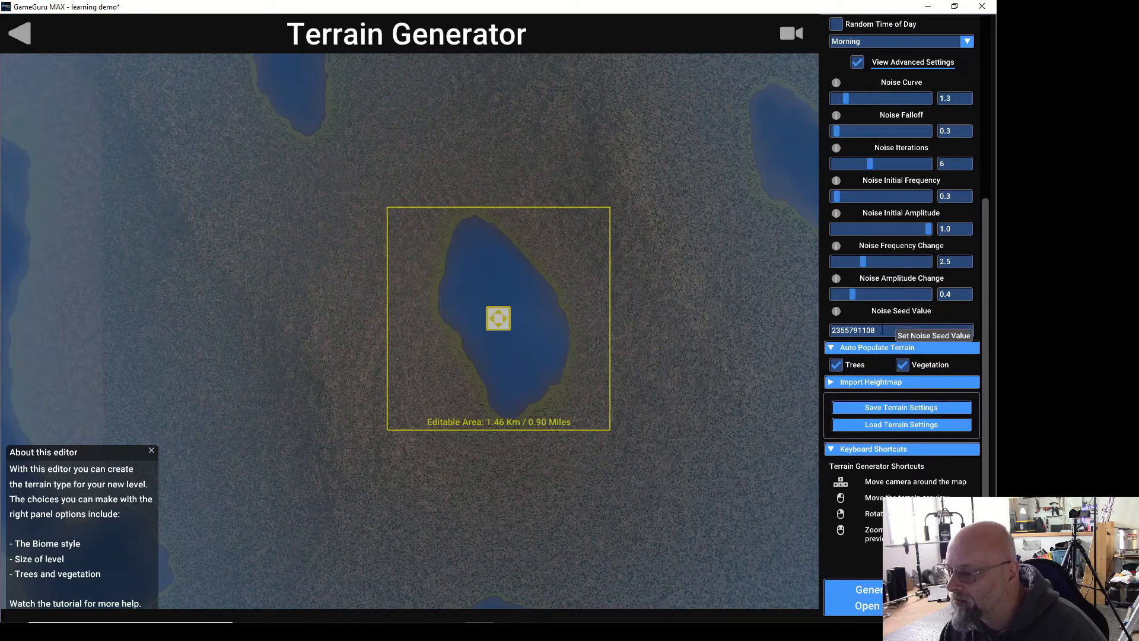
# Set the Noise Curve to 1.2 and inspect the lake's shoreline up close
pyautogui.scroll(3, 882, 329)
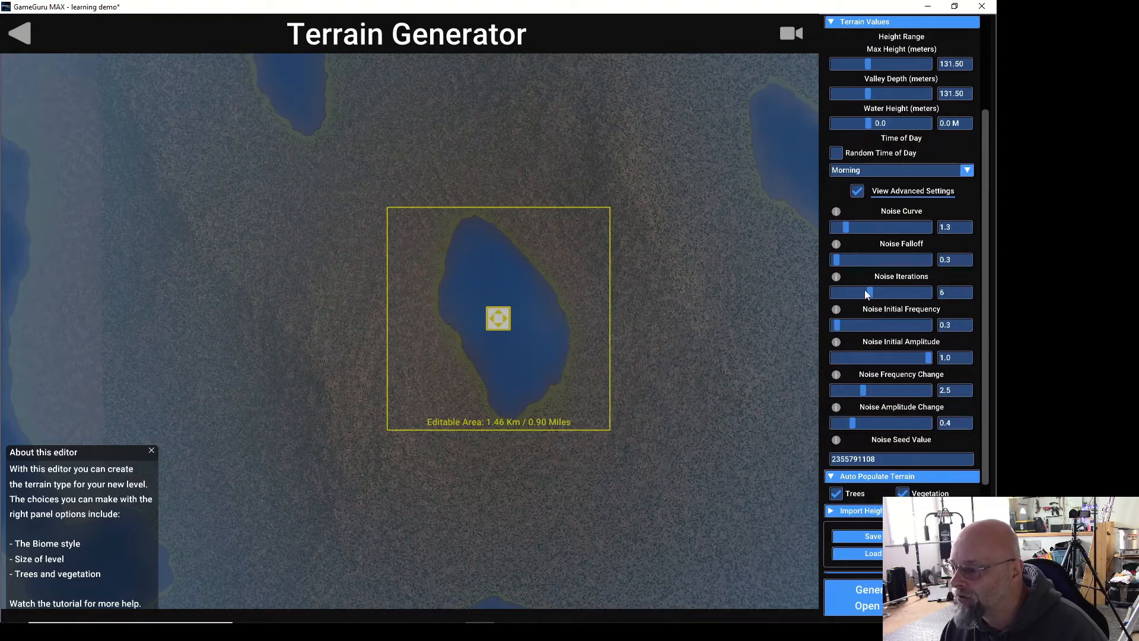
pyautogui.click(846, 227)
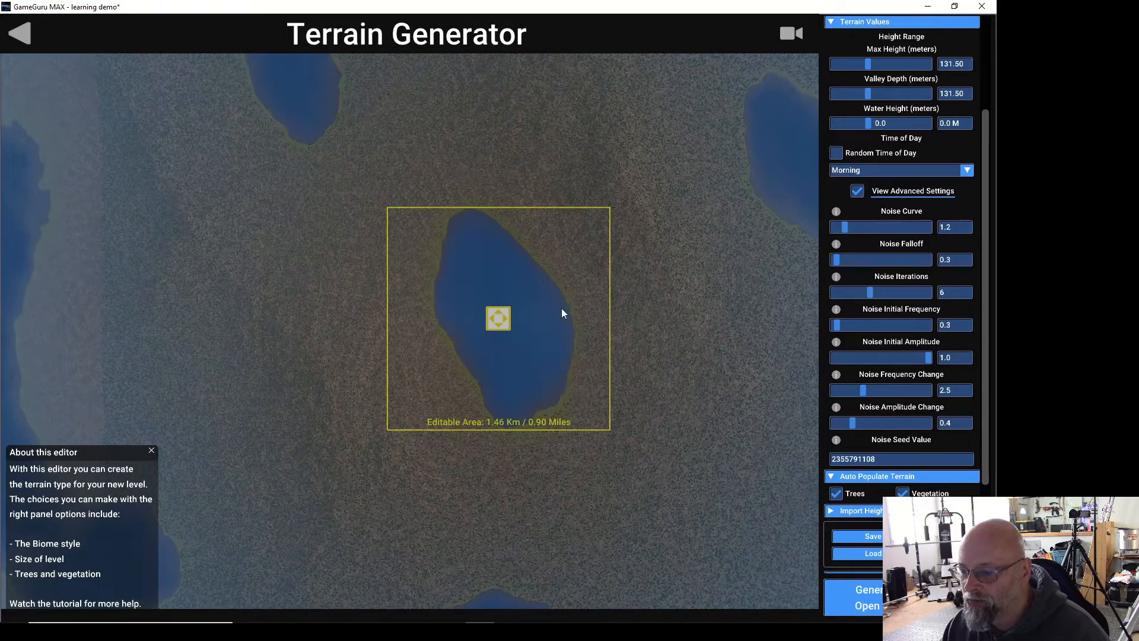
pyautogui.scroll(5, 529, 321)
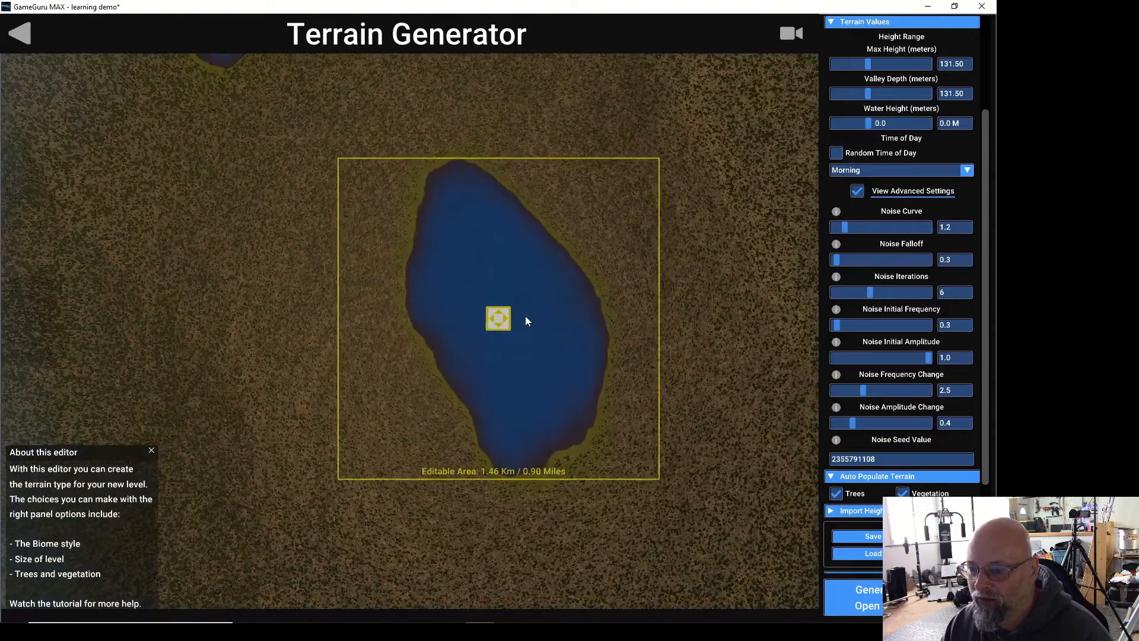
pyautogui.scroll(5, 527, 321)
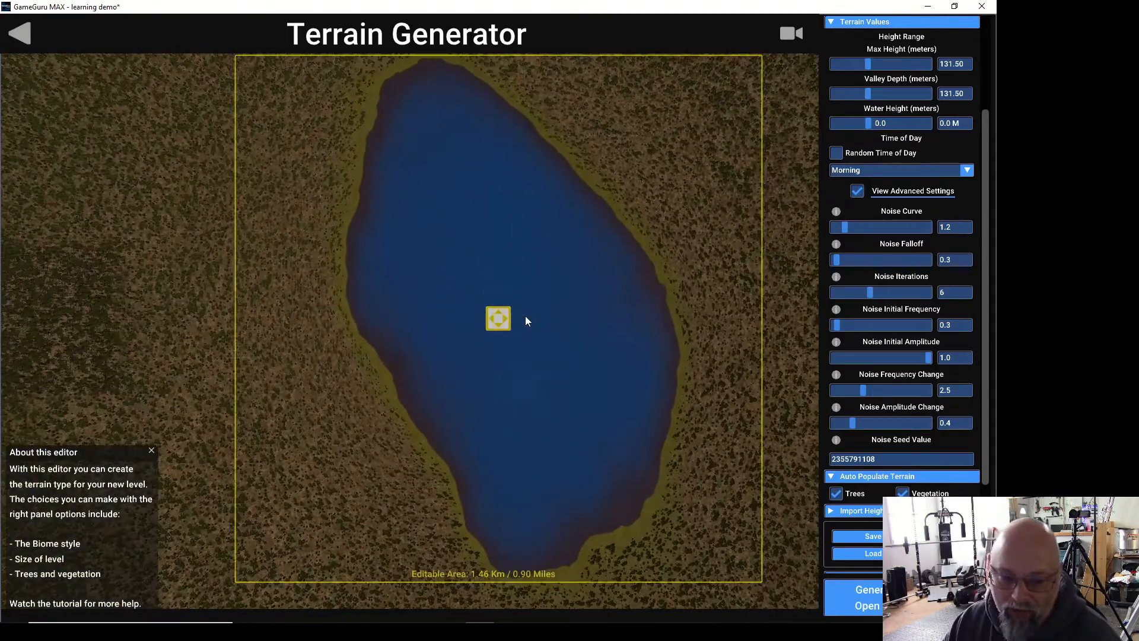
pyautogui.scroll(5, 528, 321)
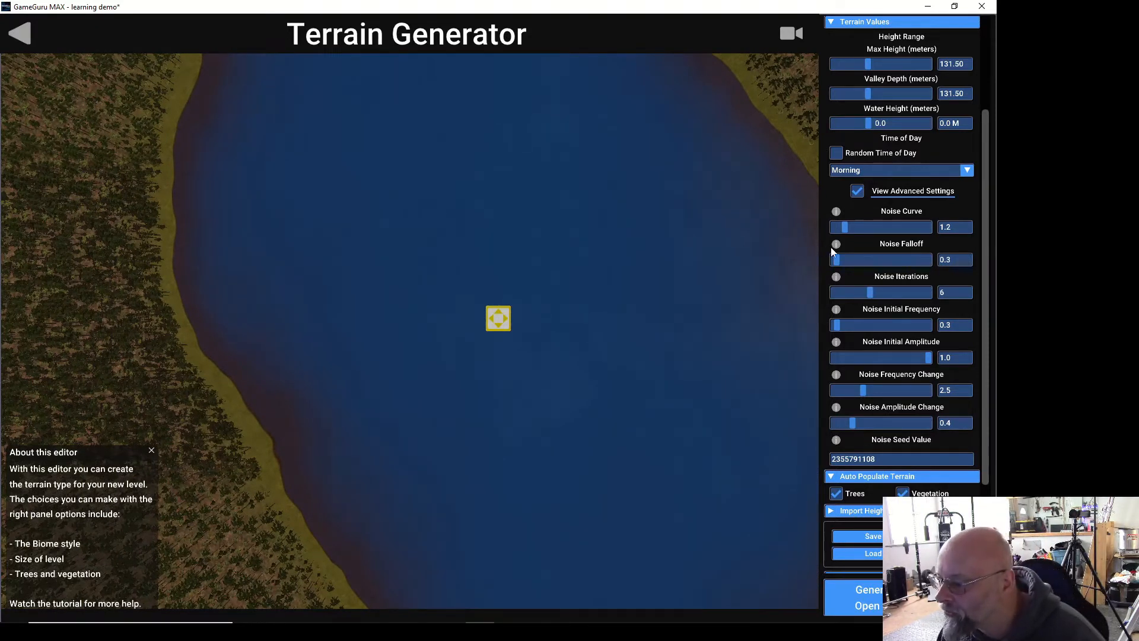
pyautogui.moveTo(845, 292); pyautogui.dragTo(877, 293)
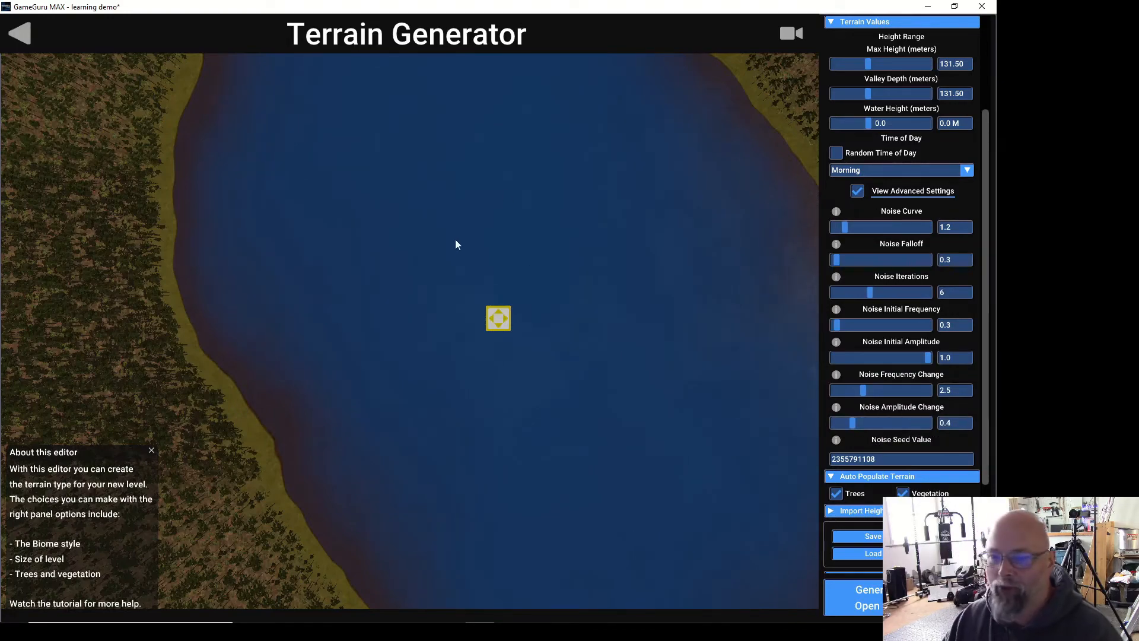
# Generate the terrain for the lake area and open it as a new level for editing
pyautogui.moveTo(454, 239); pyautogui.dragTo(736, 300)
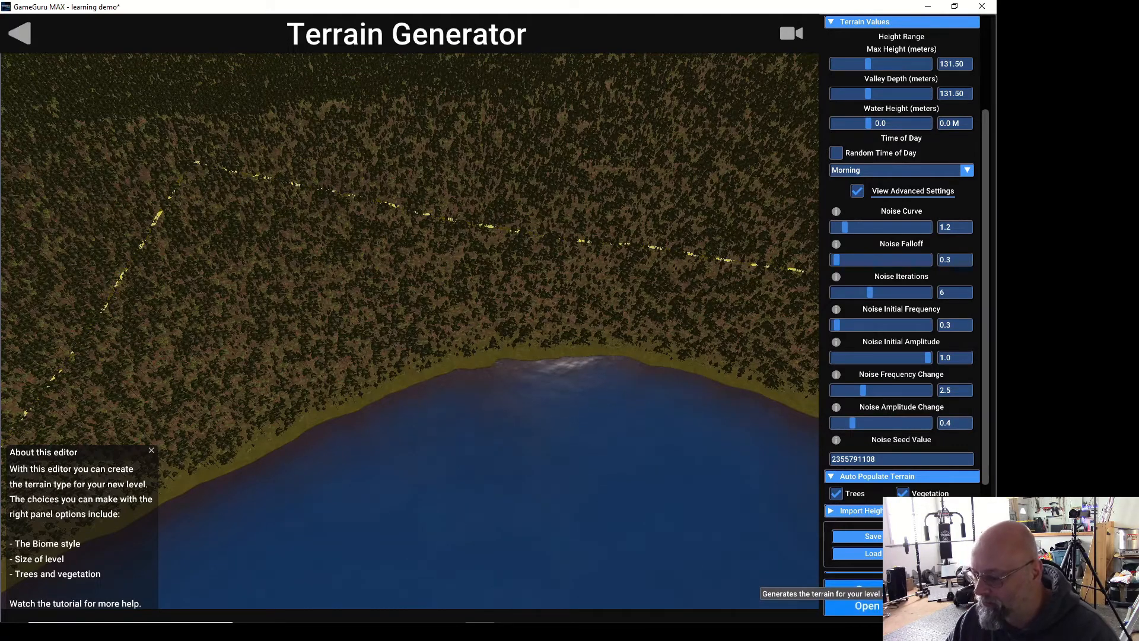
pyautogui.click(854, 606)
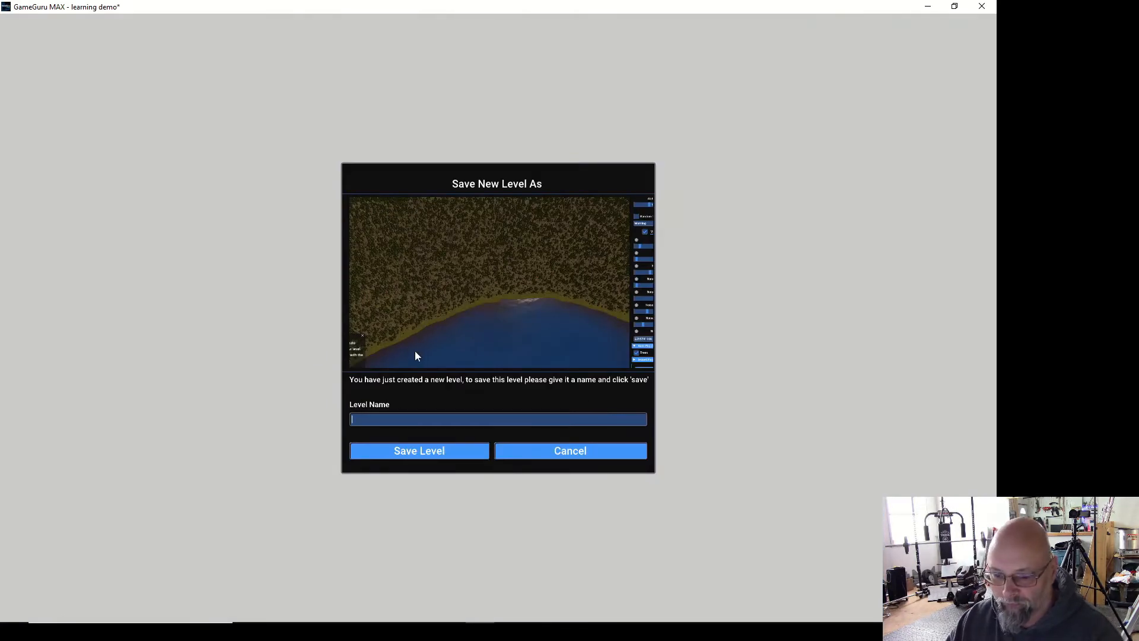
pyautogui.write('D')
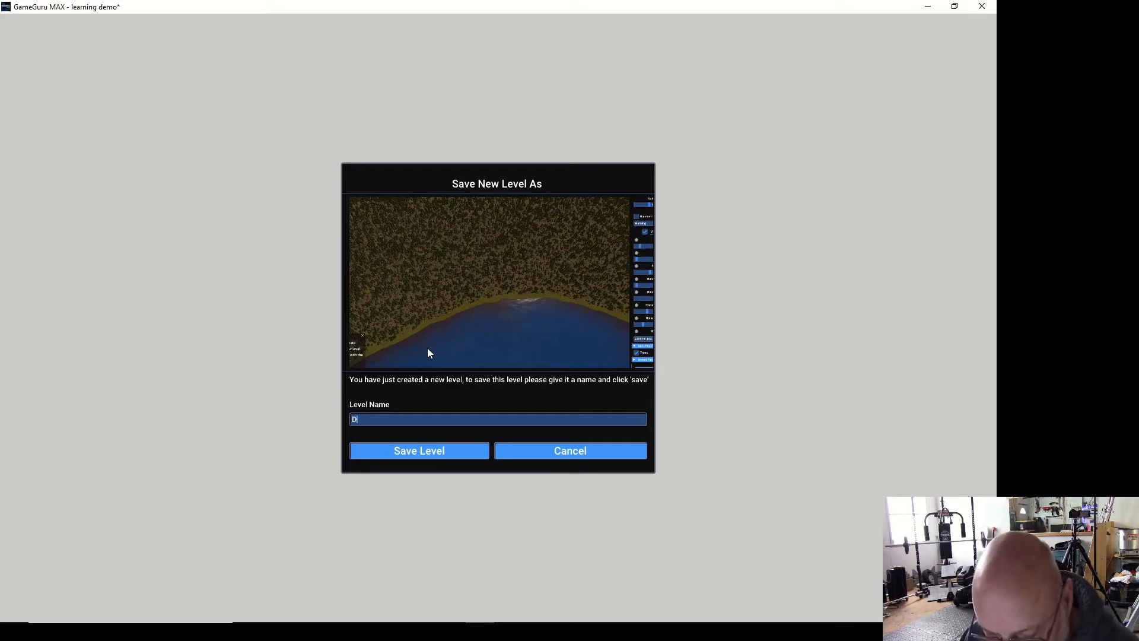
pyautogui.write('emo game')
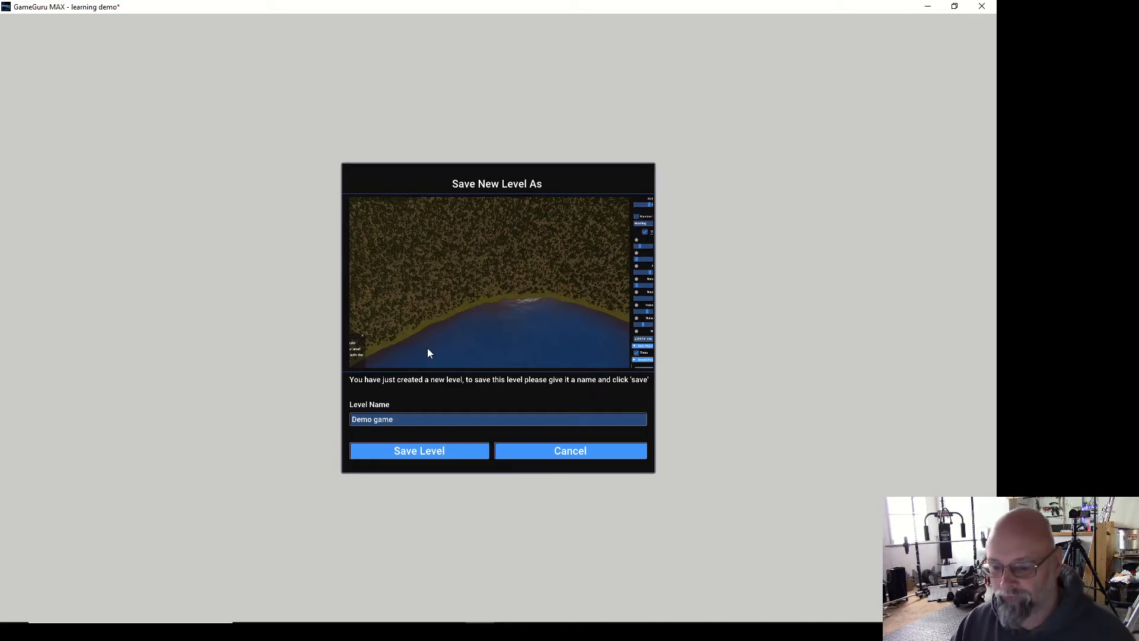
pyautogui.press('BackSpace')
pyautogui.press('BackSpace')
pyautogui.press('BackSpace')
pyautogui.press('BackSpace')
pyautogui.press('BackSpace')
pyautogui.press('BackSpace')
pyautogui.press('BackSpace')
pyautogui.press('BackSpace')
pyautogui.press('BackSpace')
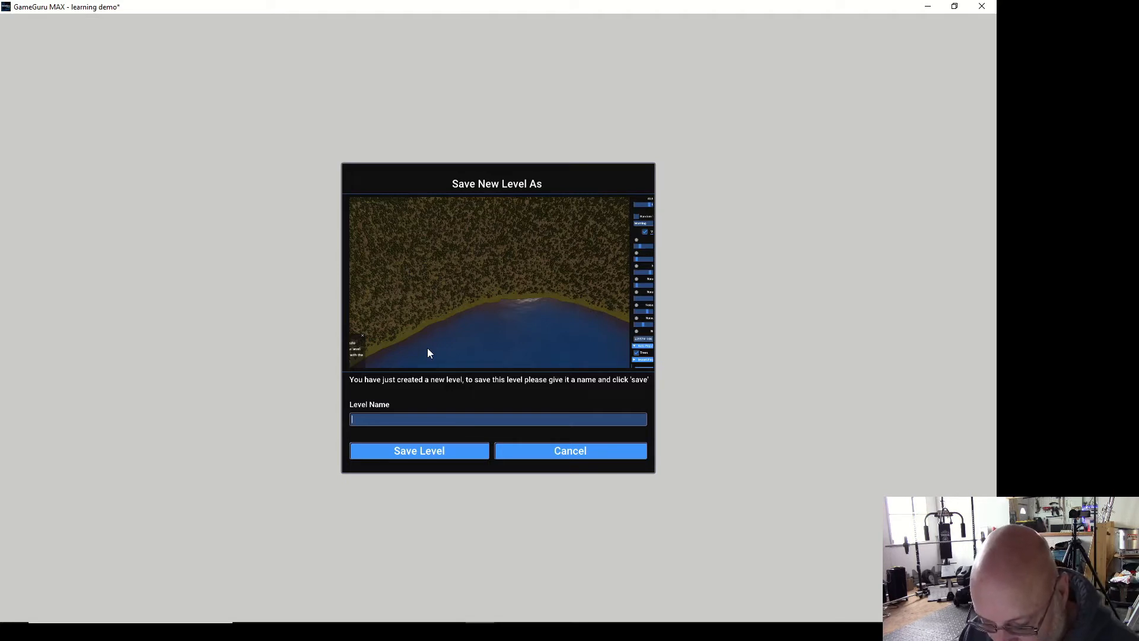
# Save the new level under the name Island Home
pyautogui.write('Islan')
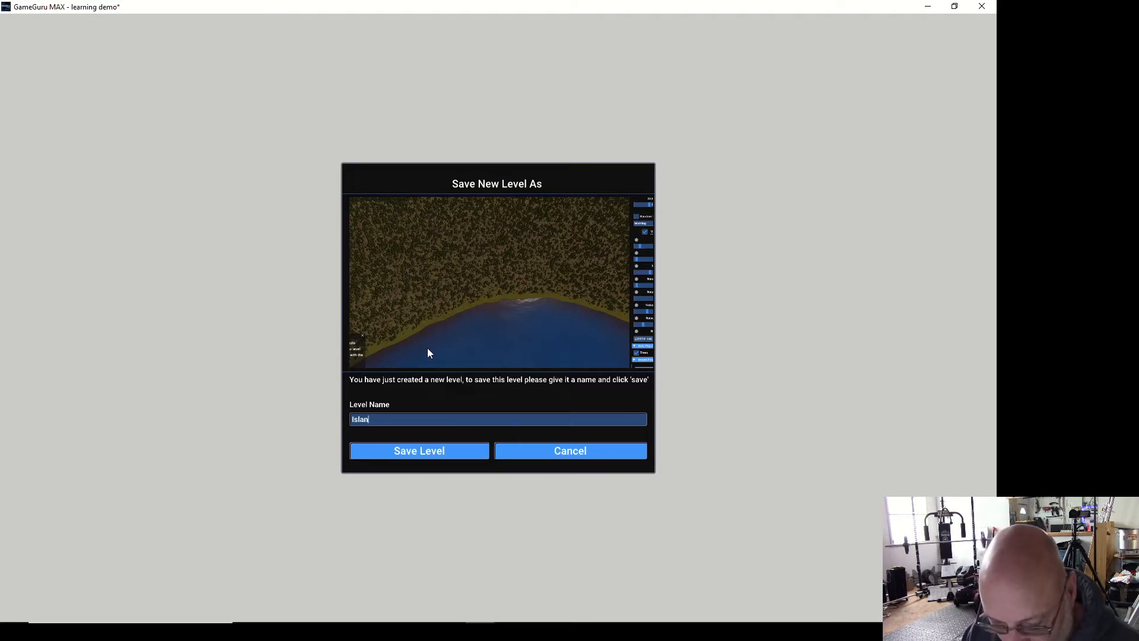
pyautogui.write('d Home')
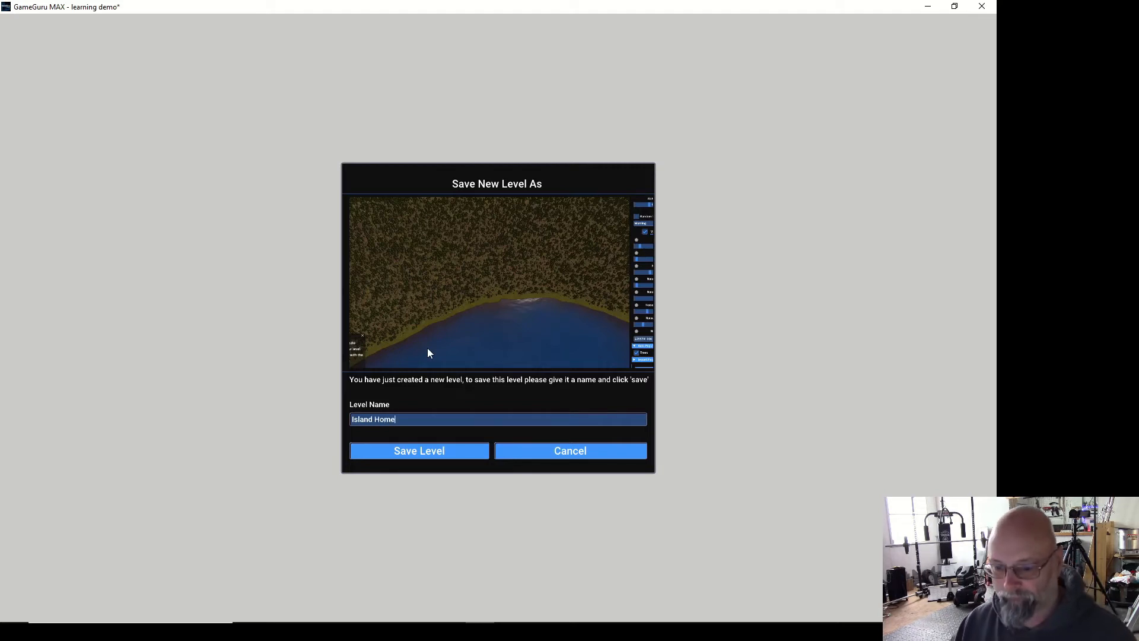
pyautogui.click(429, 452)
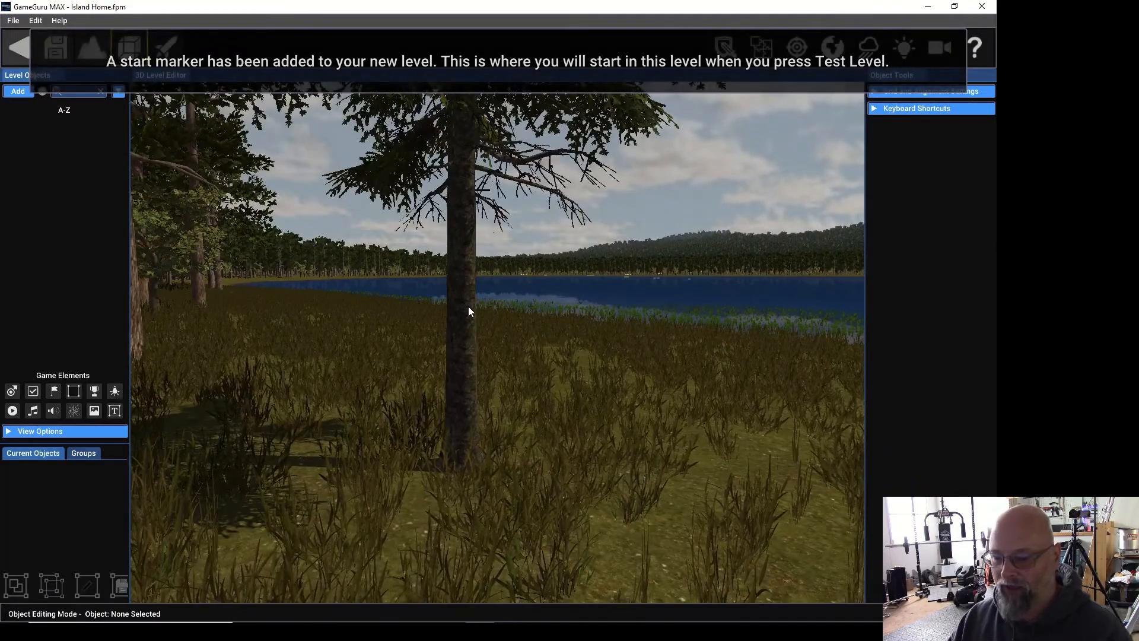
# Leave the level editor for the game project storyboard, saving the level's changes on the way out
pyautogui.moveTo(492, 315)
pyautogui.mouseDown(button='right')
pyautogui.moveTo(195, 294)
pyautogui.moveTo(213, 208)
pyautogui.moveTo(220, 368)
pyautogui.moveTo(178, 427)
pyautogui.moveTo(187, 304)
pyautogui.moveTo(95, 303)
pyautogui.moveTo(36, 279)
pyautogui.mouseUp(button='right')
pyautogui.press('w')
pyautogui.press('w')
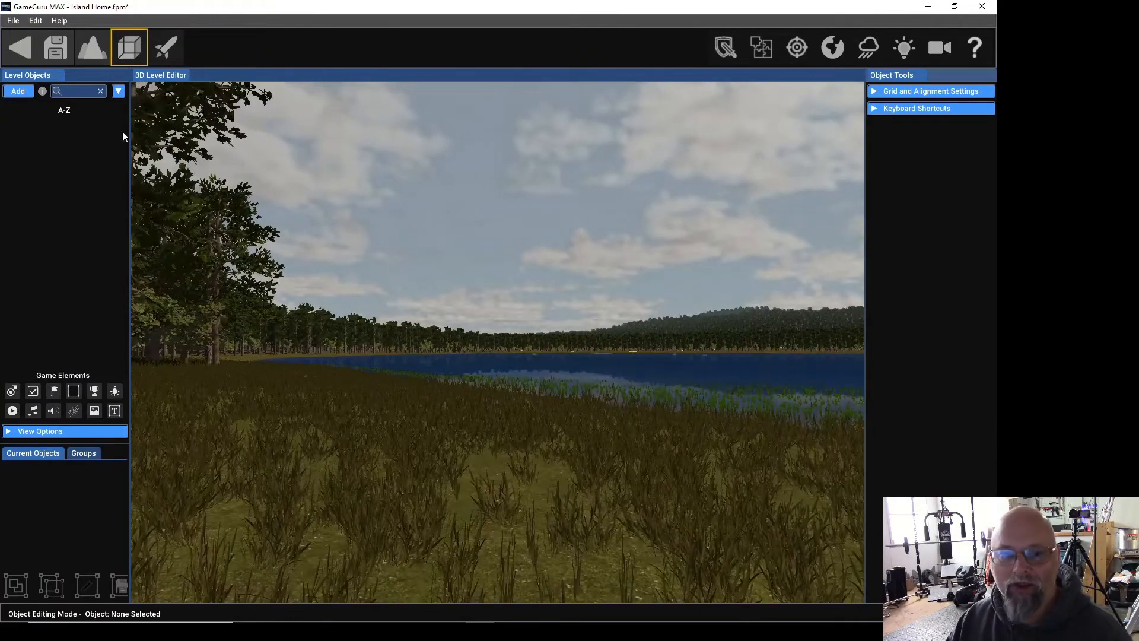
pyautogui.click(98, 141)
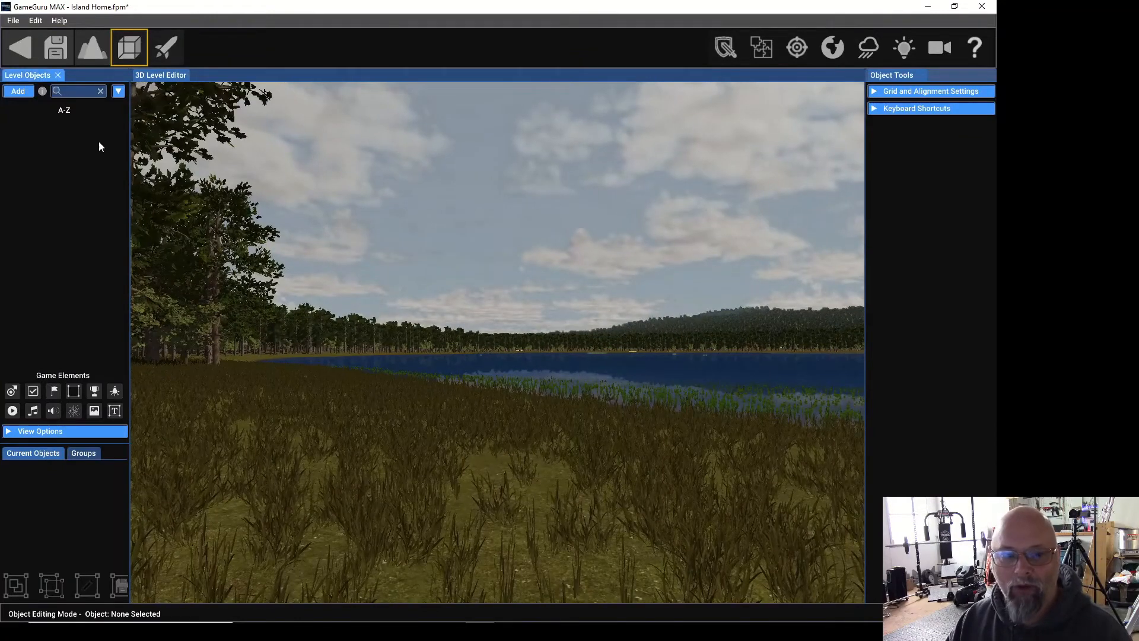
pyautogui.click(17, 54)
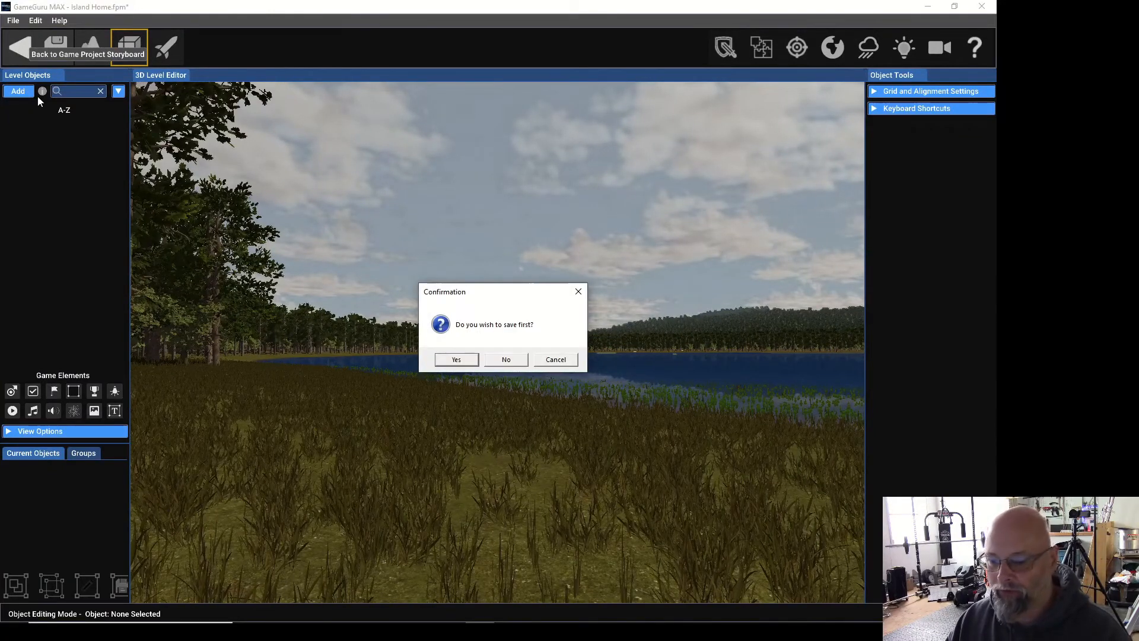
pyautogui.click(468, 361)
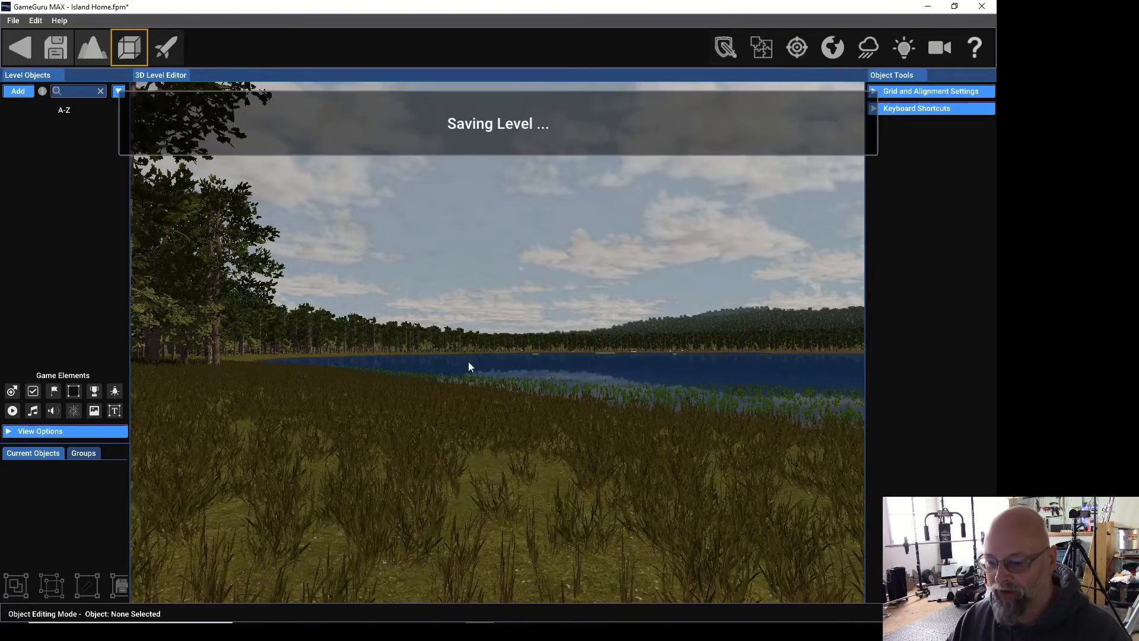